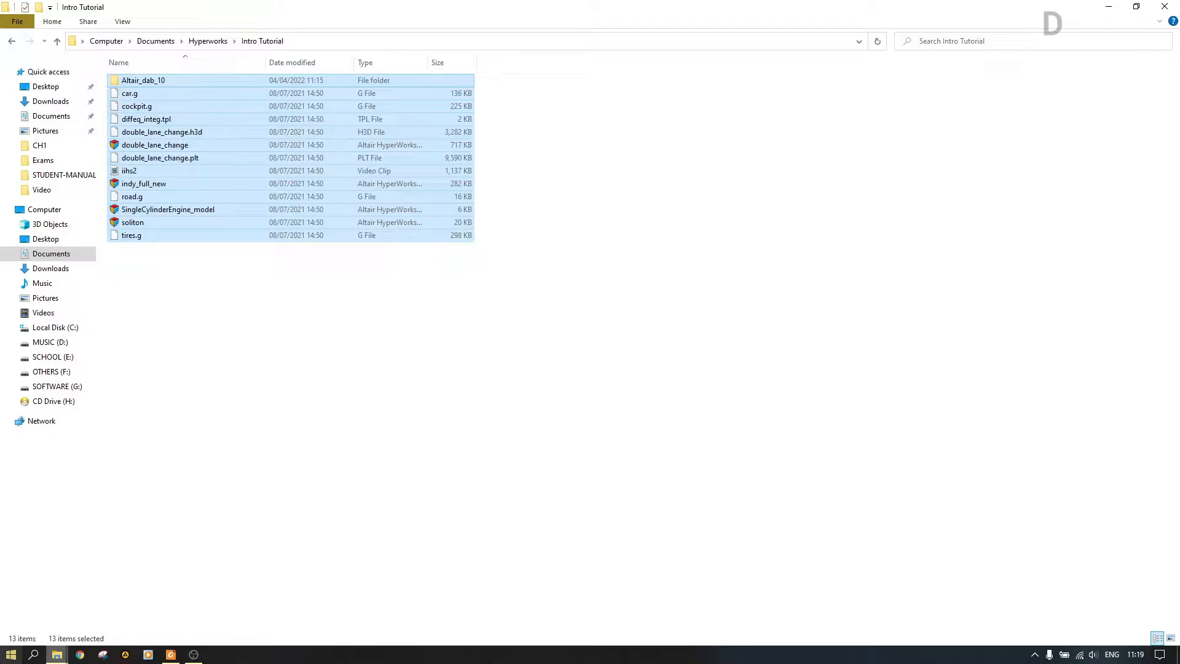
- Launch HyperView 2019
{"action": "left_click", "coordinate": [11, 654]}
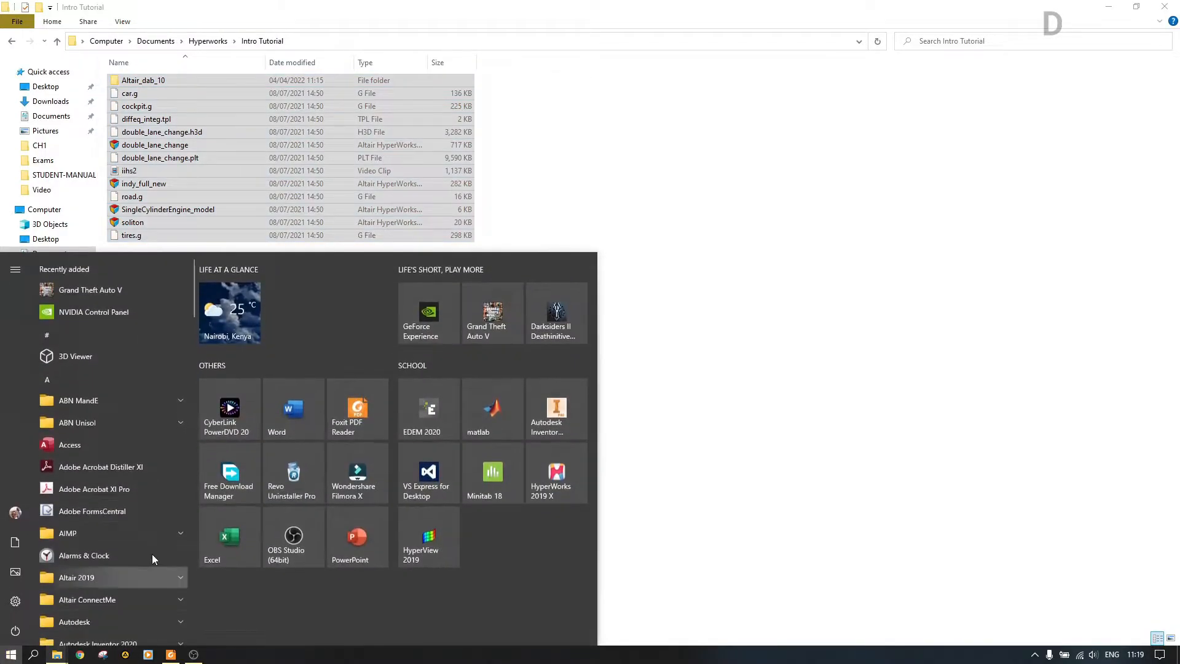
{"action": "scroll", "coordinate": [137, 512], "scroll_direction": "down", "scroll_amount": 1}
{"action": "left_click", "coordinate": [137, 512]}
{"action": "scroll", "coordinate": [140, 537], "scroll_direction": "down", "scroll_amount": 4}
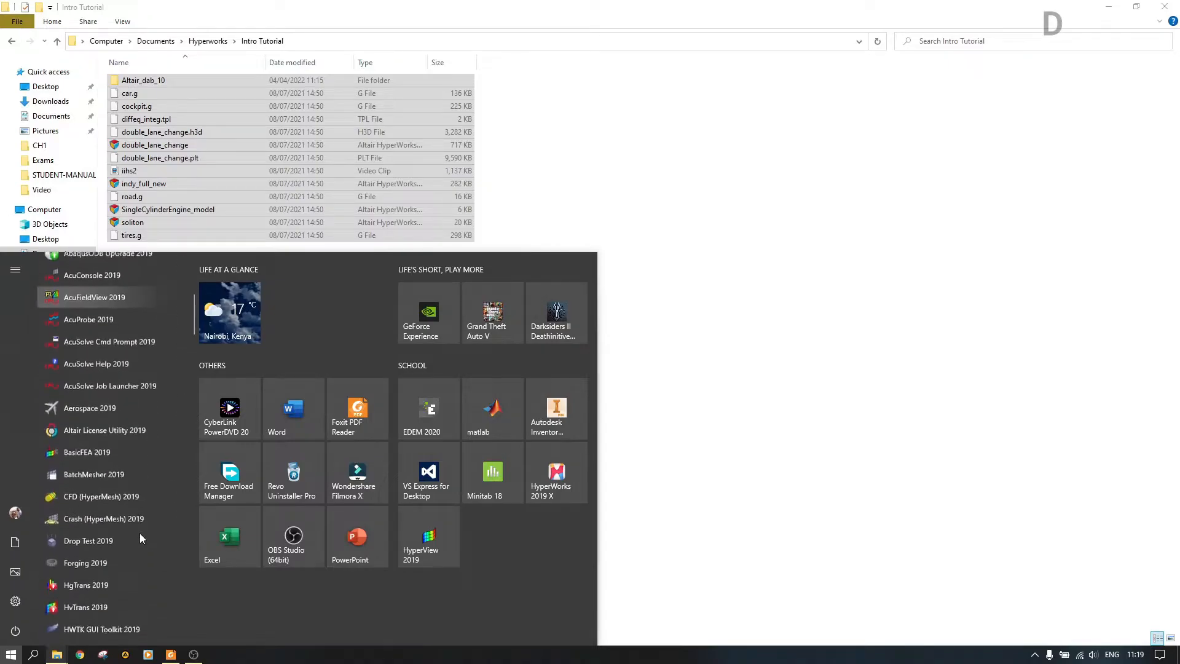
{"action": "left_click", "coordinate": [416, 544]}
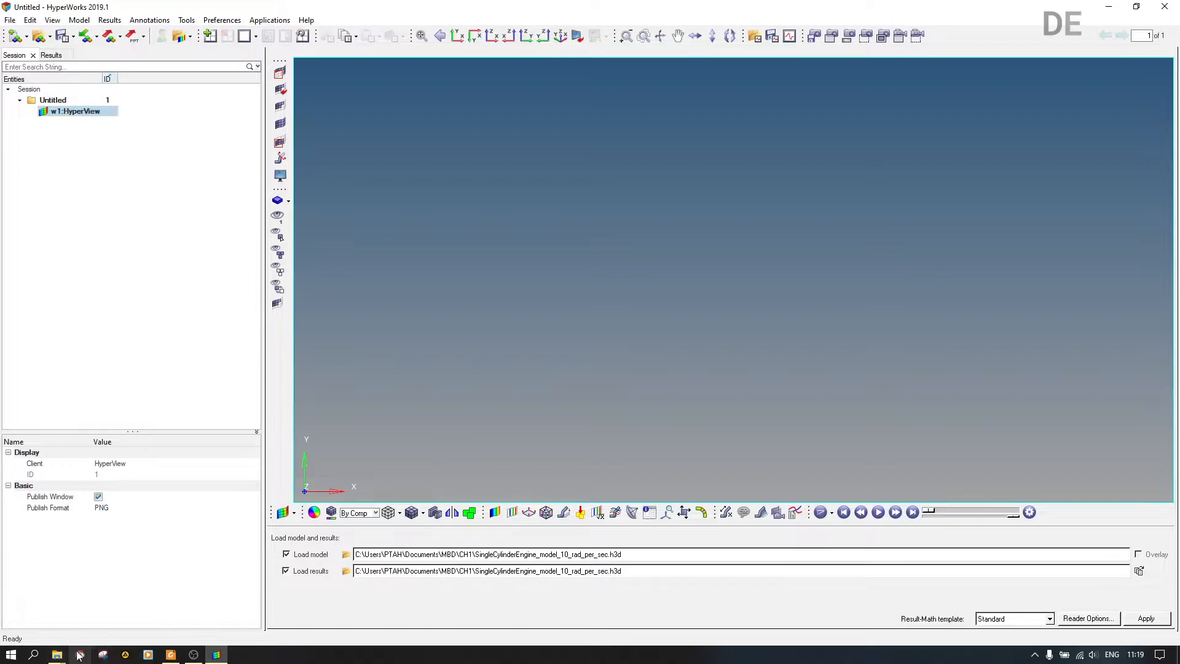
- Switch to File Explorer to review the tutorial files in the Intro Tutorial folder, and close the folder window
{"action": "mouse_move", "coordinate": [59, 655]}
{"action": "left_click", "coordinate": [95, 640]}
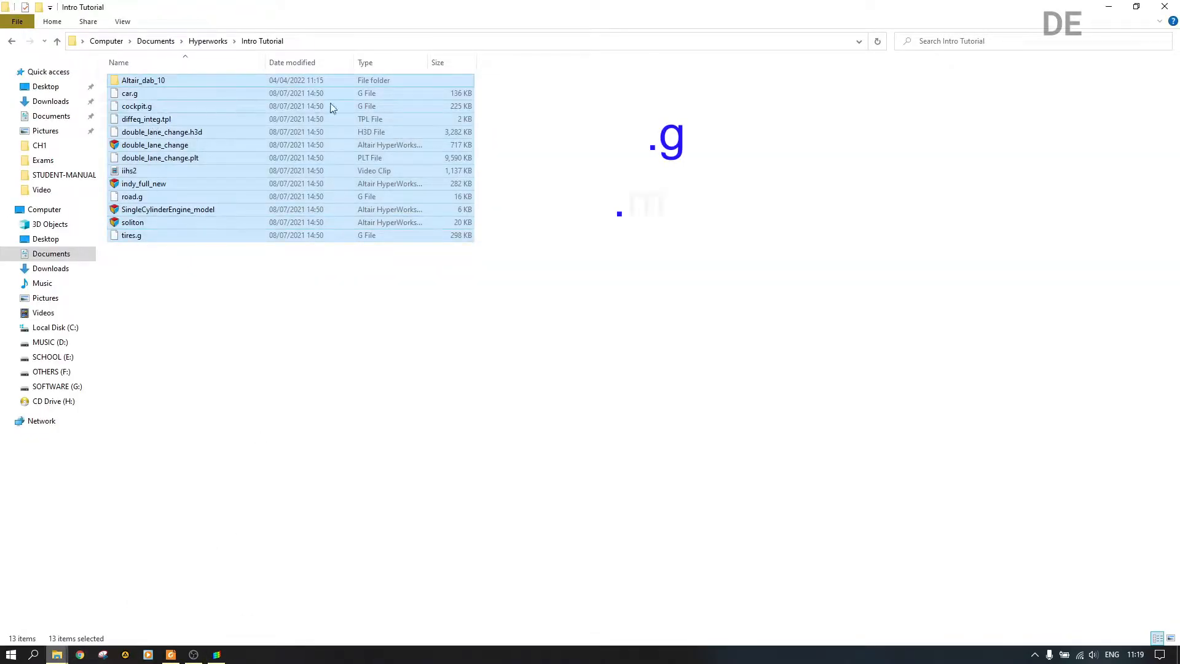
{"action": "left_click", "coordinate": [414, 97]}
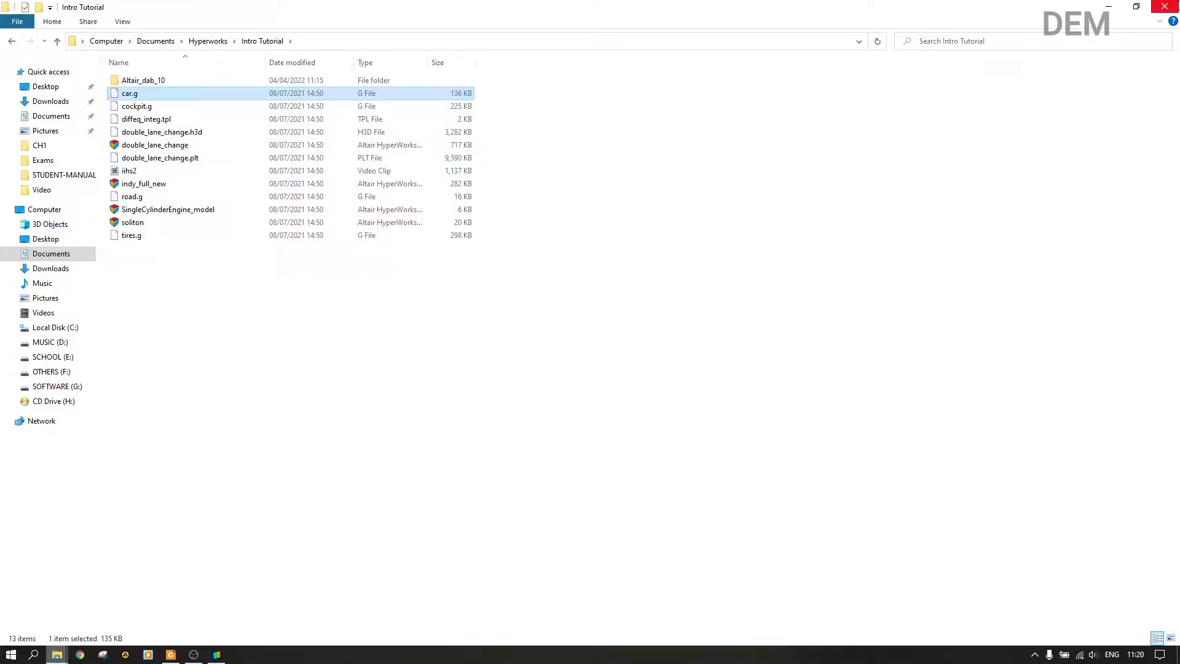
{"action": "left_click", "coordinate": [1164, 7]}
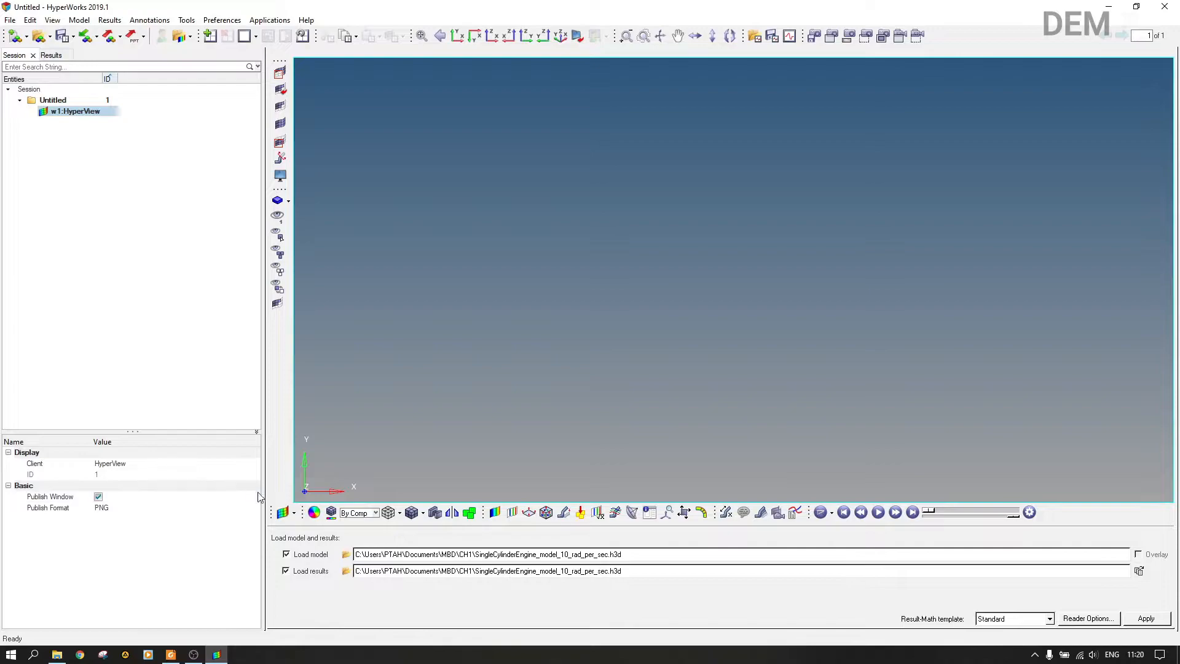
{"action": "left_click", "coordinate": [294, 514]}
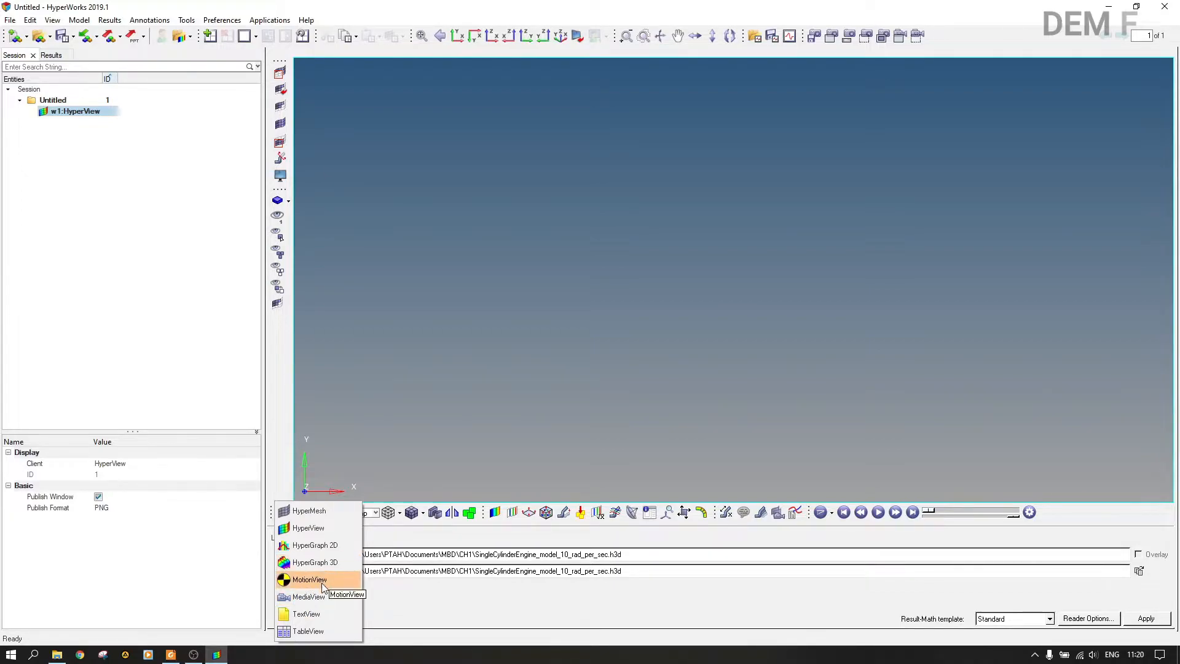
{"action": "left_click", "coordinate": [404, 319]}
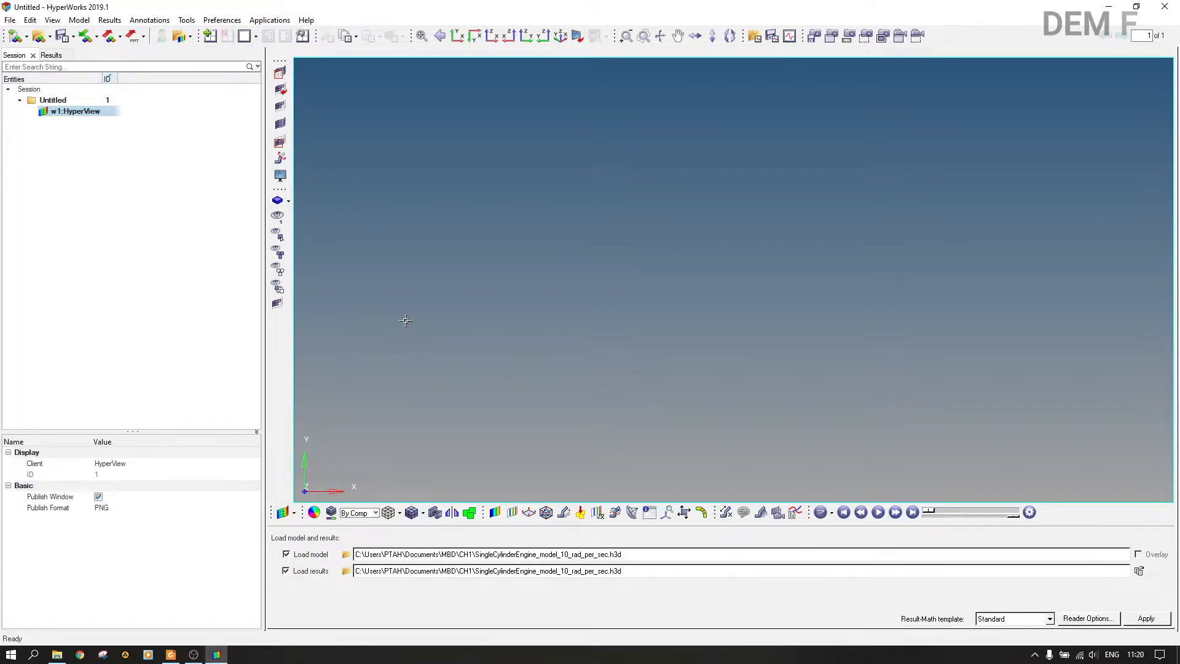
{"action": "left_click", "coordinate": [285, 512]}
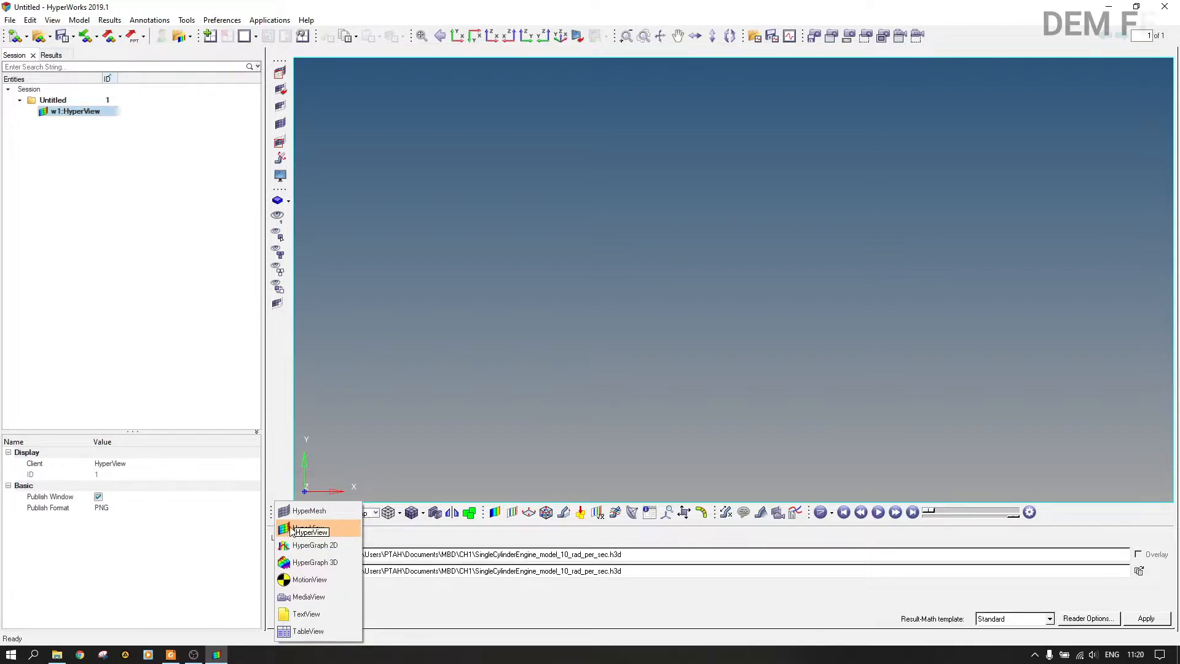
{"action": "left_click", "coordinate": [404, 336]}
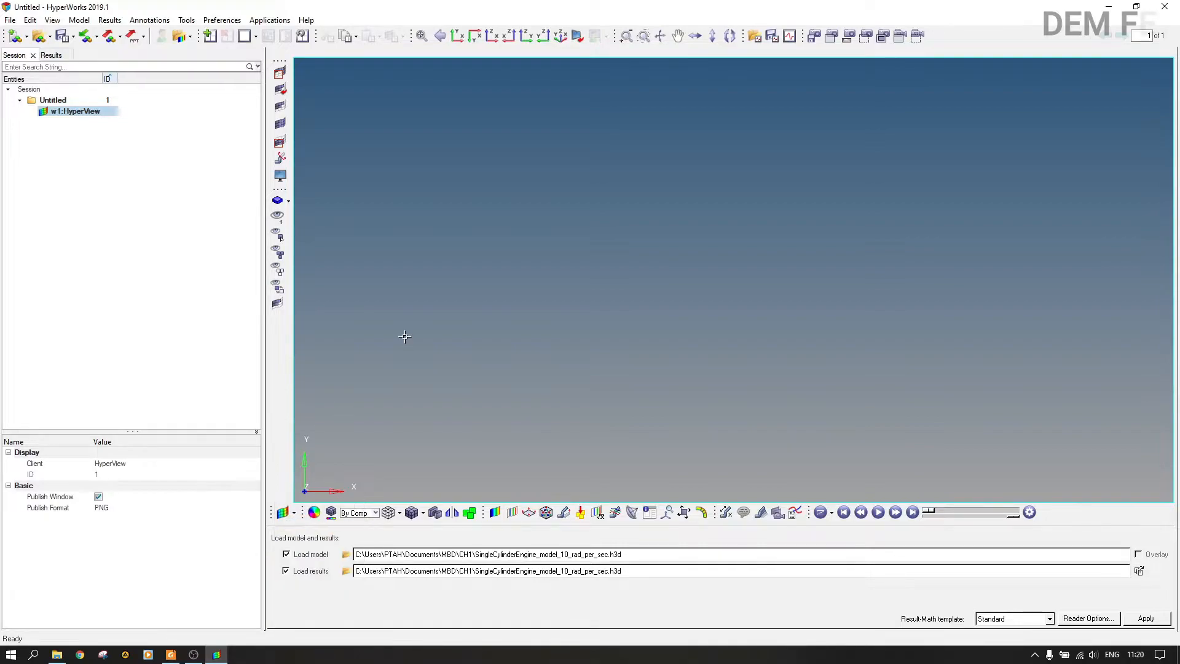
- Open the double_lane_change session from the Intro Tutorial folder in Documents\Hyperworks and dismiss the message log
{"action": "left_click", "coordinate": [10, 20]}
{"action": "mouse_move", "coordinate": [32, 56]}
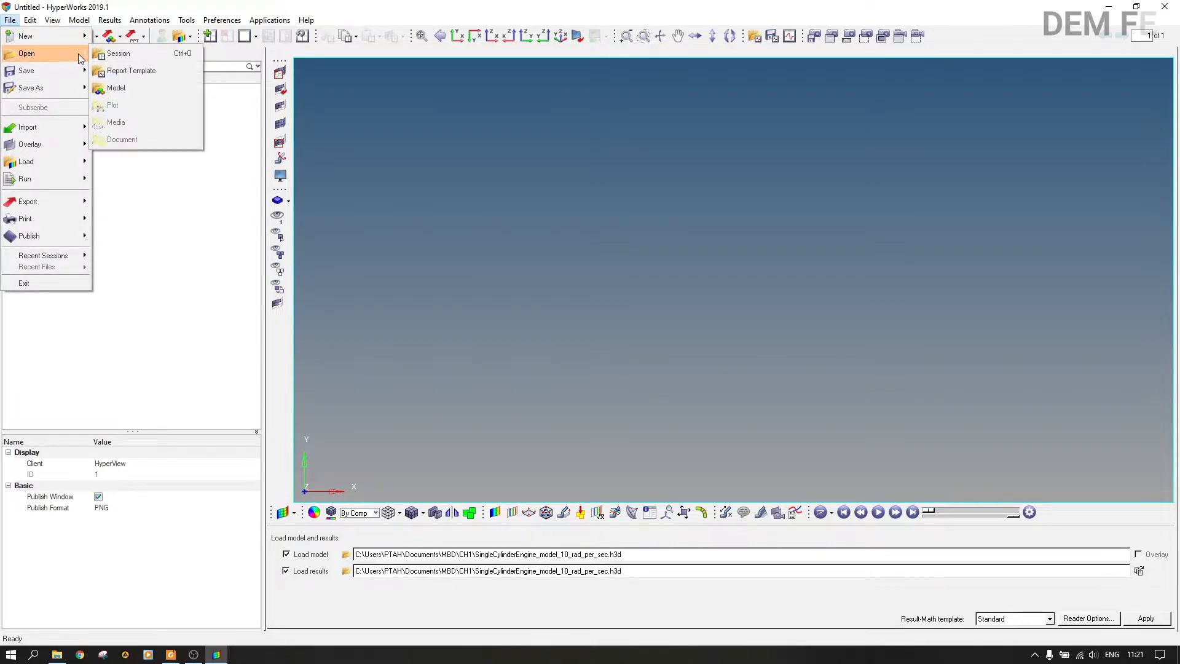
{"action": "left_click", "coordinate": [156, 53]}
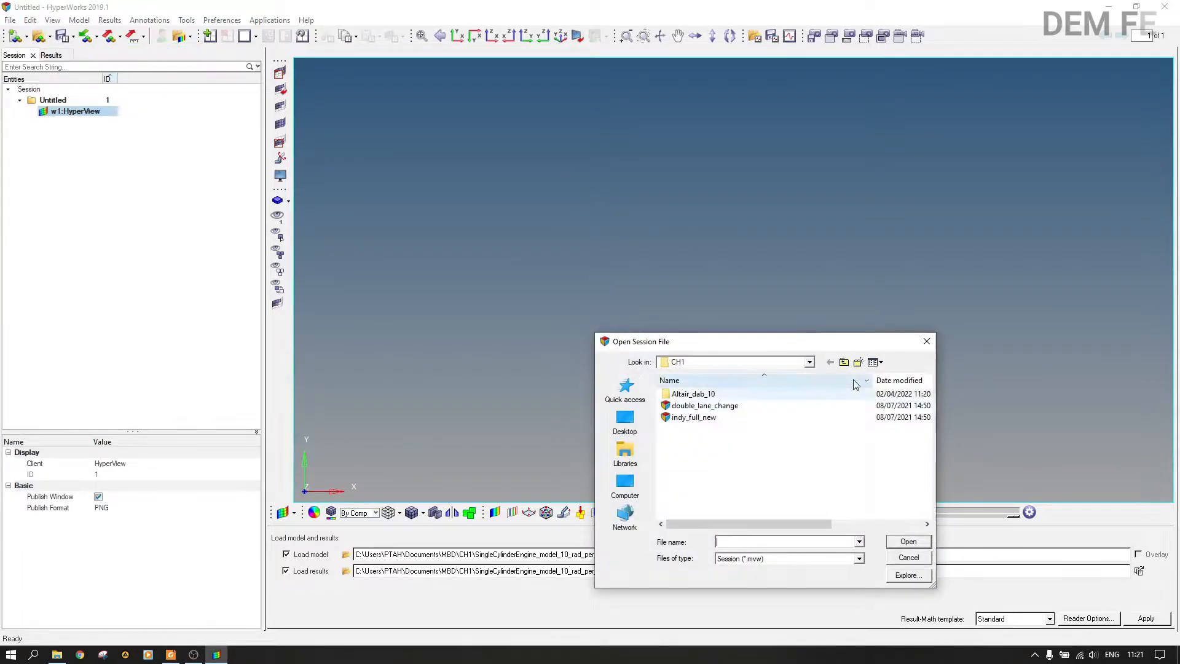
{"action": "left_click", "coordinate": [845, 362]}
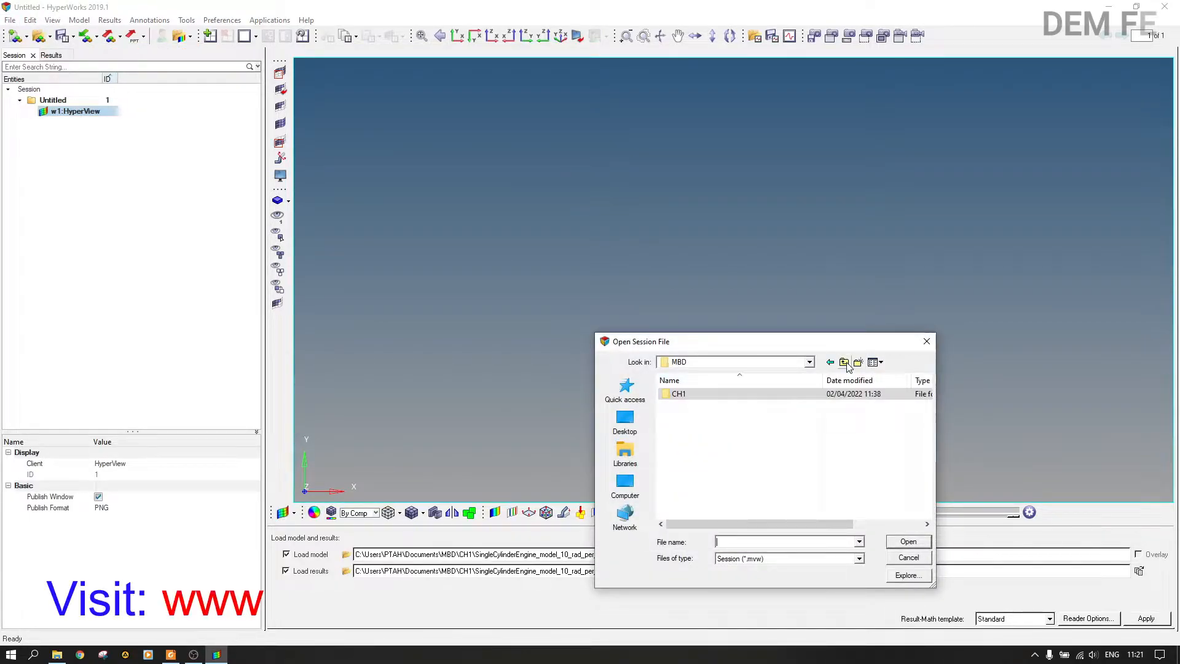
{"action": "left_click", "coordinate": [845, 362]}
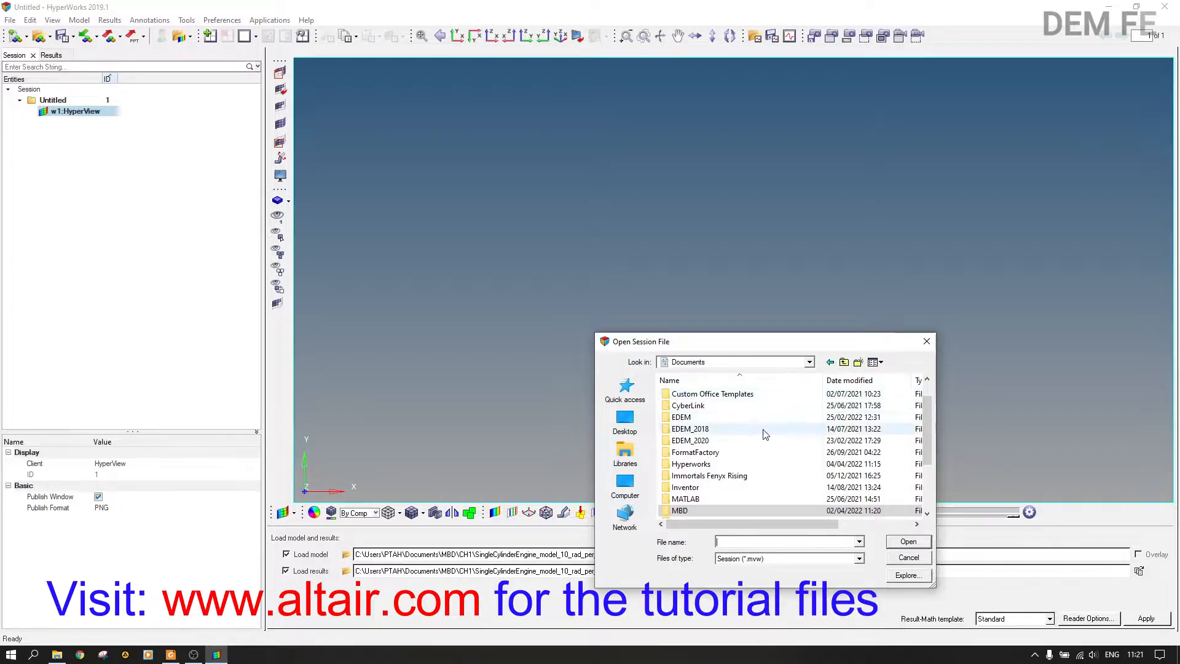
{"action": "scroll", "coordinate": [764, 434], "scroll_direction": "down", "scroll_amount": 1}
{"action": "double_click", "coordinate": [765, 430]}
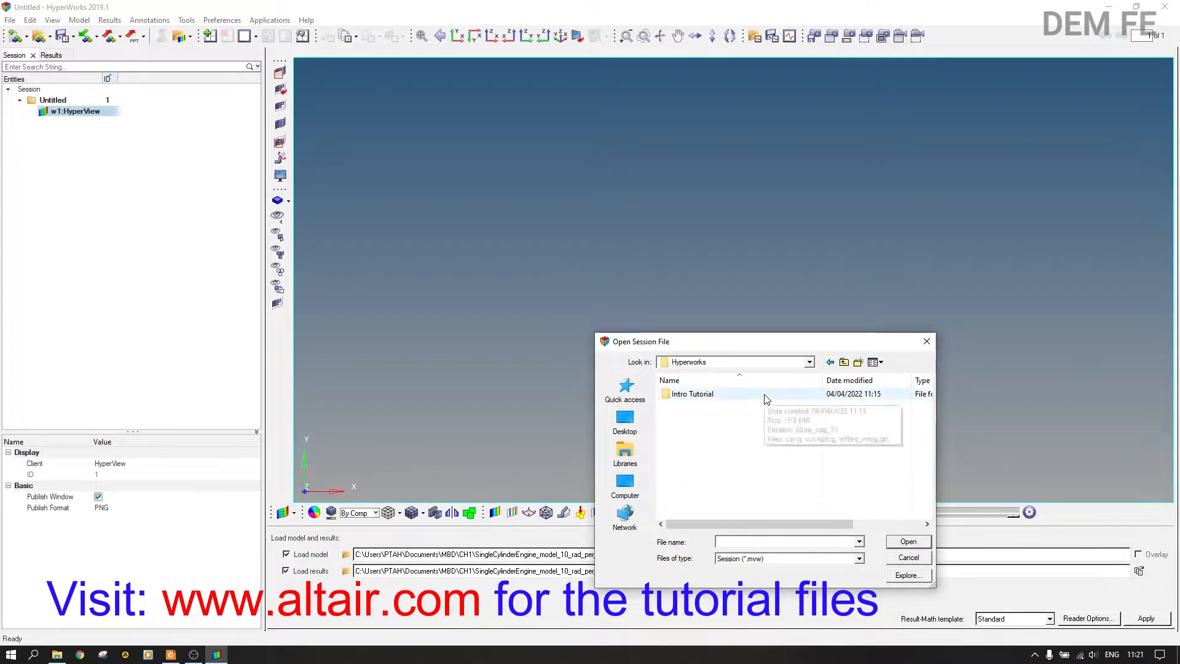
{"action": "double_click", "coordinate": [767, 396]}
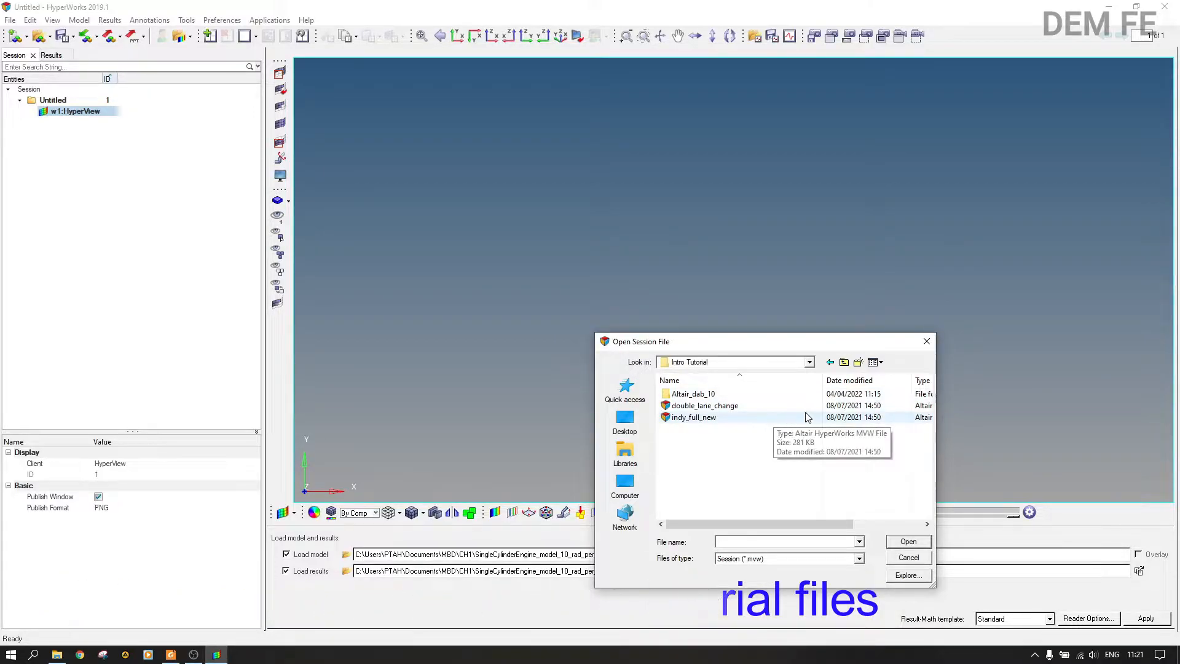
{"action": "left_click", "coordinate": [713, 406]}
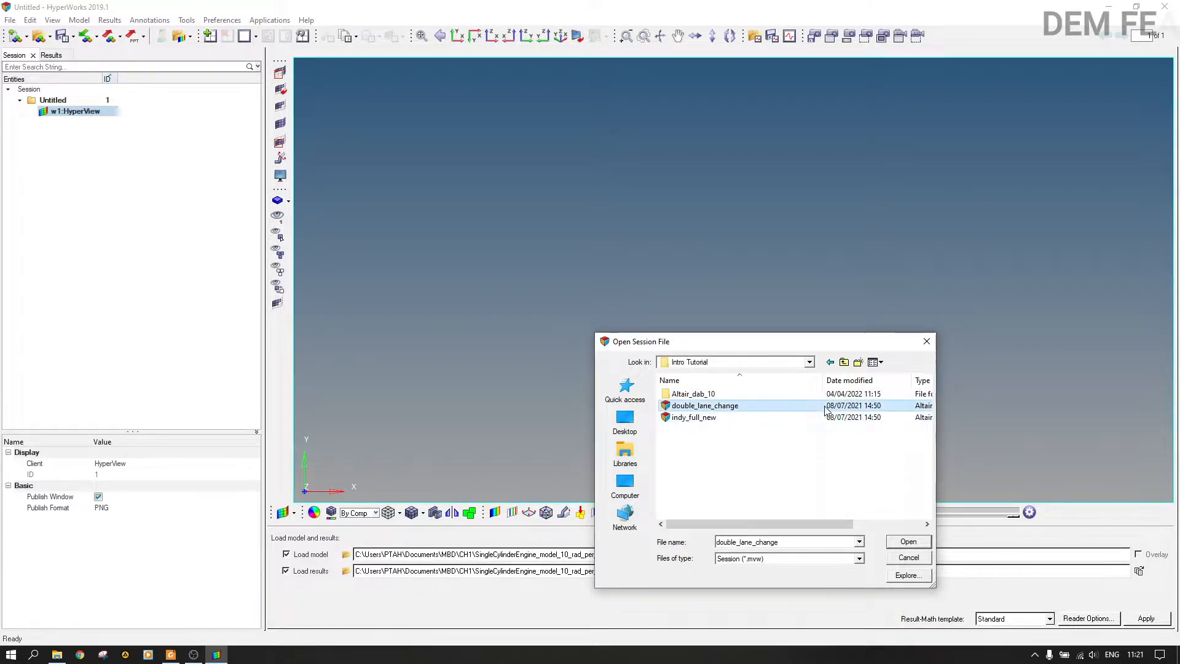
{"action": "left_click", "coordinate": [907, 541]}
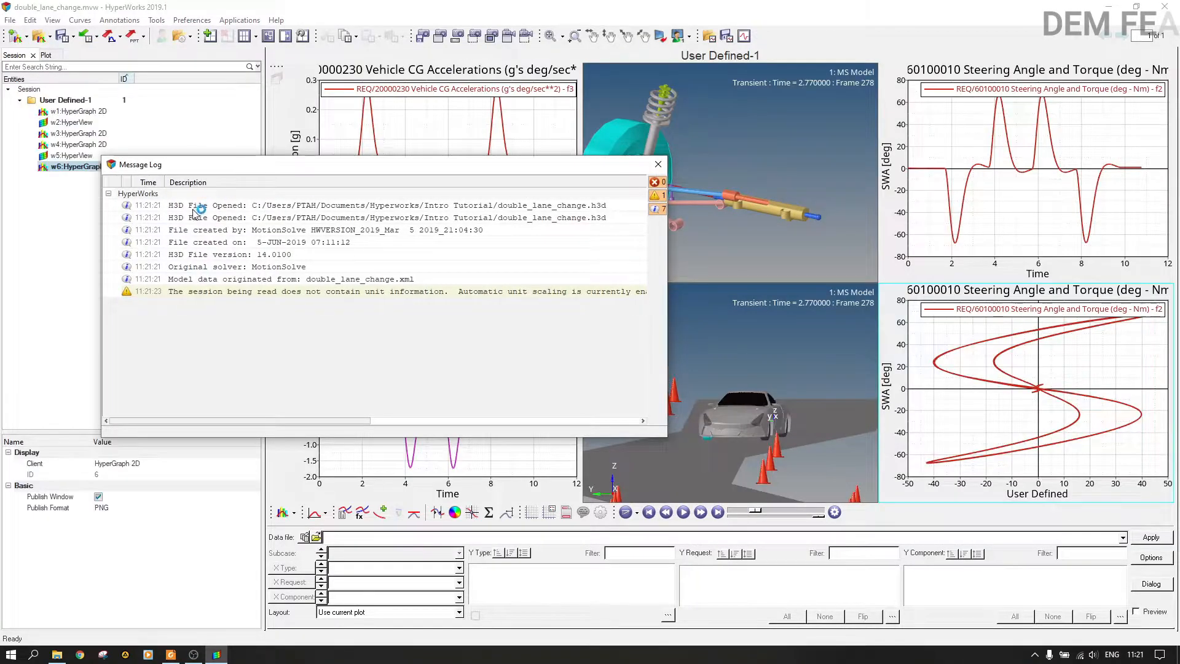
{"action": "left_click", "coordinate": [658, 165]}
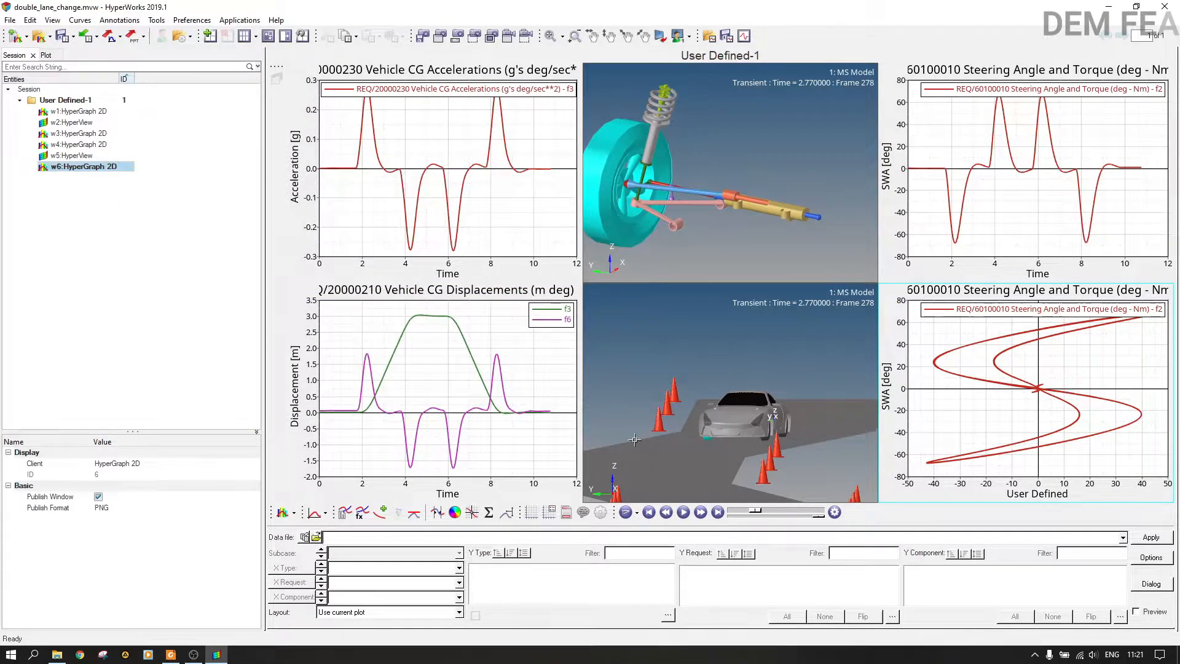
- Activate the graph and model windows in turn to examine how each matches its entry in the session tree
{"action": "left_click", "coordinate": [79, 112]}
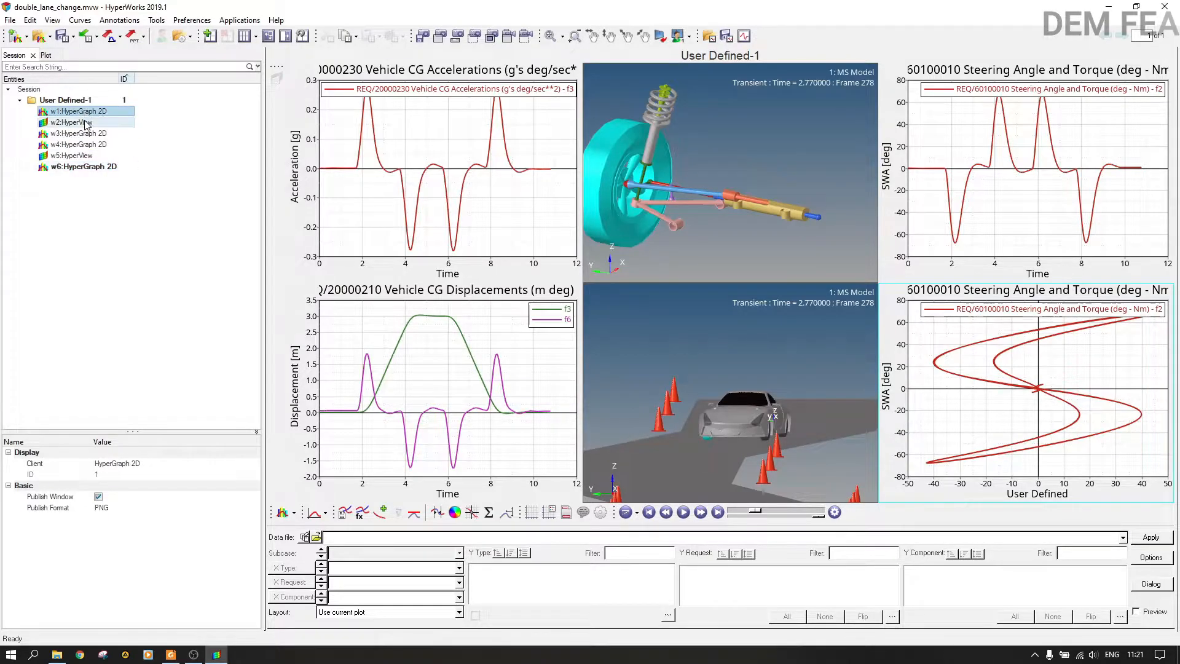
{"action": "left_click", "coordinate": [84, 167]}
{"action": "left_click", "coordinate": [467, 173]}
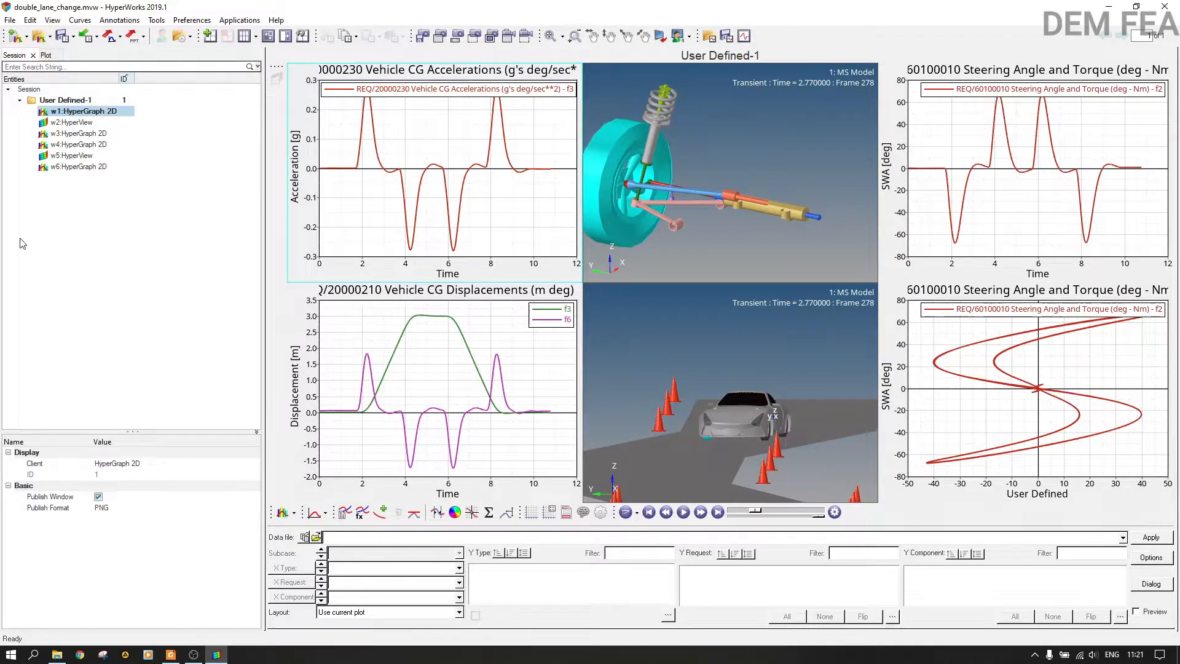
{"action": "left_click", "coordinate": [64, 111]}
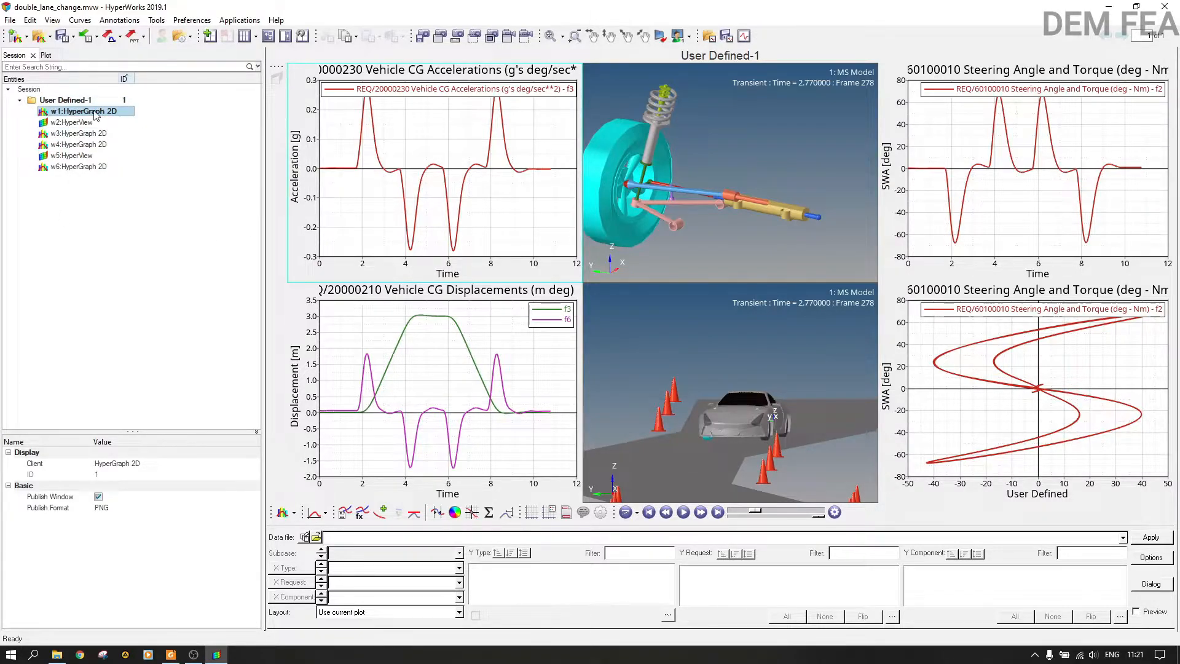
{"action": "left_click", "coordinate": [720, 108]}
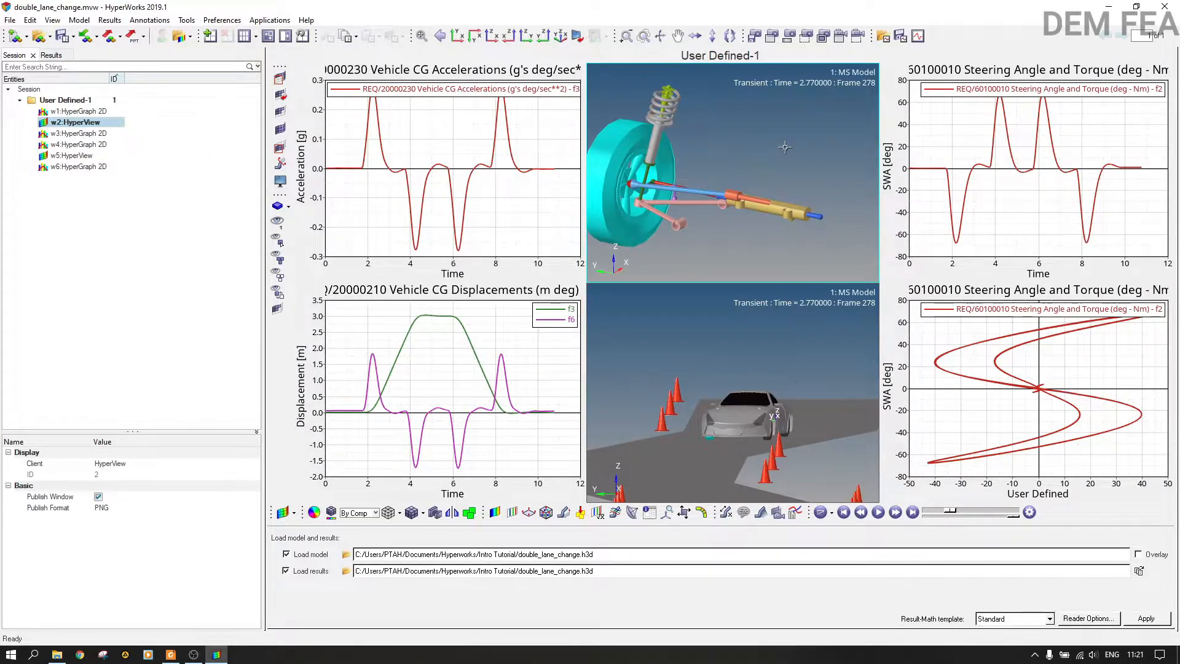
{"action": "left_click", "coordinate": [675, 323]}
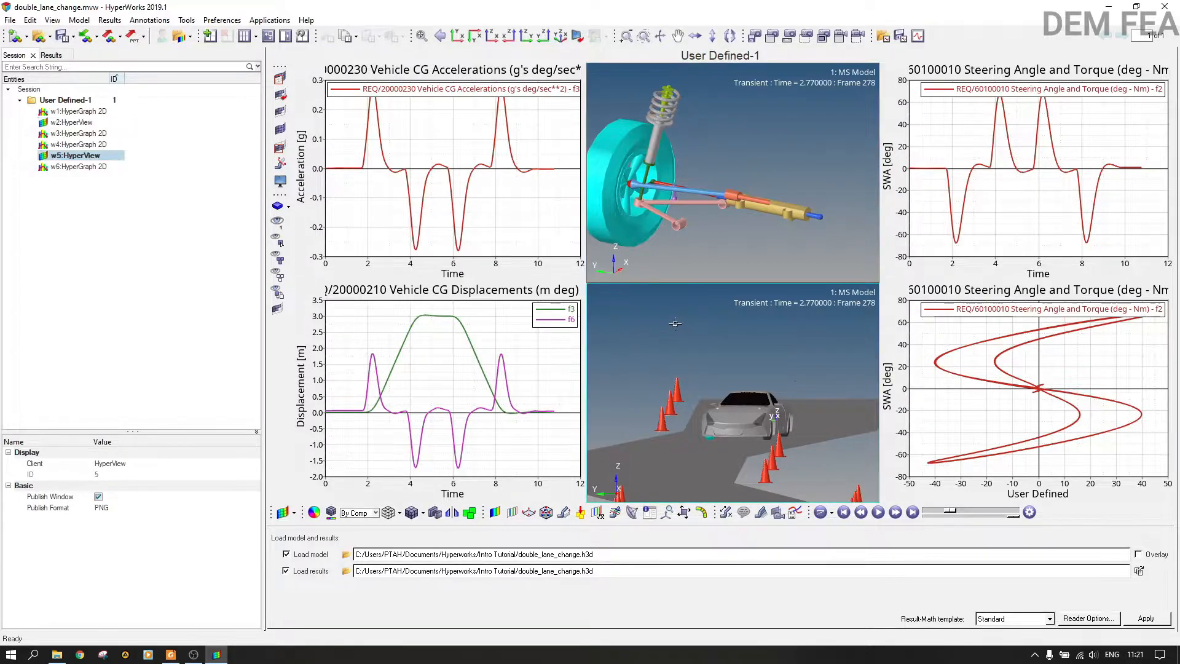
{"action": "left_click", "coordinate": [79, 144]}
{"action": "left_click", "coordinate": [707, 129]}
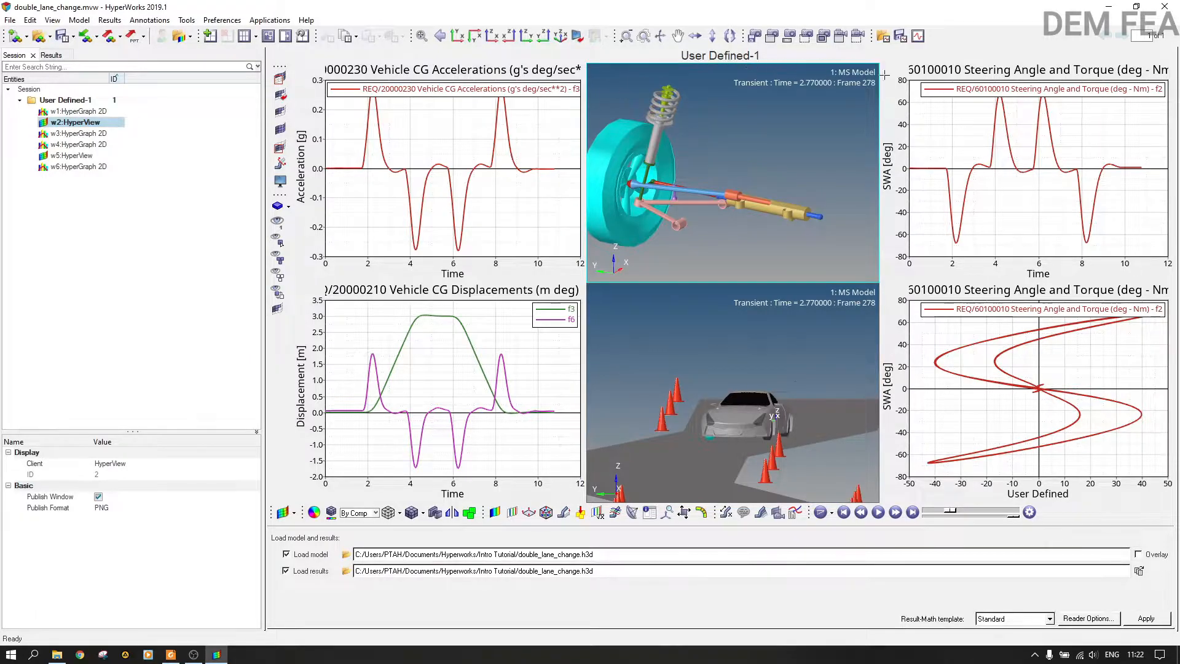
{"action": "left_click", "coordinate": [947, 156]}
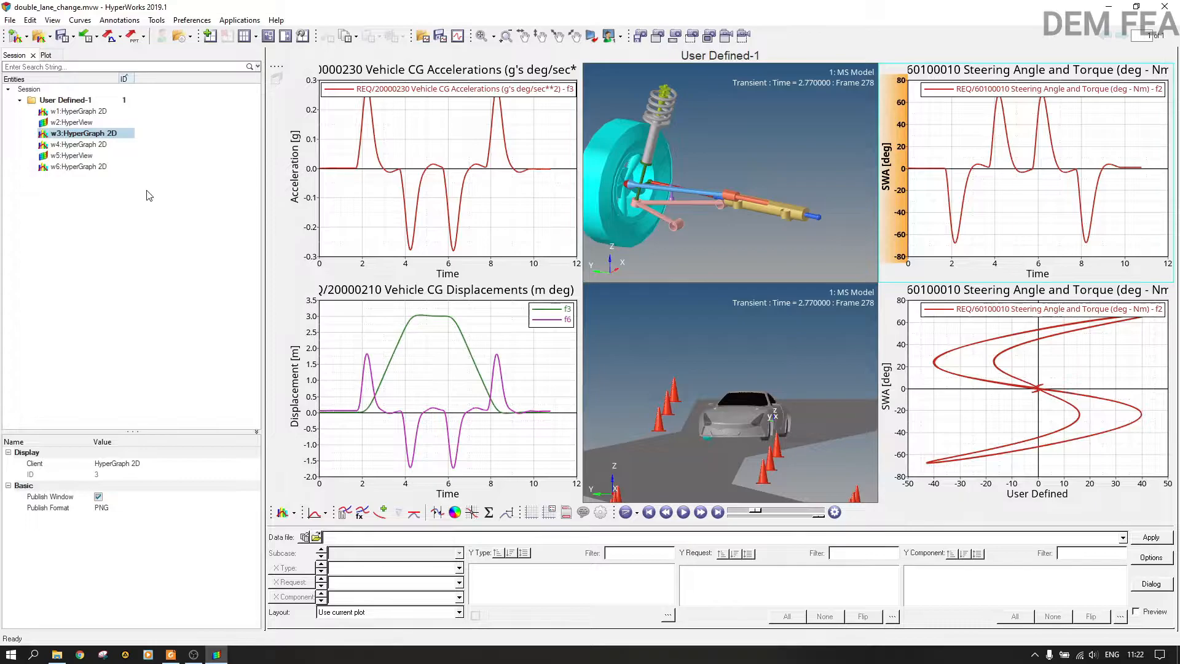
- Activate the wheel suspension model window, play the transient animation, and pause it near the end of the run
{"action": "left_click", "coordinate": [730, 246]}
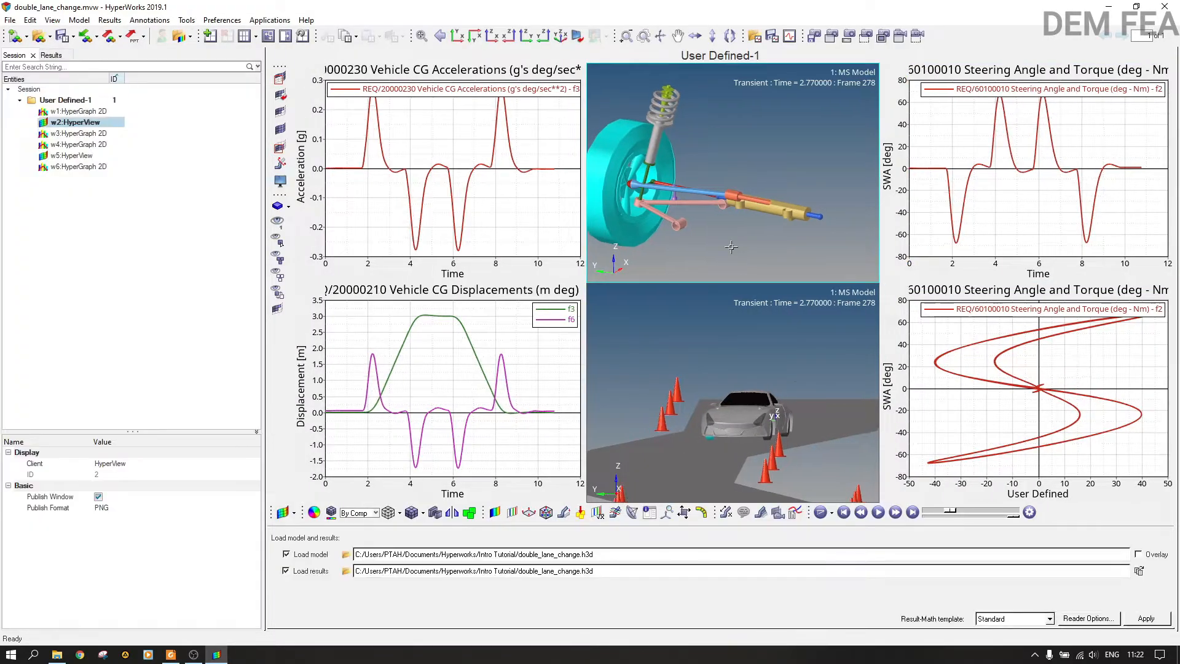
{"action": "left_click", "coordinate": [877, 512]}
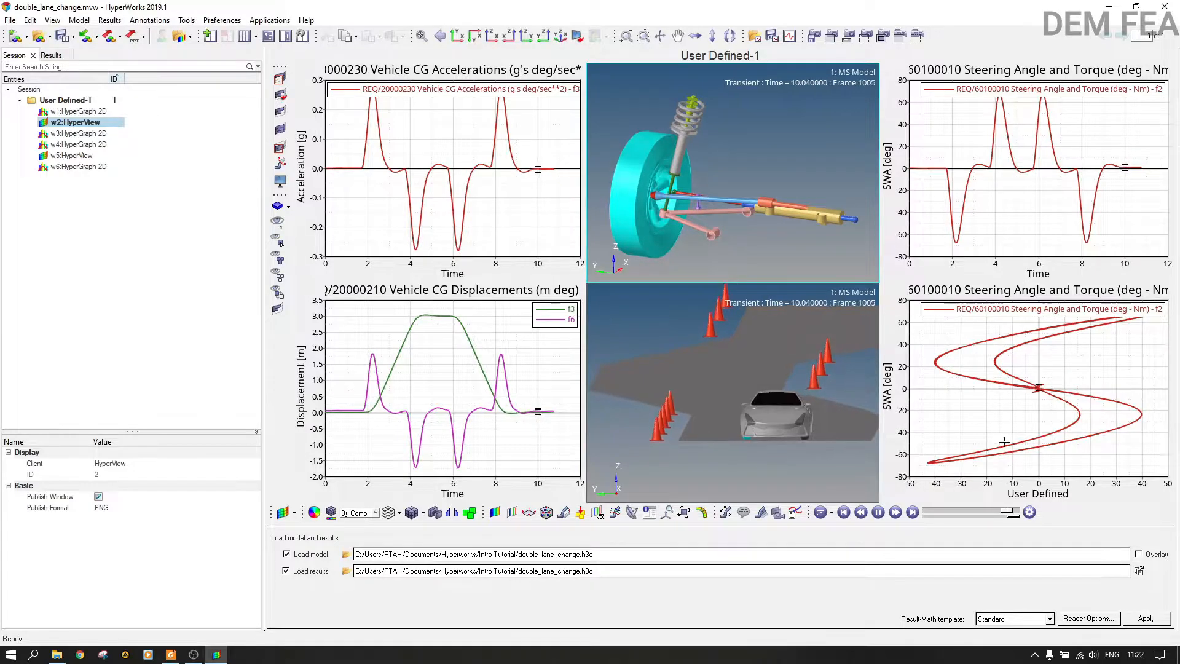
{"action": "left_click", "coordinate": [877, 512]}
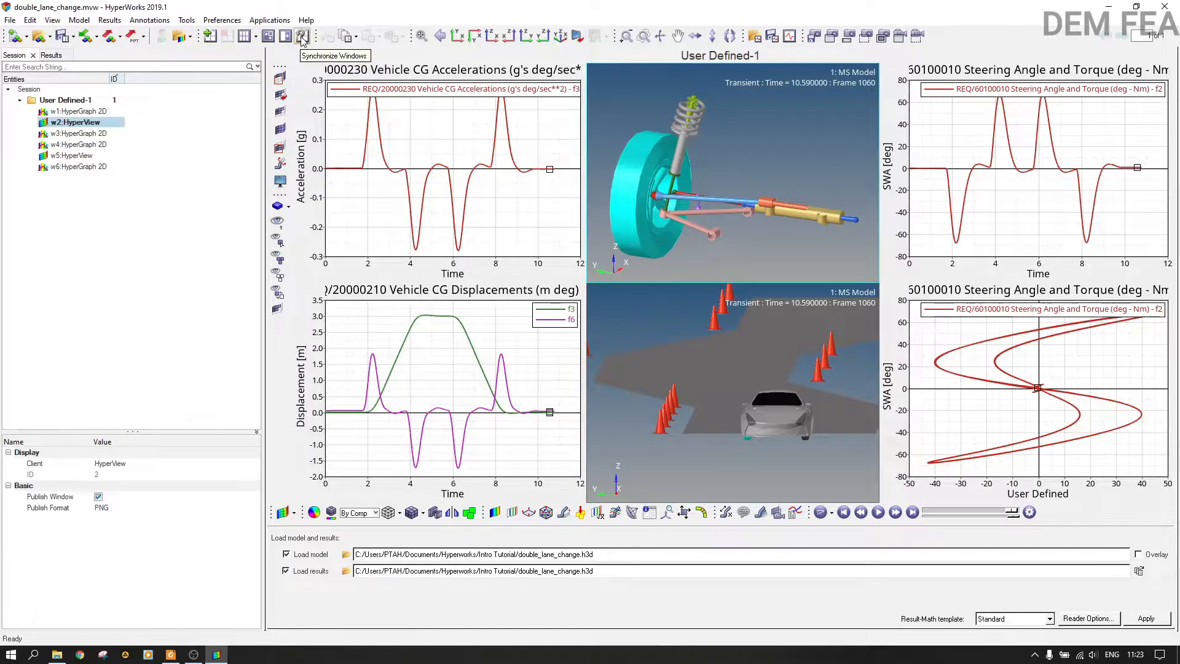
- Expand the wheel suspension window to fill the page and fit the whole model in view
{"action": "left_click", "coordinate": [267, 37]}
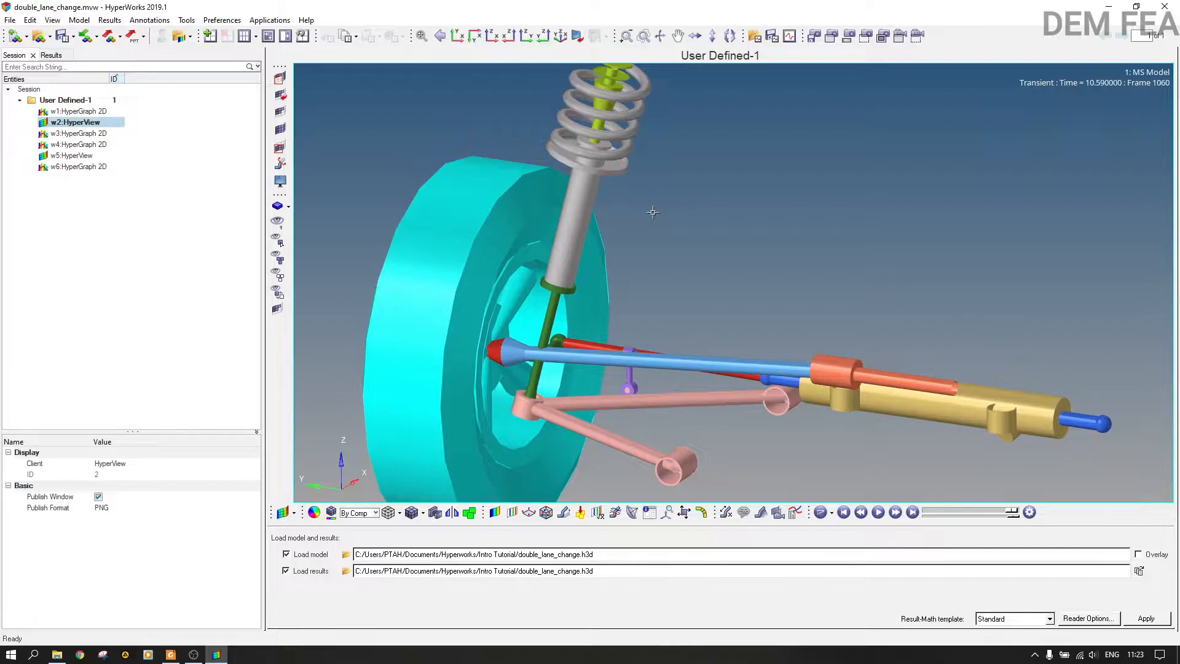
{"action": "key", "text": "f"}
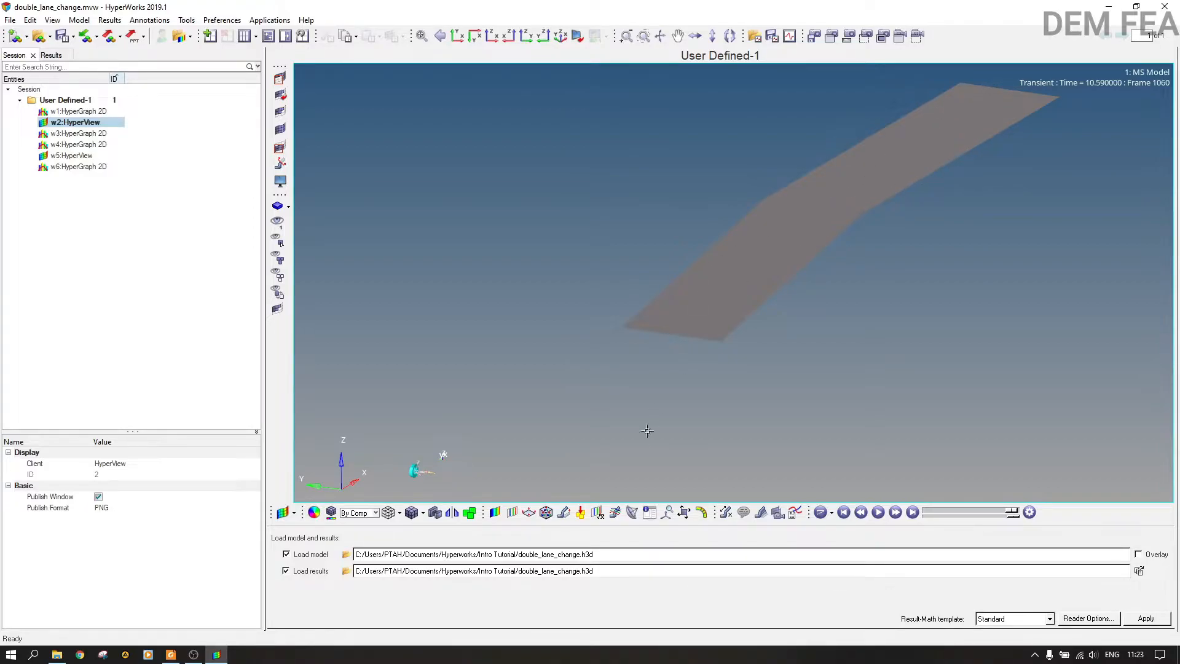
{"action": "left_click", "coordinate": [301, 37]}
{"action": "left_click", "coordinate": [453, 154]}
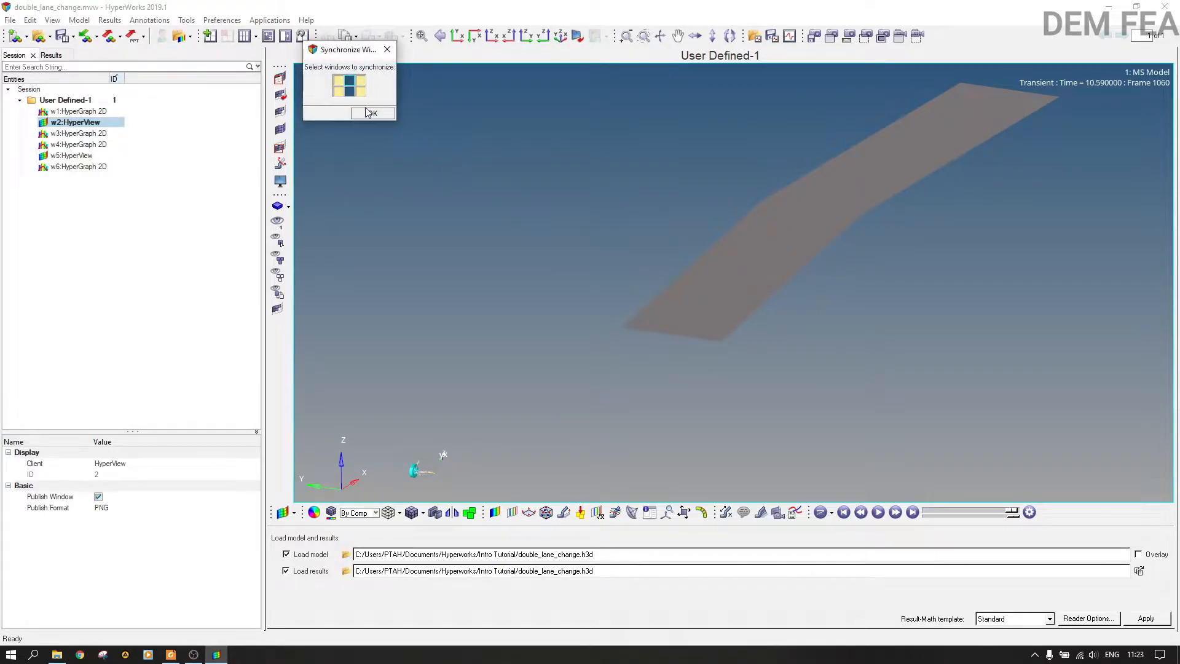
{"action": "left_click", "coordinate": [387, 49]}
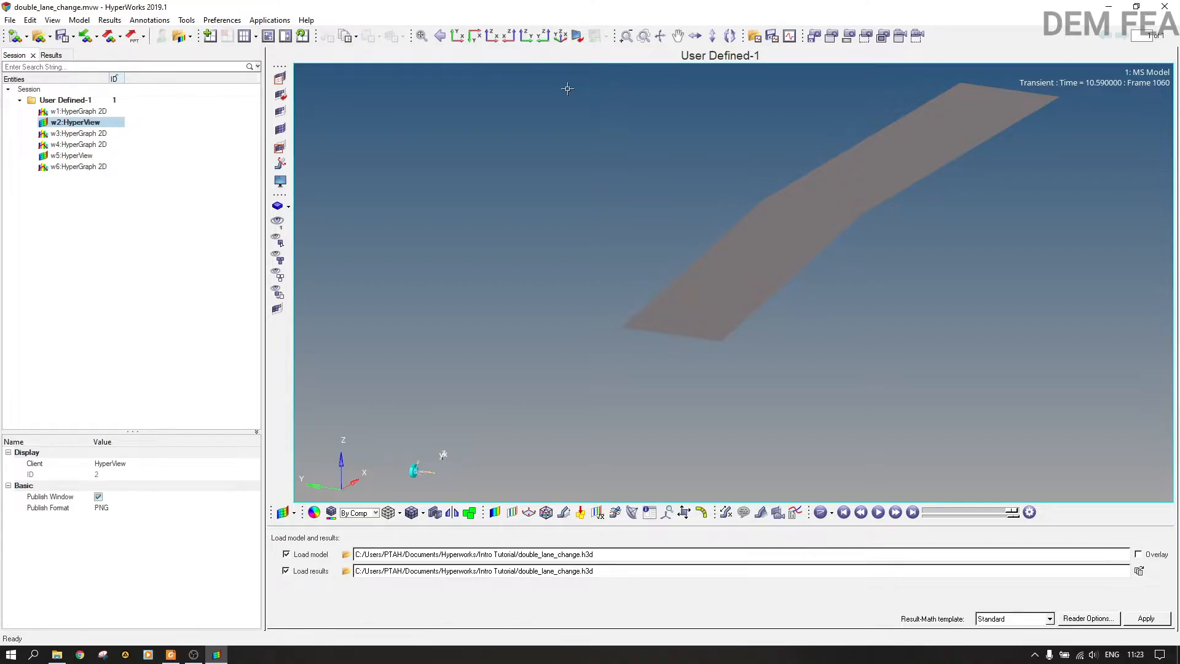
- Pan the road model down and to the left, and rotate the view horizontally
{"action": "left_click", "coordinate": [677, 37]}
{"action": "left_click_drag", "start_coordinate": [813, 158], "coordinate": [698, 256]}
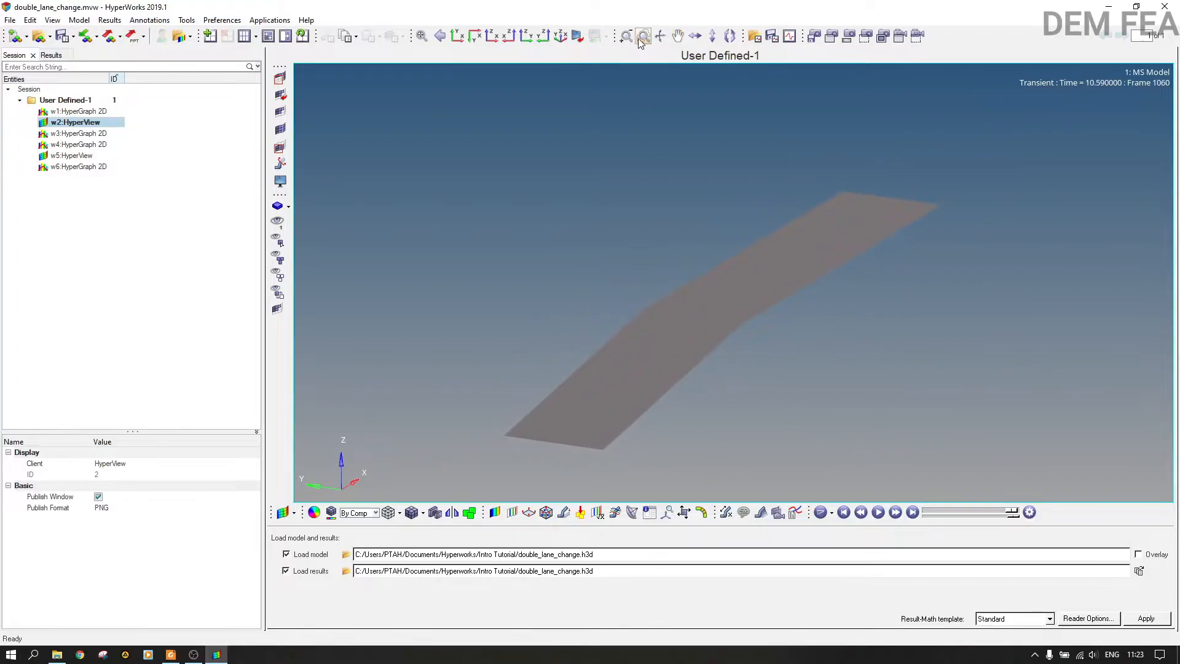
{"action": "left_click", "coordinate": [694, 38]}
{"action": "left_click", "coordinate": [695, 38]}
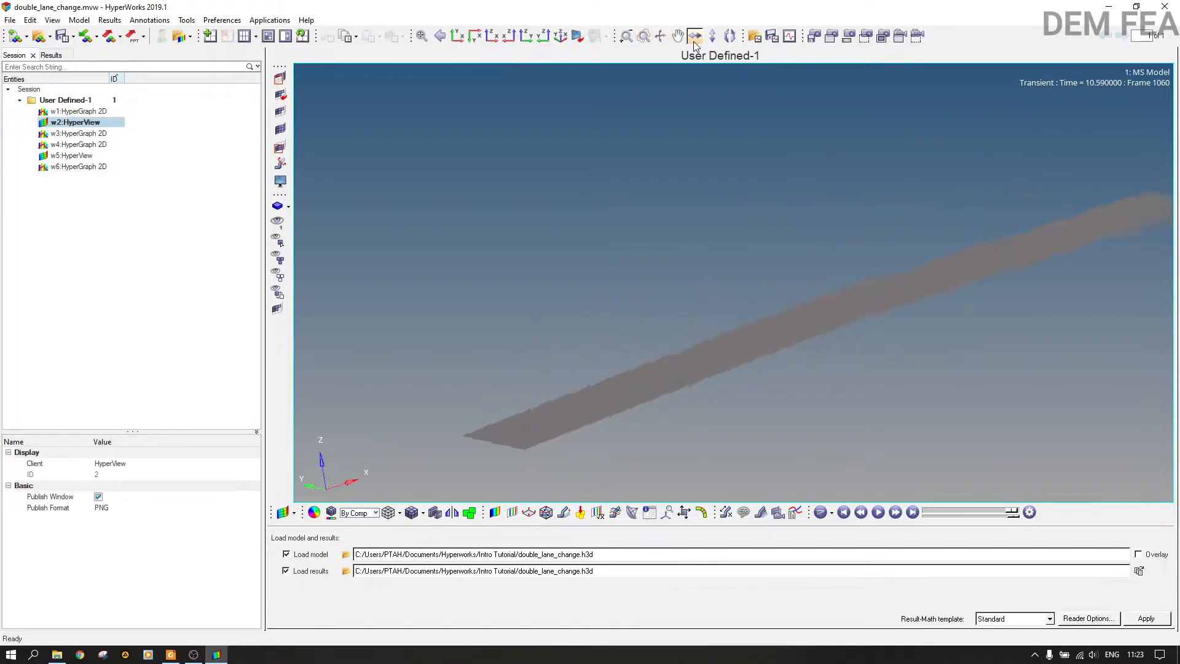
- Move the animation back to about 5.47 s and zoom in closely on the wheel suspension on the road
{"action": "left_click", "coordinate": [694, 38]}
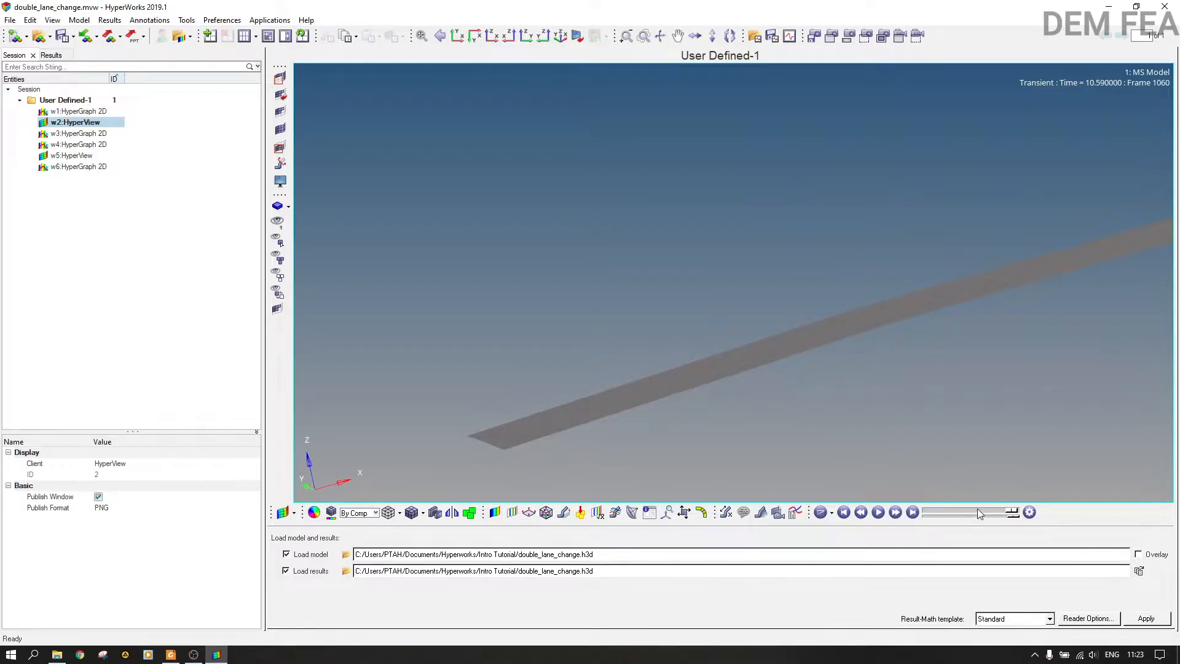
{"action": "left_click_drag", "start_coordinate": [1012, 512], "coordinate": [972, 511]}
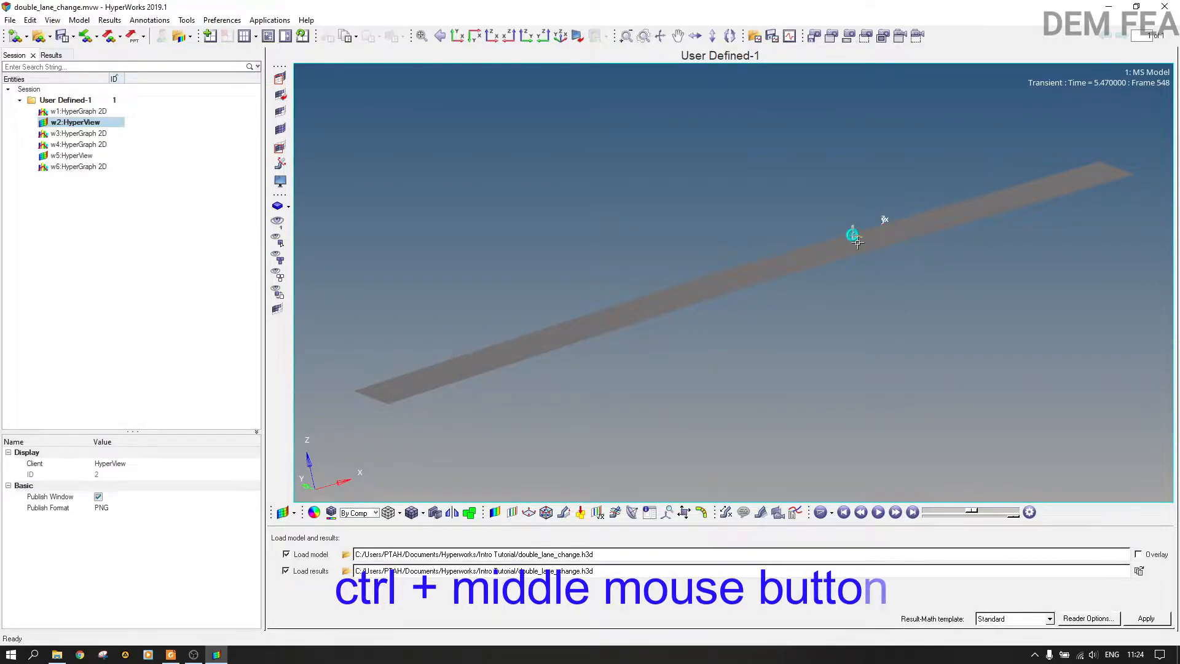
{"action": "middle_click_drag", "start_coordinate": [871, 268], "coordinate": [857, 243], "text": "ctrl"}
{"action": "scroll", "coordinate": [857, 243], "scroll_direction": "up", "scroll_amount": 10, "text": "ctrl"}
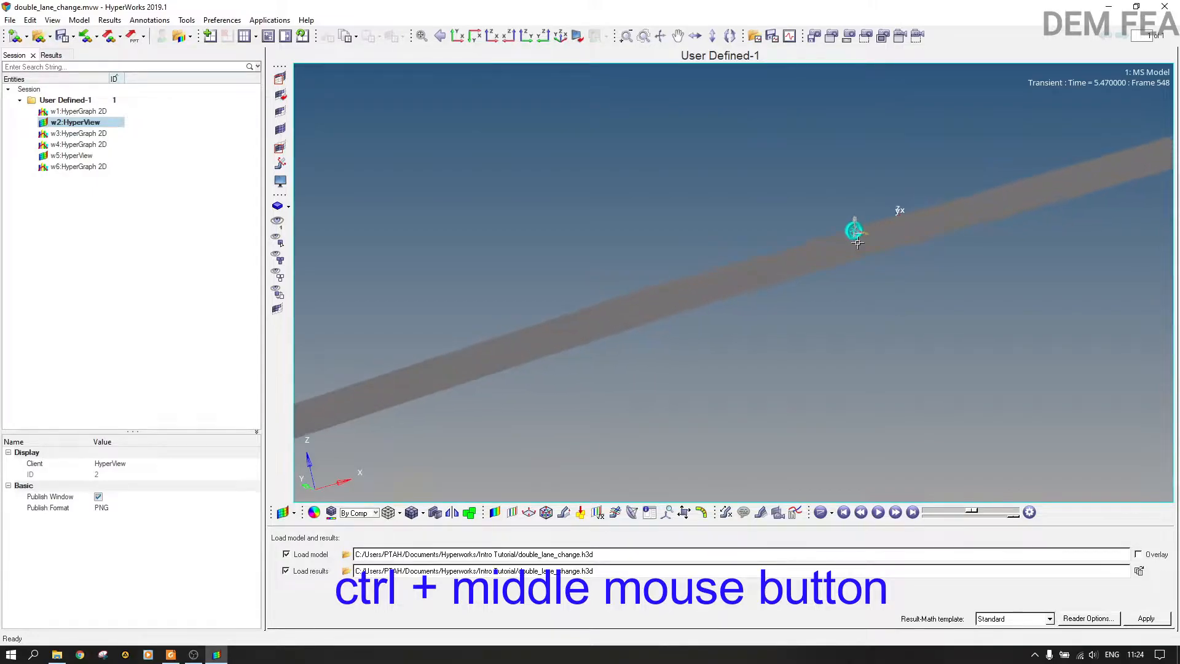
{"action": "scroll", "coordinate": [858, 243], "scroll_direction": "up", "scroll_amount": 3, "text": "ctrl"}
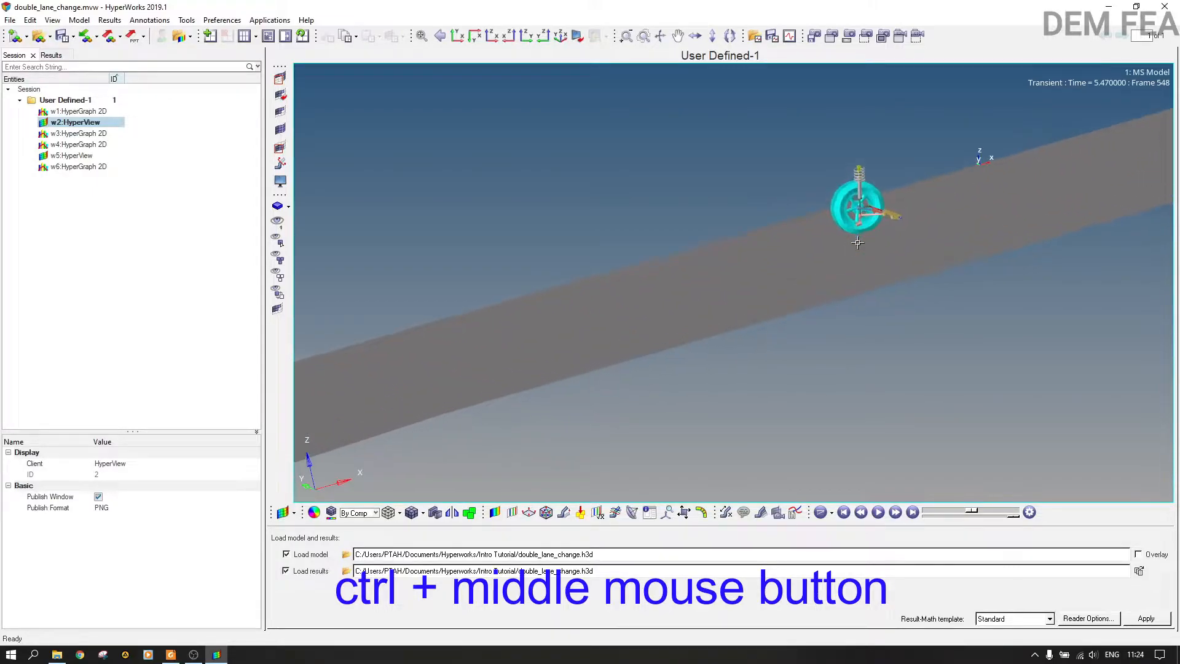
- Play the wheel suspension animation, pause it at about 6.8 s, and restore the page with all six windows
{"action": "left_click", "coordinate": [878, 512]}
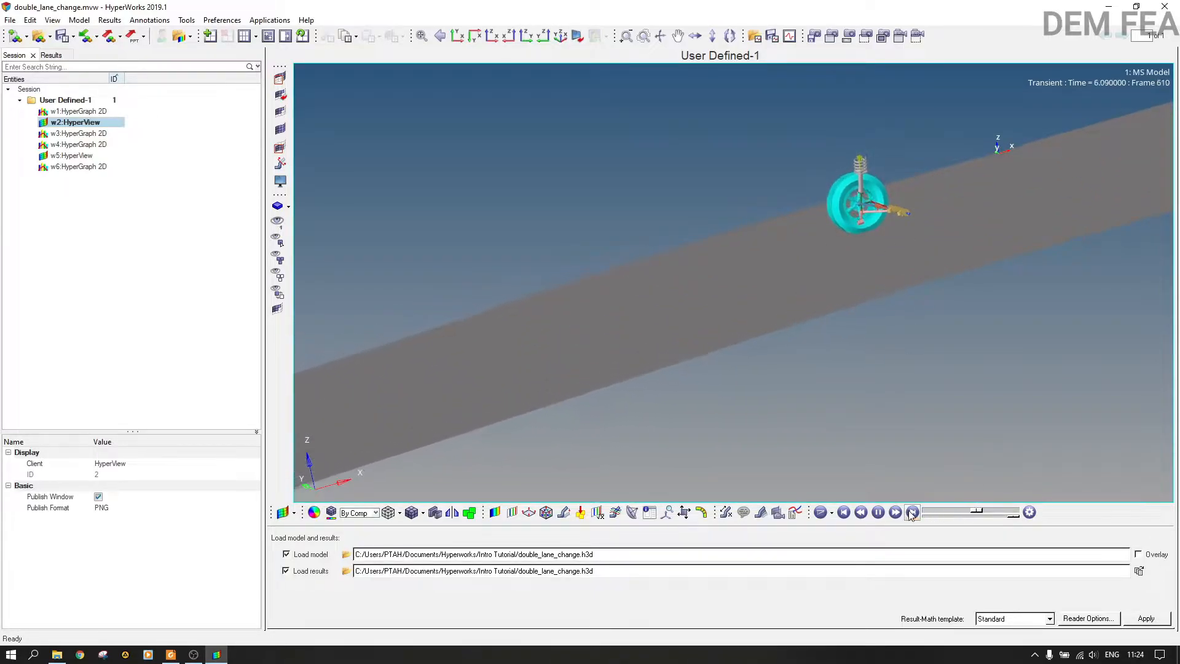
{"action": "left_click", "coordinate": [878, 515]}
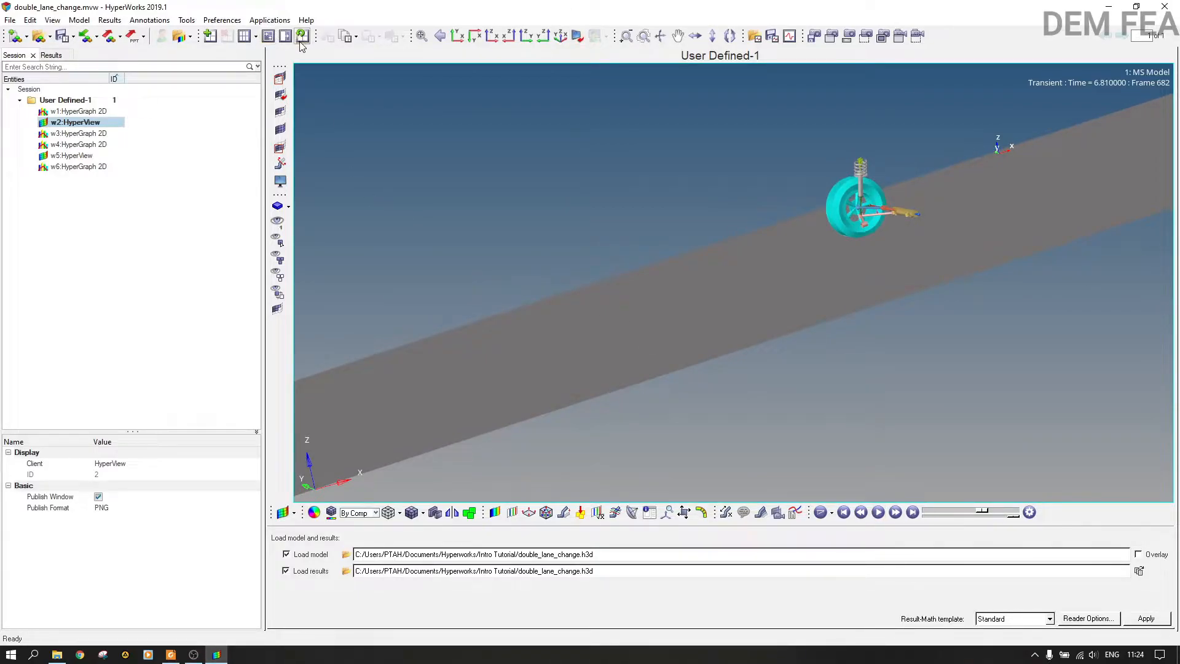
{"action": "left_click", "coordinate": [269, 39]}
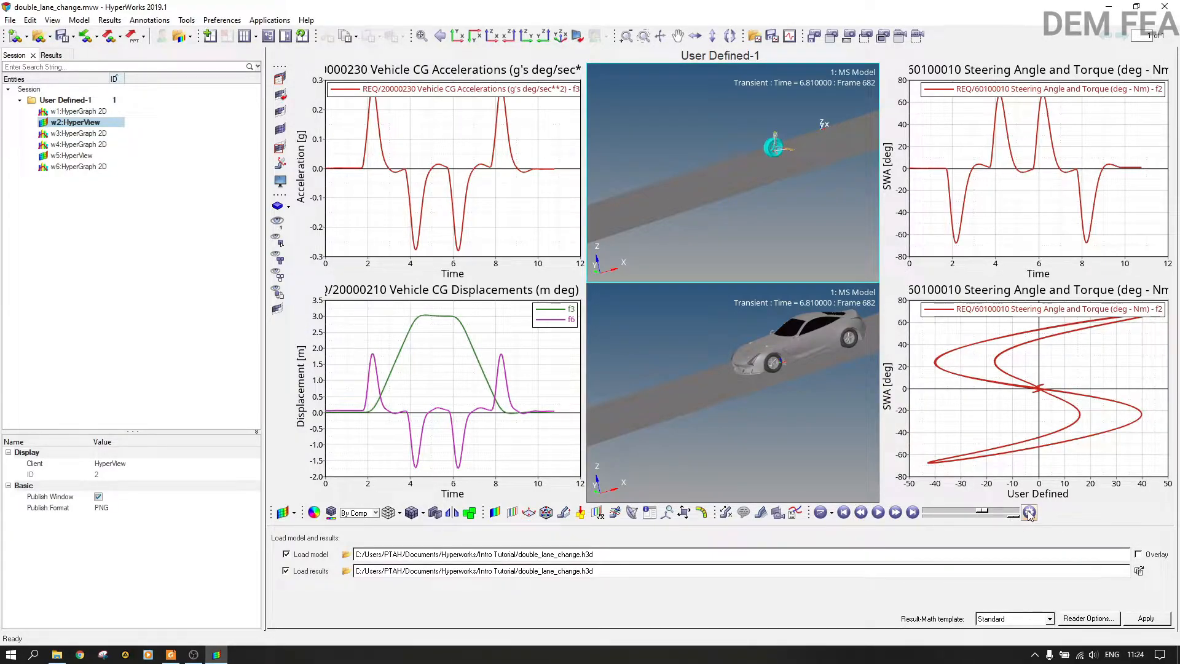
- Advance the animation to about 9.3 s, activate the car model window, and rotate its view horizontally
{"action": "mouse_move", "coordinate": [984, 514]}
{"action": "left_mouse_down"}
{"action": "mouse_move", "coordinate": [954, 514]}
{"action": "mouse_move", "coordinate": [1005, 505]}
{"action": "left_mouse_up"}
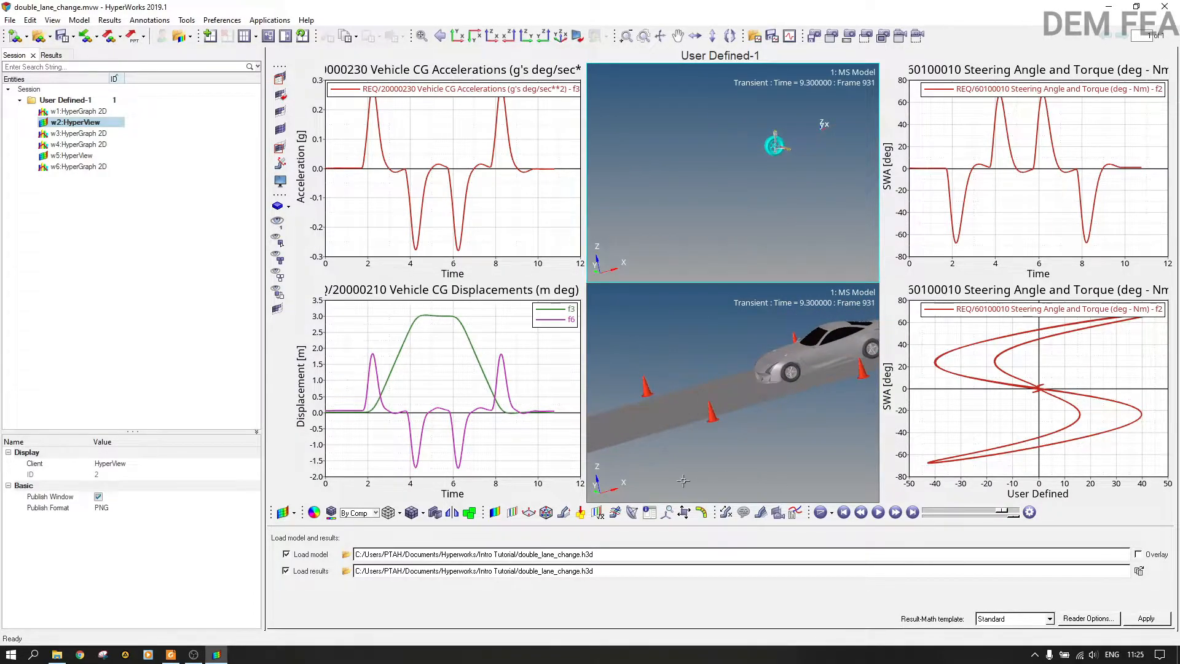
{"action": "left_click", "coordinate": [738, 430]}
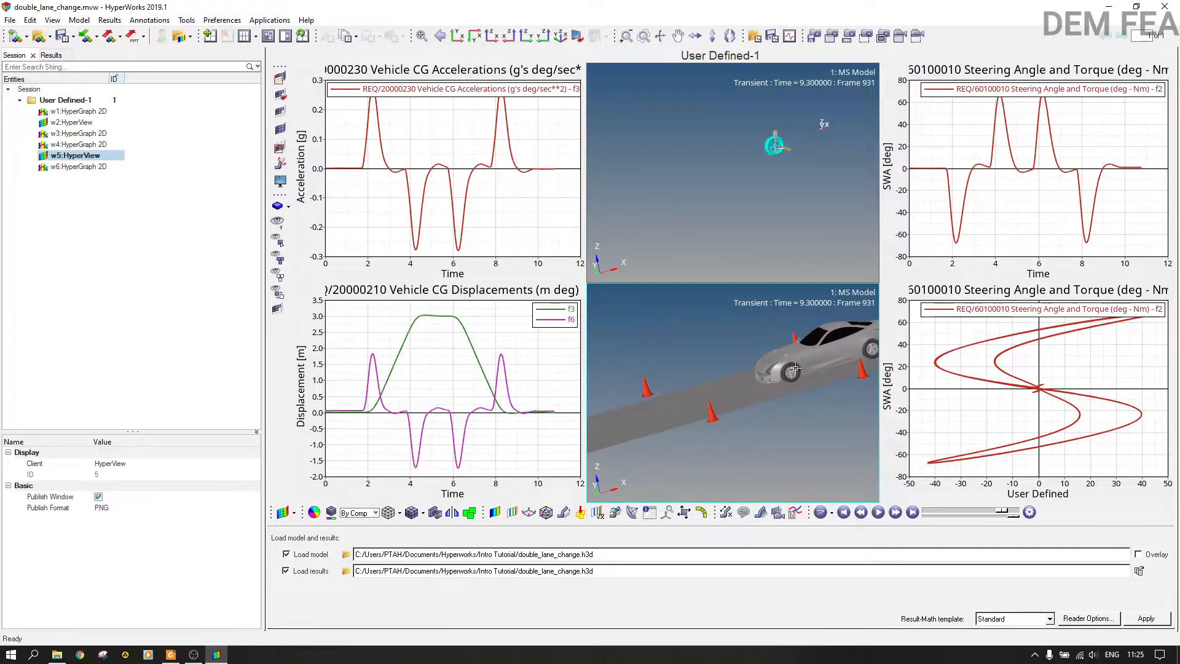
{"action": "left_click", "coordinate": [700, 45]}
{"action": "left_click", "coordinate": [700, 46]}
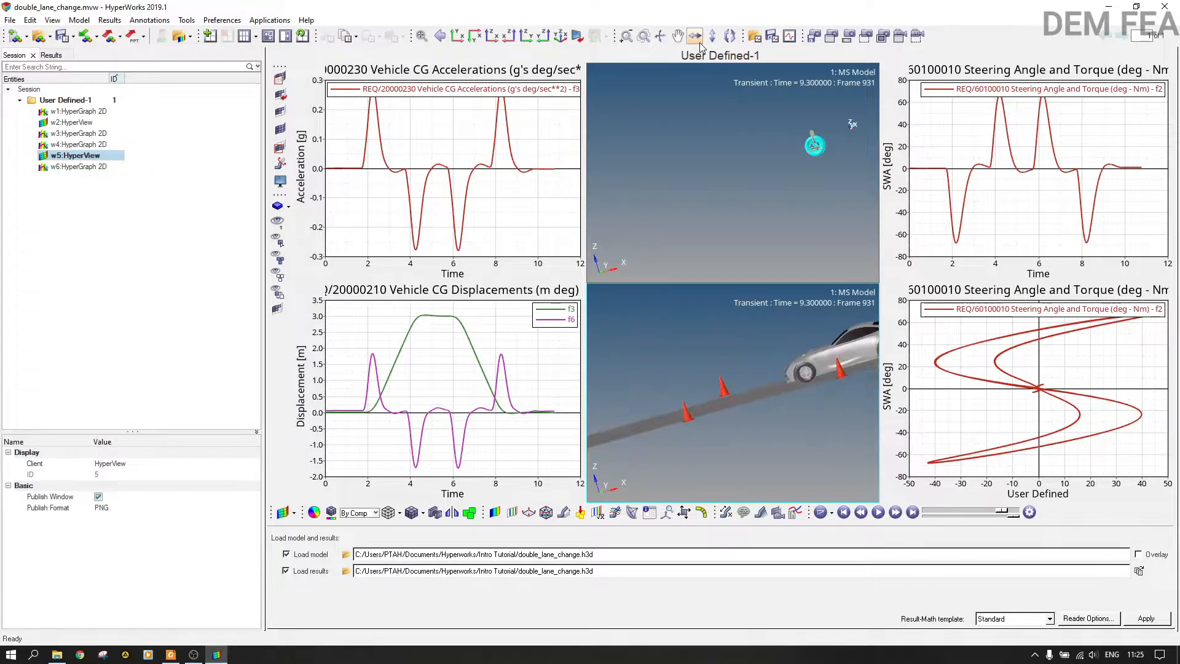
{"action": "left_click", "coordinate": [700, 45]}
{"action": "left_click", "coordinate": [700, 46]}
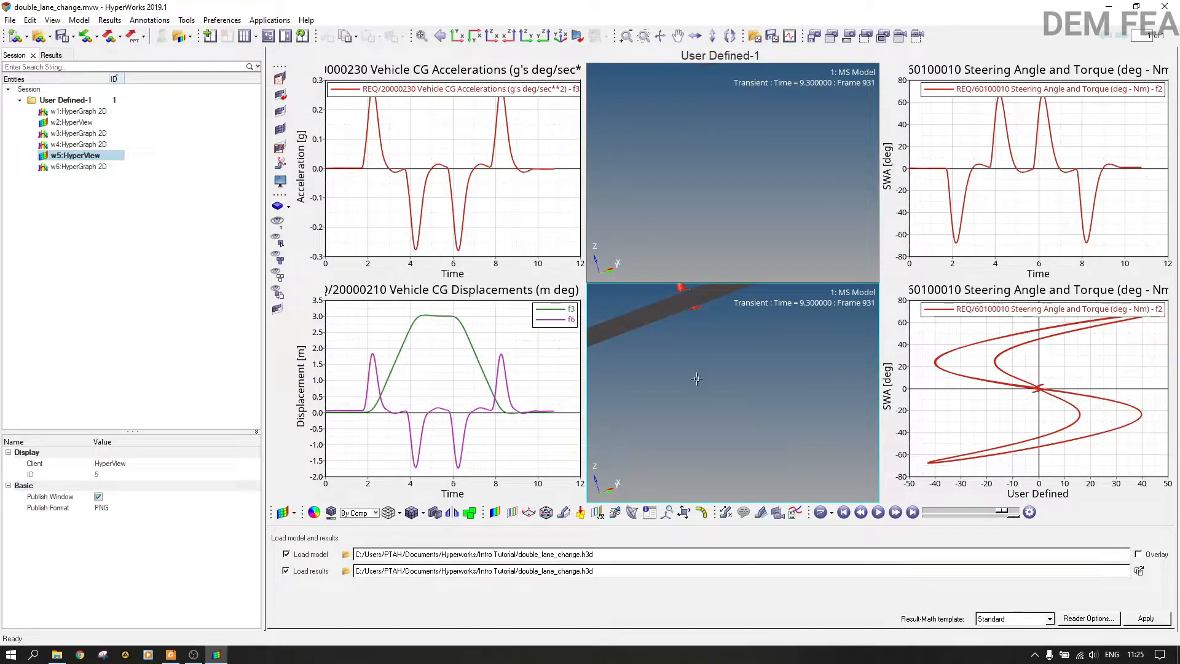
- Fit the whole road model in the car window, rotate it further horizontally, and pan the road back into view
{"action": "key", "text": "f"}
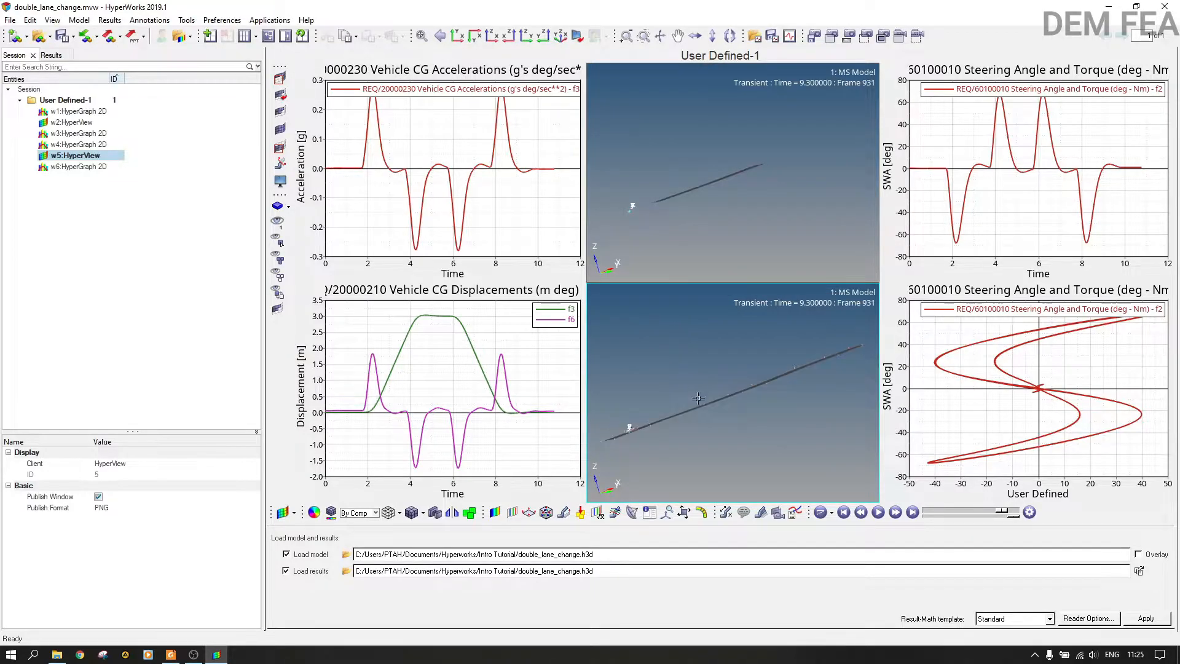
{"action": "left_click", "coordinate": [698, 40]}
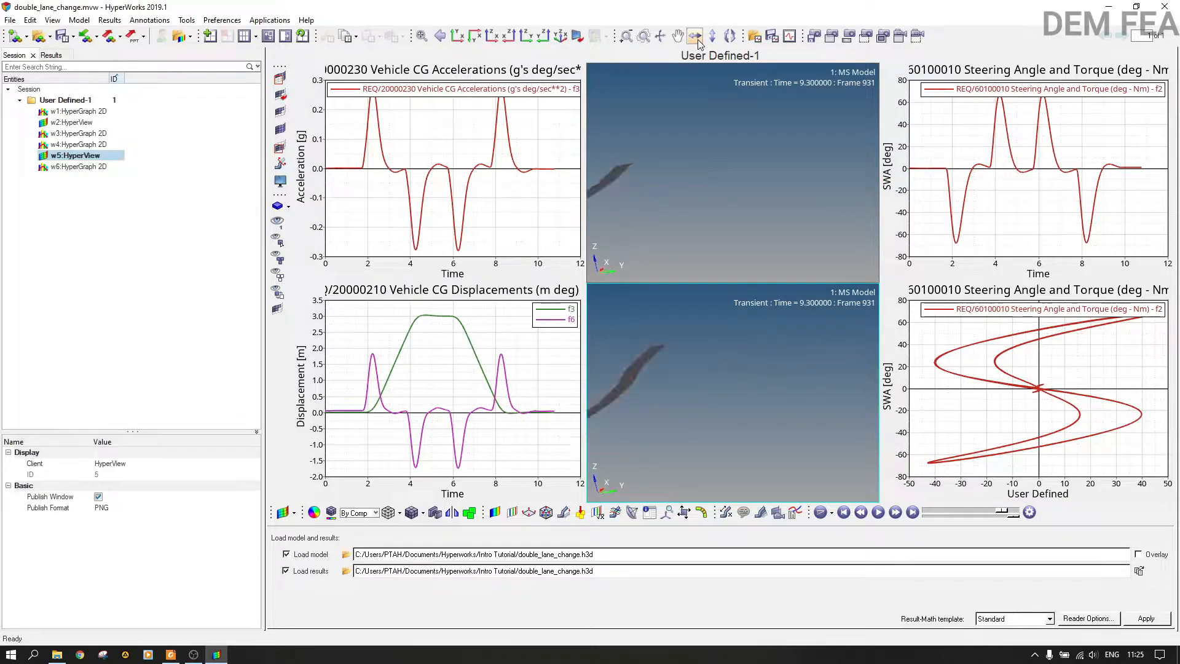
{"action": "left_click", "coordinate": [698, 40]}
{"action": "left_click", "coordinate": [677, 35]}
{"action": "left_click_drag", "start_coordinate": [672, 367], "coordinate": [749, 357]}
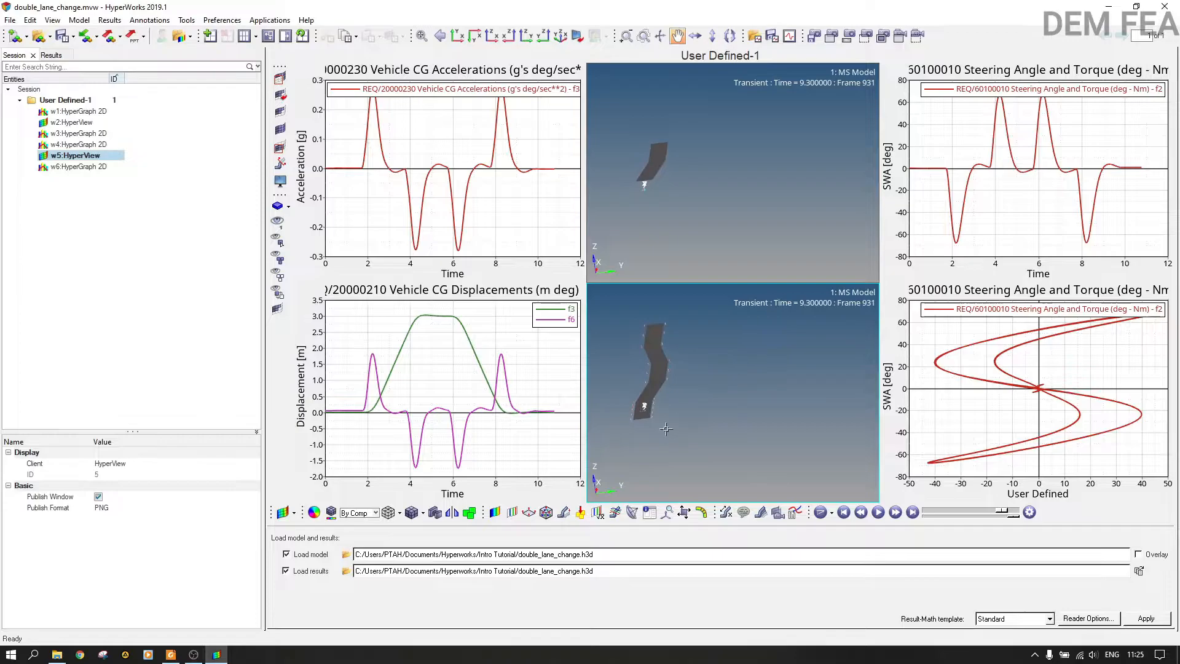
- Rotate the road model view vertically in repeated increments until the road is seen from above
{"action": "left_click", "coordinate": [711, 41]}
{"action": "left_click", "coordinate": [711, 40]}
{"action": "left_click", "coordinate": [711, 41]}
{"action": "left_click", "coordinate": [712, 41]}
{"action": "left_click", "coordinate": [720, 42]}
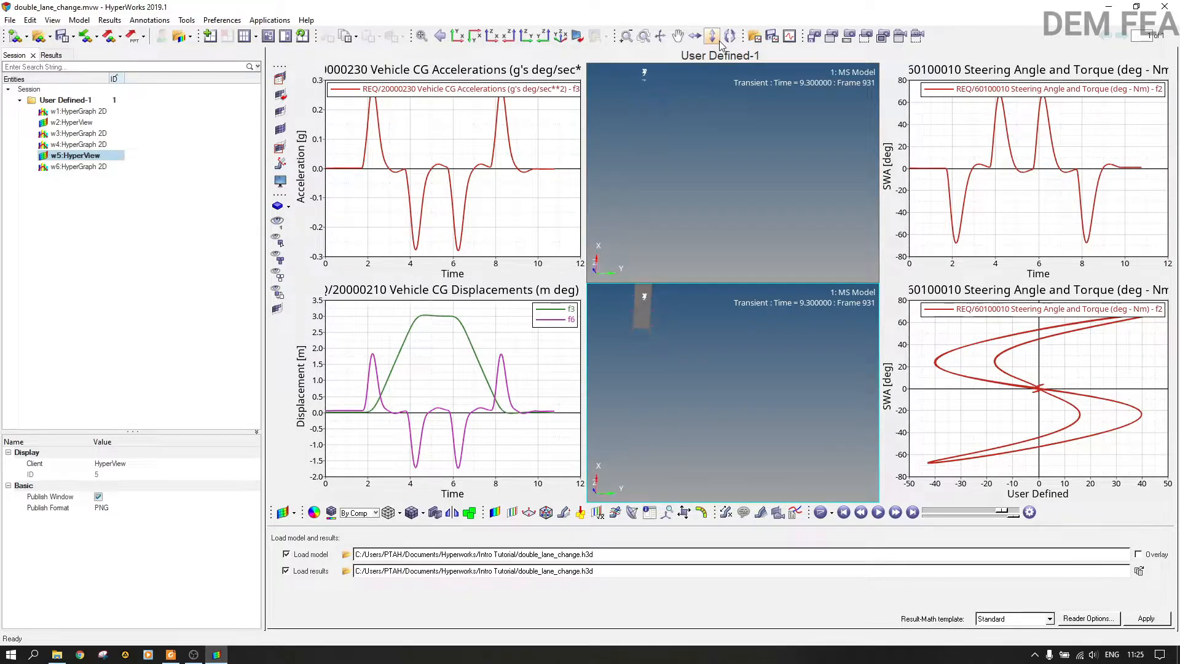
- Rotate the road model view clockwise in the screen plane in repeated increments
{"action": "left_click", "coordinate": [729, 37]}
{"action": "left_click", "coordinate": [729, 37]}
{"action": "left_click", "coordinate": [729, 36]}
{"action": "left_click", "coordinate": [729, 37]}
{"action": "left_click", "coordinate": [729, 38]}
{"action": "left_click", "coordinate": [729, 38]}
{"action": "left_click", "coordinate": [729, 38]}
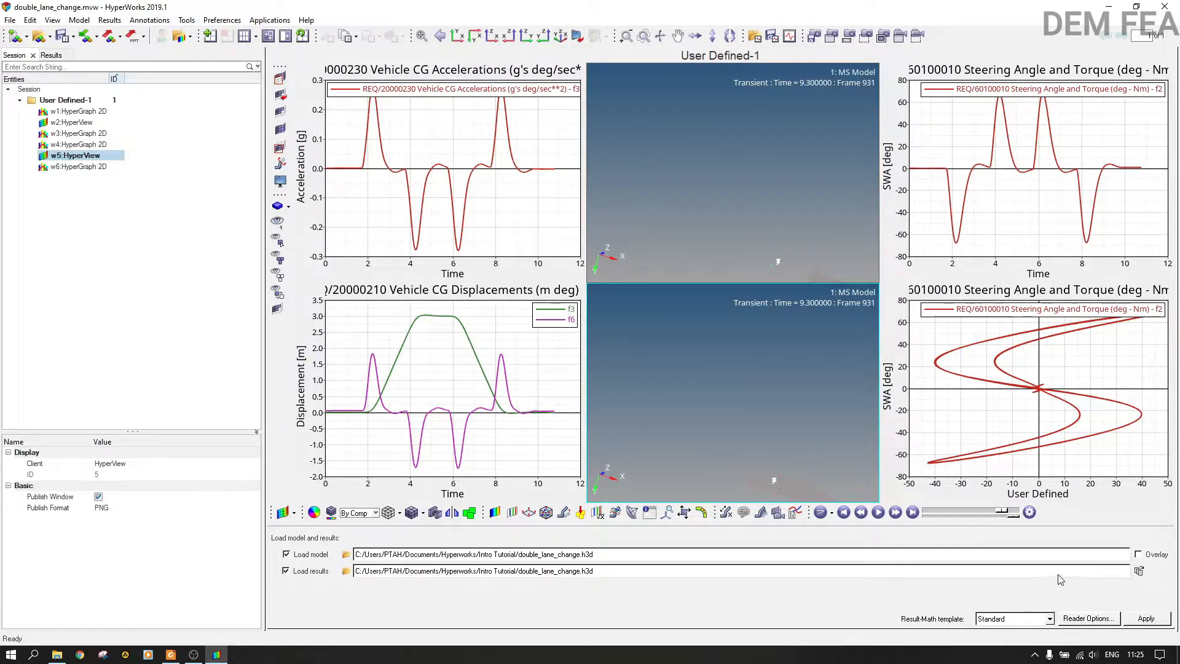
- Open the animation controls, set the current time to 1.2, and move the current time forward to about 2.59
{"action": "left_click", "coordinate": [1029, 512]}
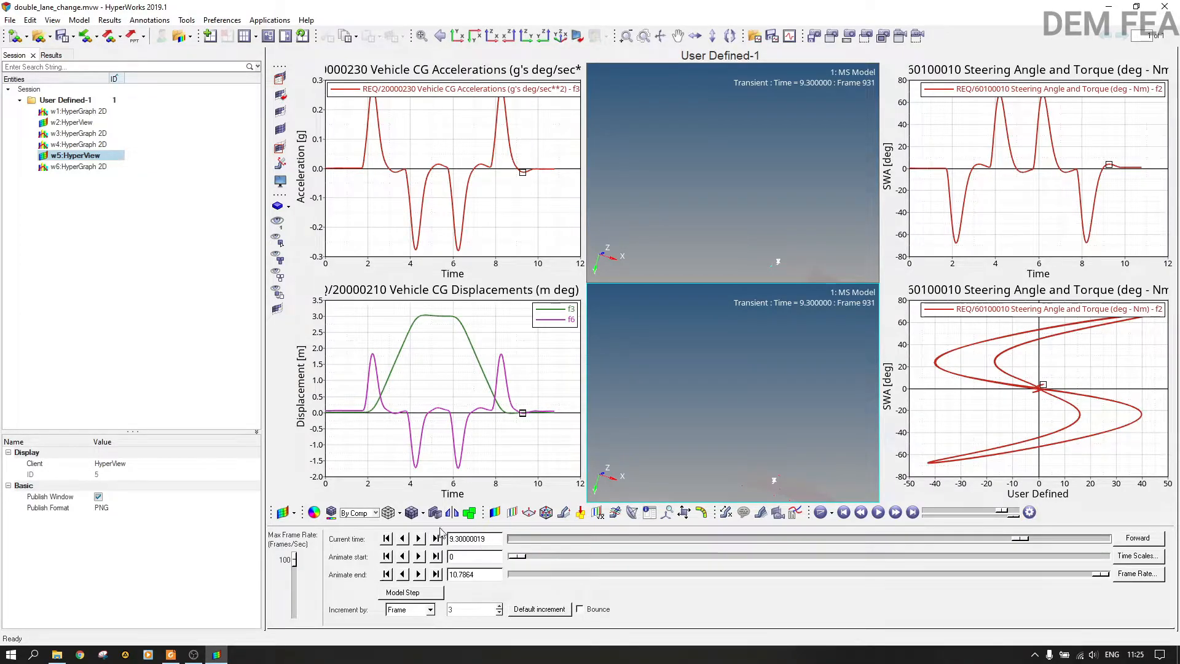
{"action": "double_click", "coordinate": [464, 539]}
{"action": "type", "text": "1.2"}
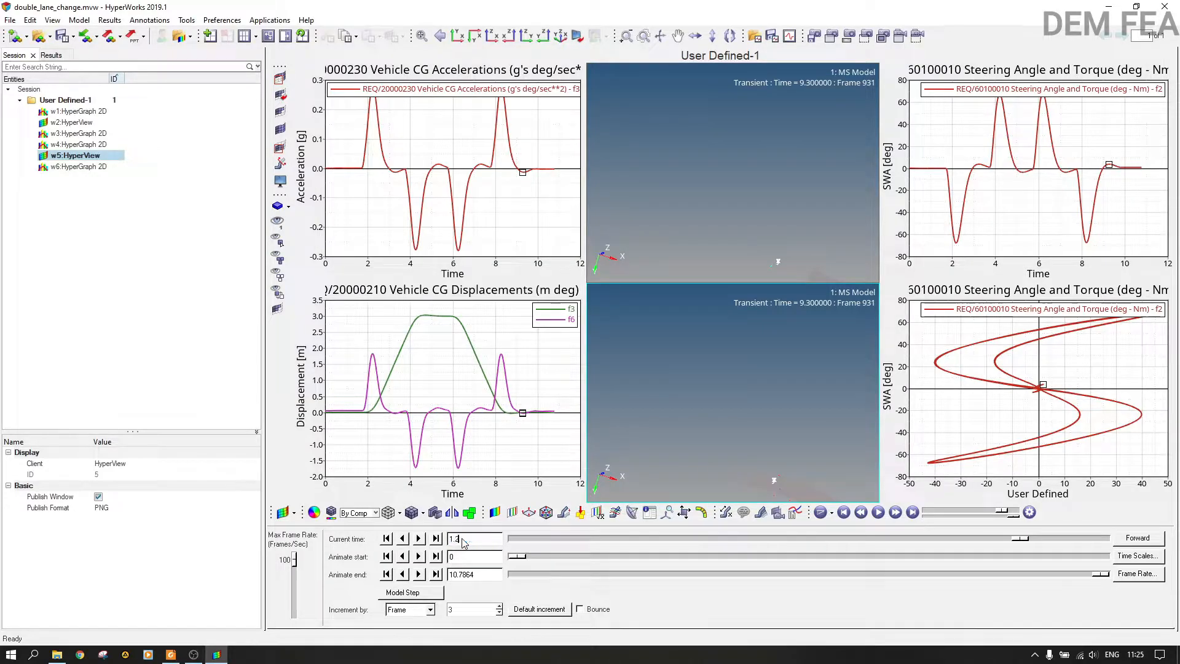
{"action": "key", "text": "Return"}
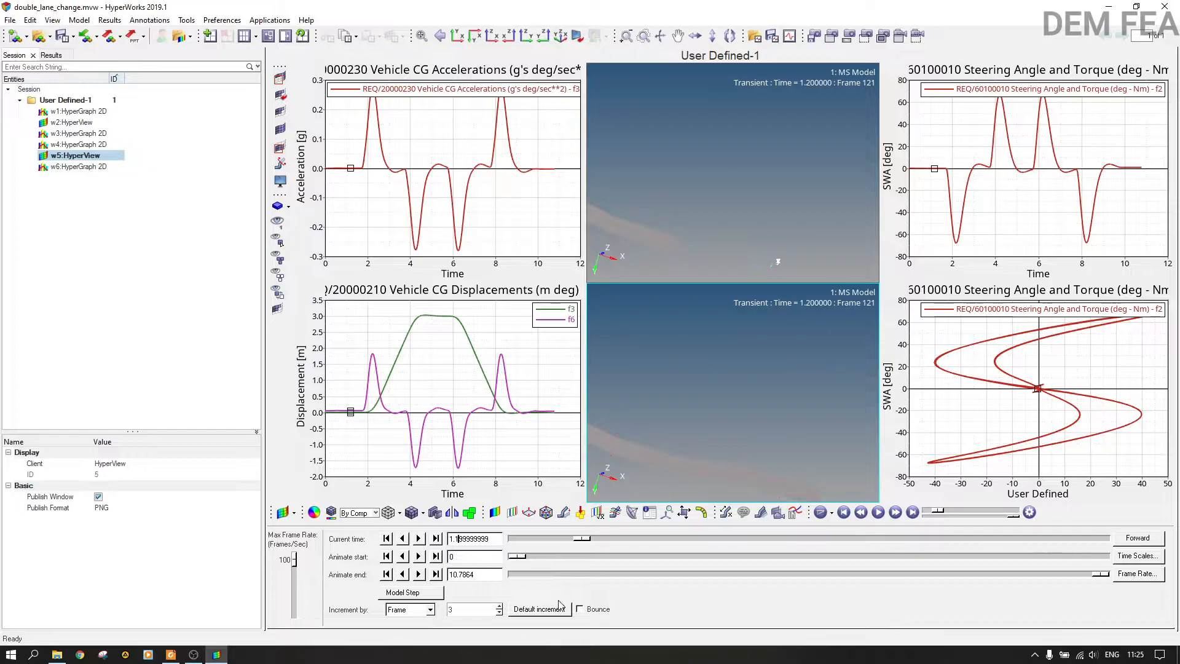
{"action": "left_click_drag", "start_coordinate": [584, 539], "coordinate": [657, 543]}
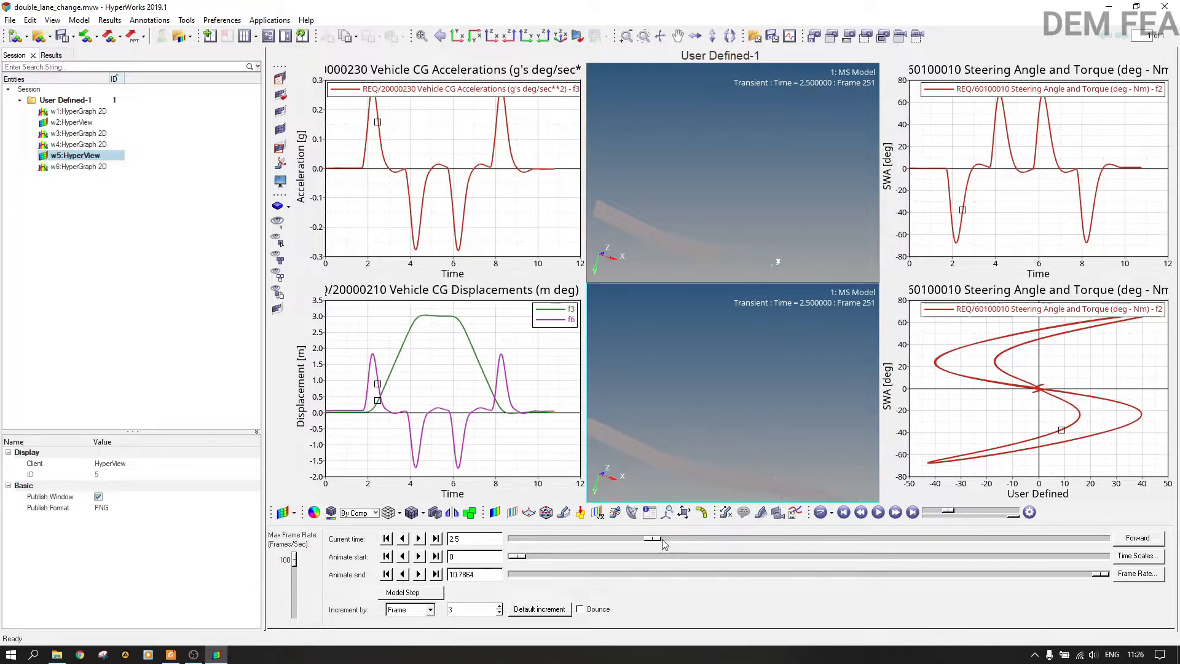
{"action": "left_click_drag", "start_coordinate": [655, 541], "coordinate": [660, 543]}
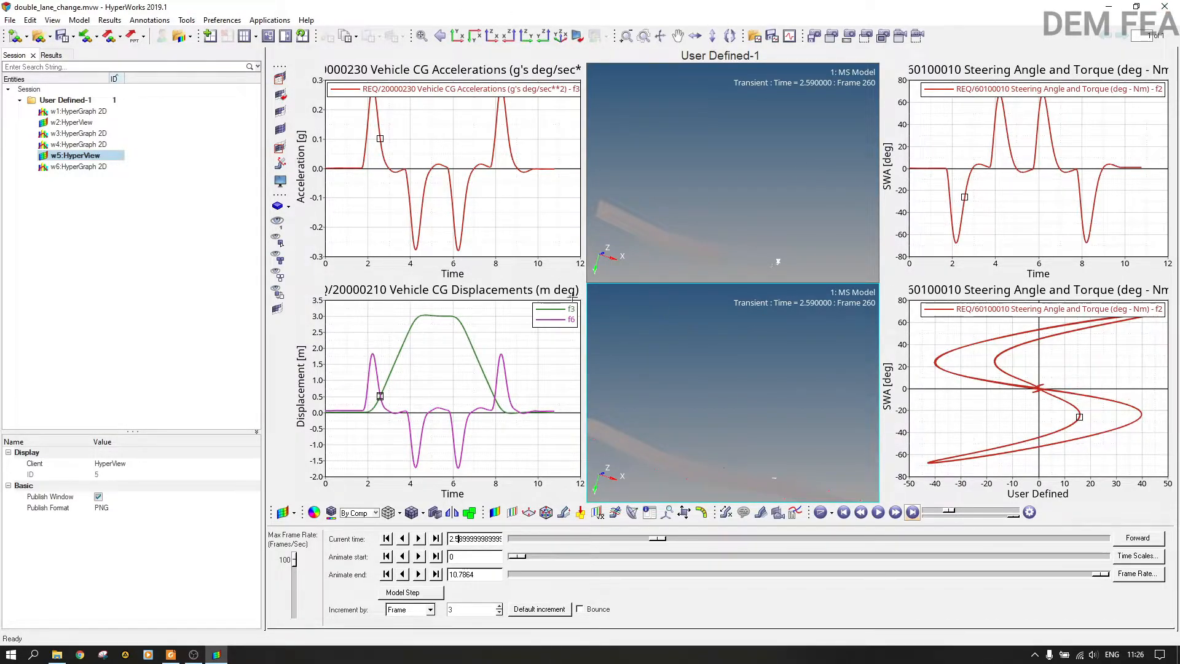
- Switch the page to a single window, and change it to one wide window above two smaller ones
{"action": "left_click", "coordinate": [255, 37]}
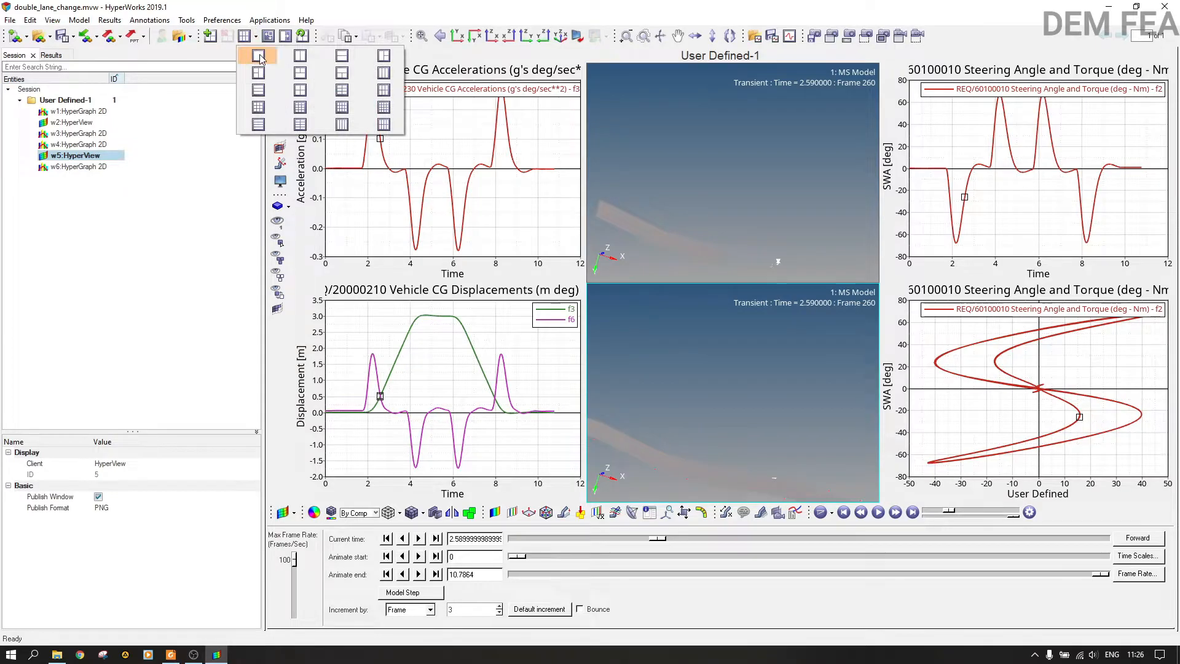
{"action": "left_click", "coordinate": [258, 56]}
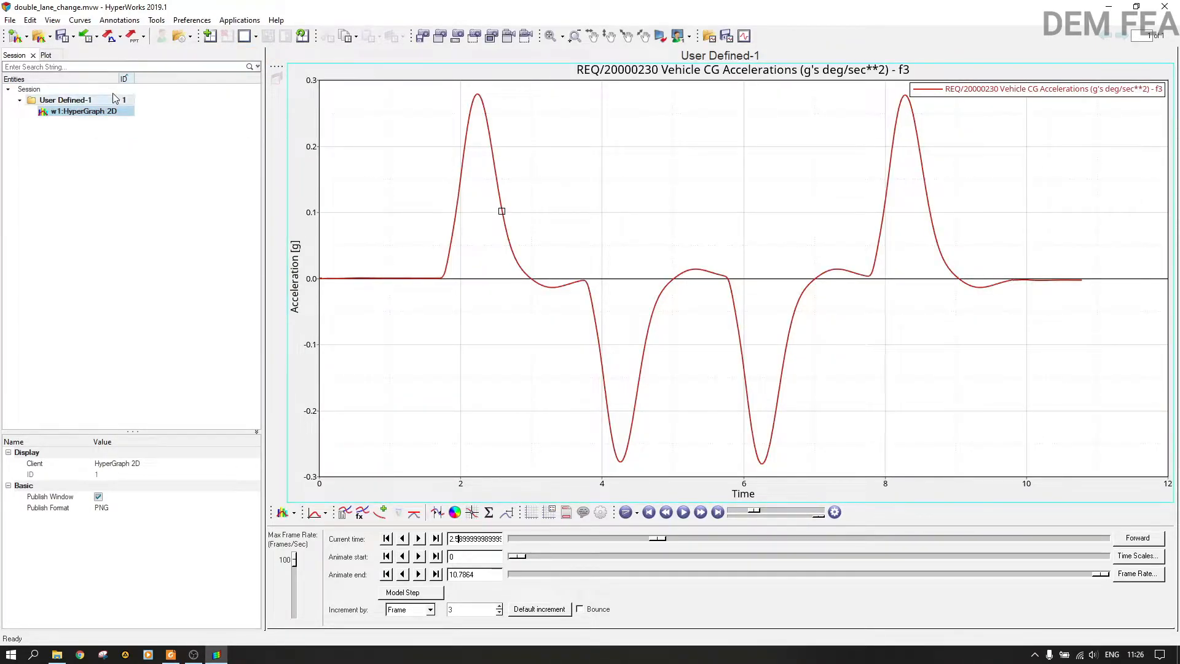
{"action": "left_click", "coordinate": [255, 37]}
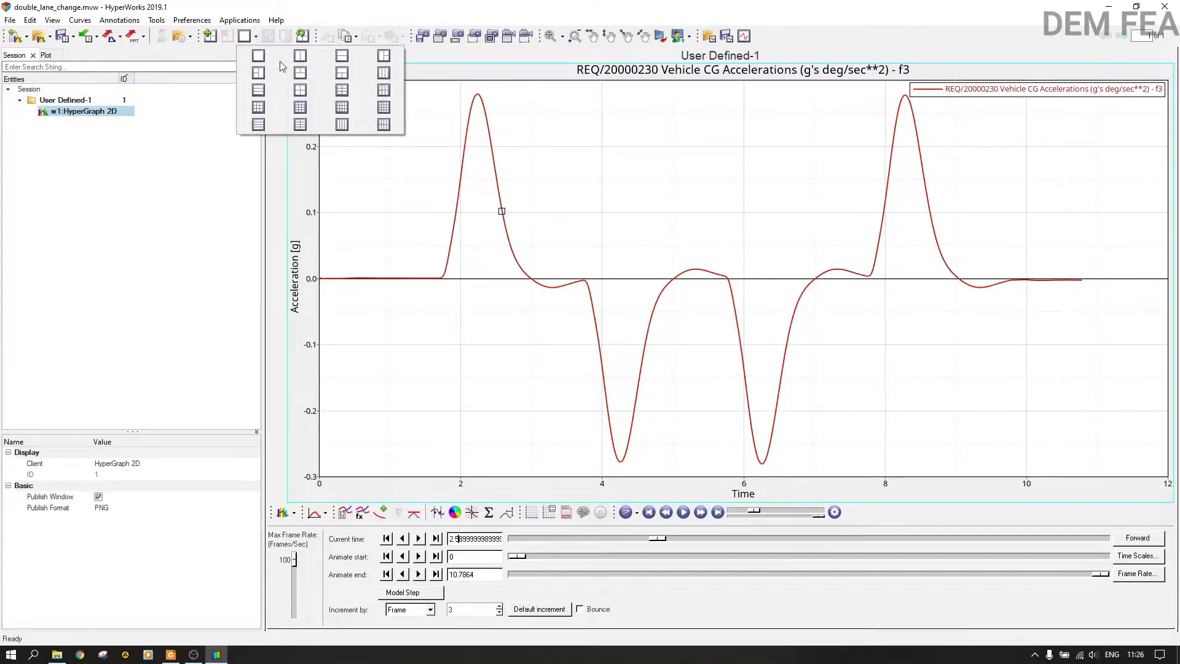
{"action": "left_click", "coordinate": [341, 79]}
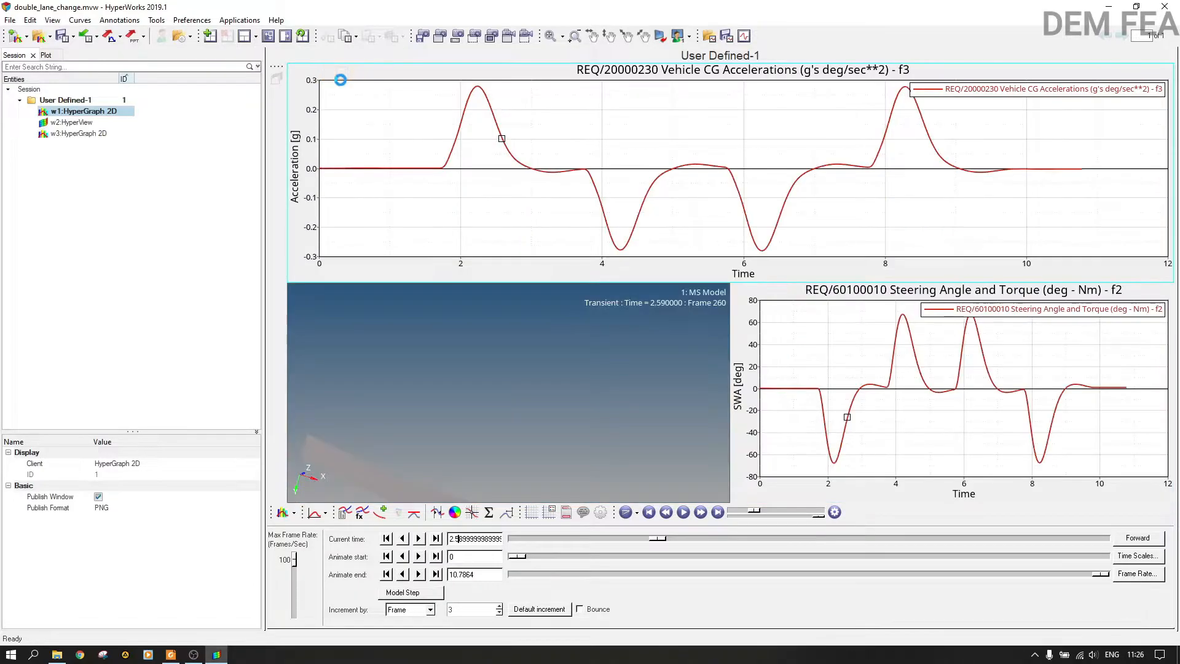
- Change the page to a nine-window grid of three rows by three columns and activate each empty graph window
{"action": "left_click", "coordinate": [256, 36]}
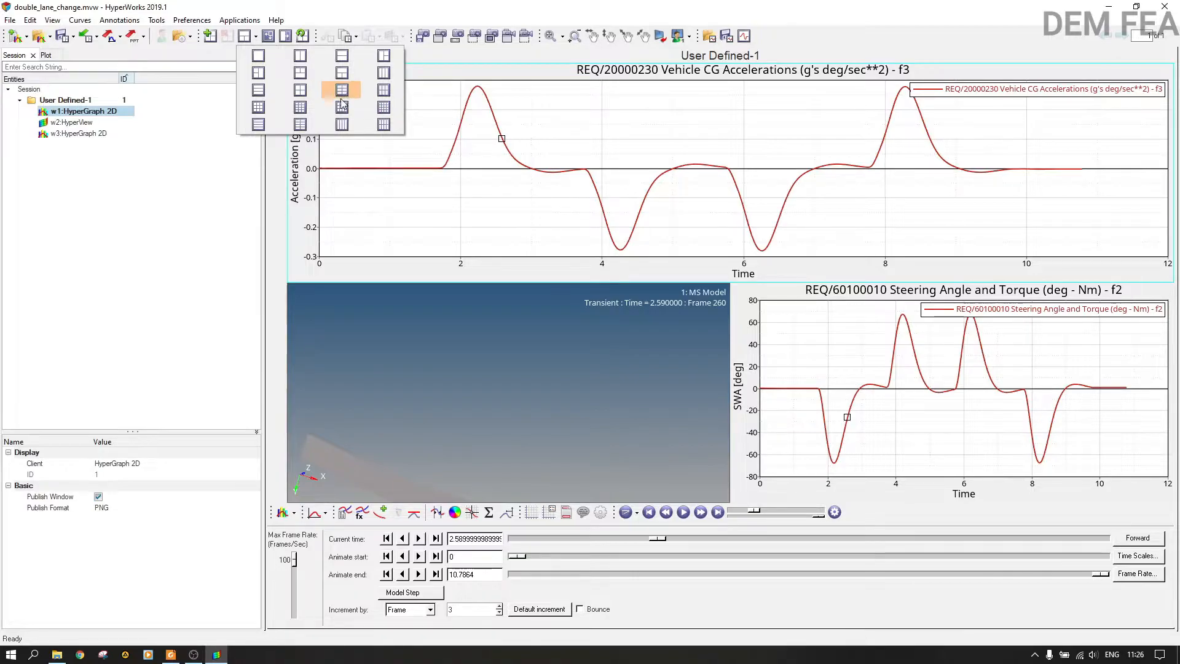
{"action": "left_click", "coordinate": [258, 108]}
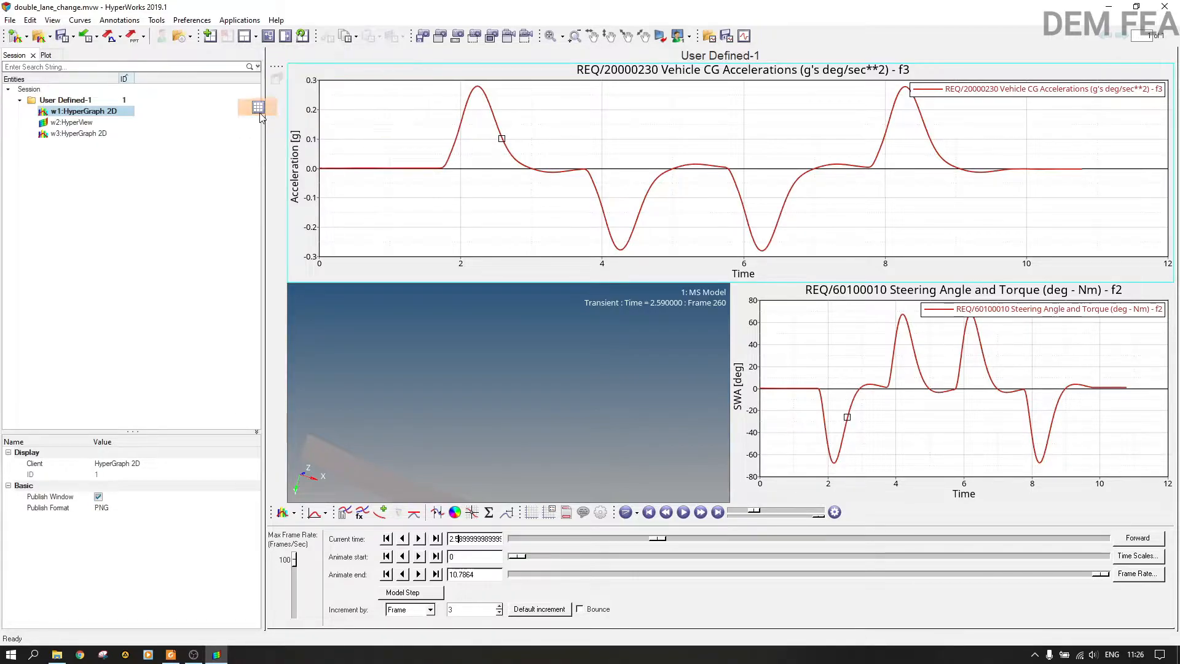
{"action": "left_click", "coordinate": [462, 408]}
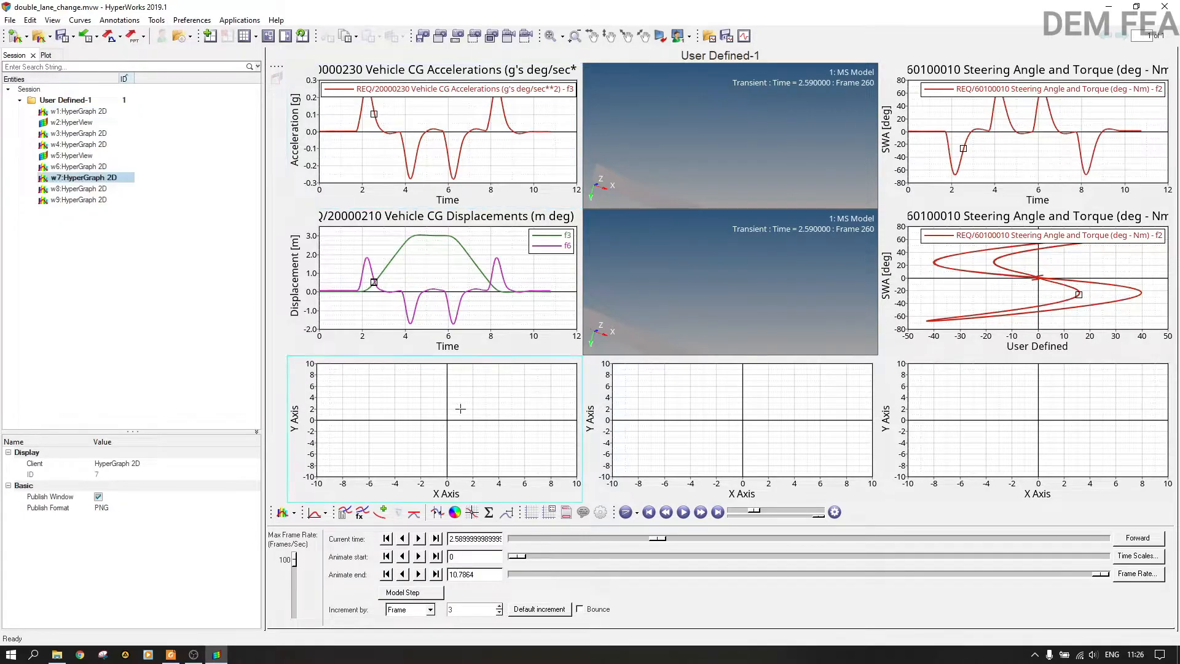
{"action": "left_click", "coordinate": [663, 408]}
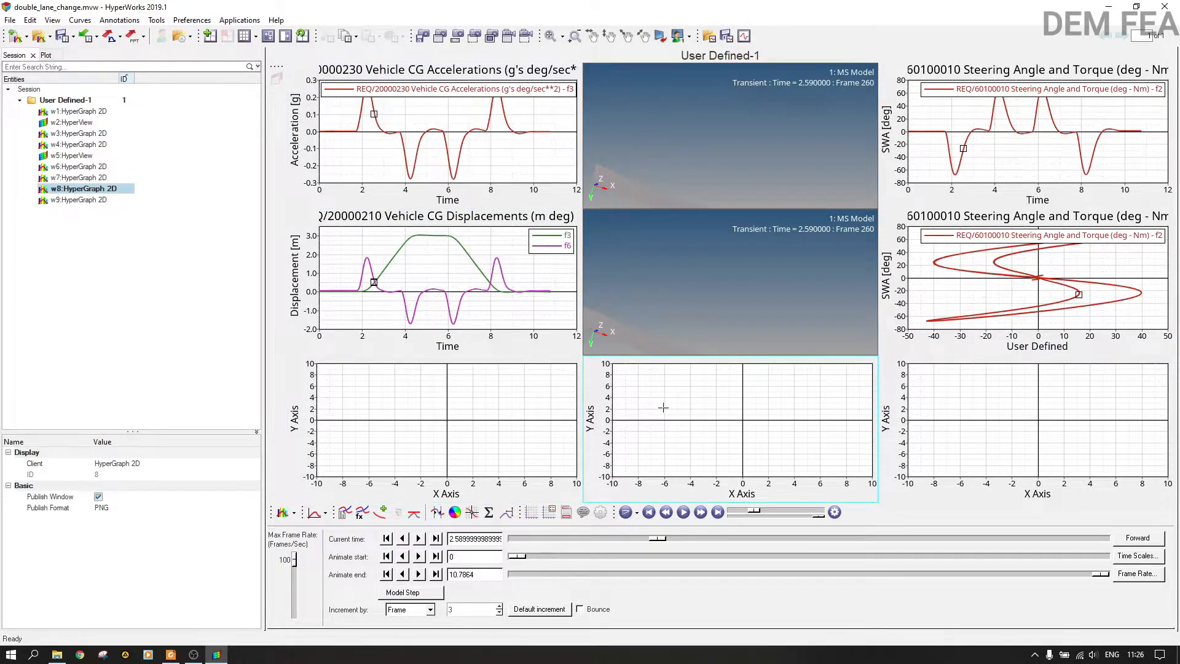
{"action": "left_click", "coordinate": [1006, 399]}
{"action": "left_click", "coordinate": [656, 409]}
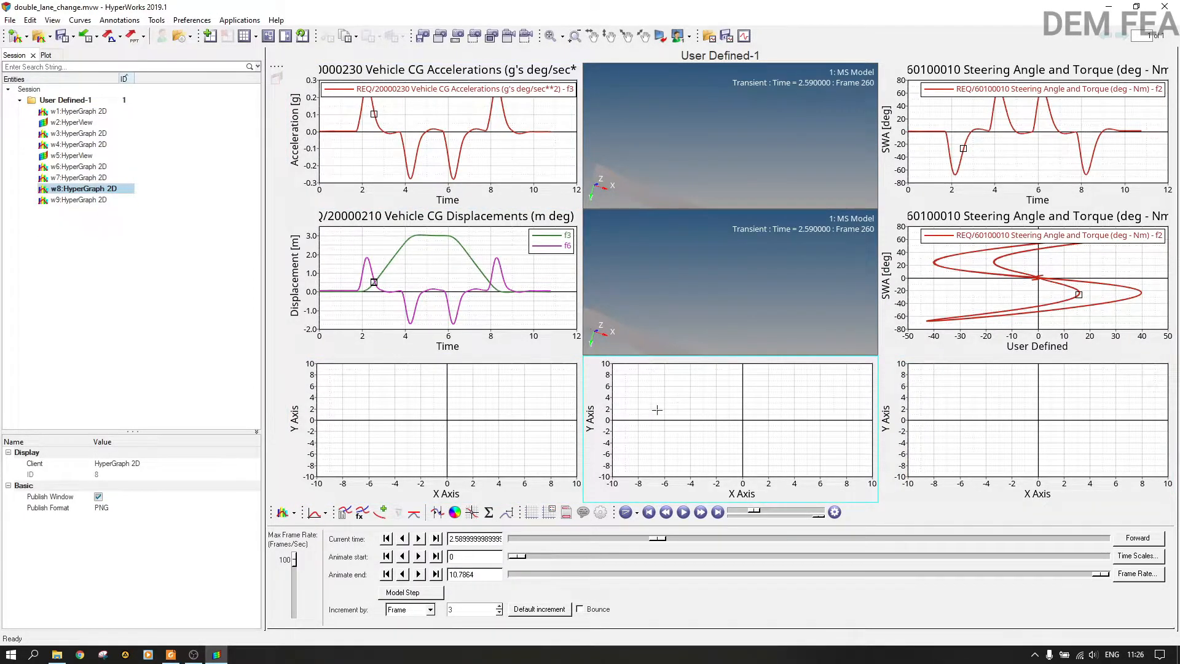
{"action": "left_click", "coordinate": [471, 408]}
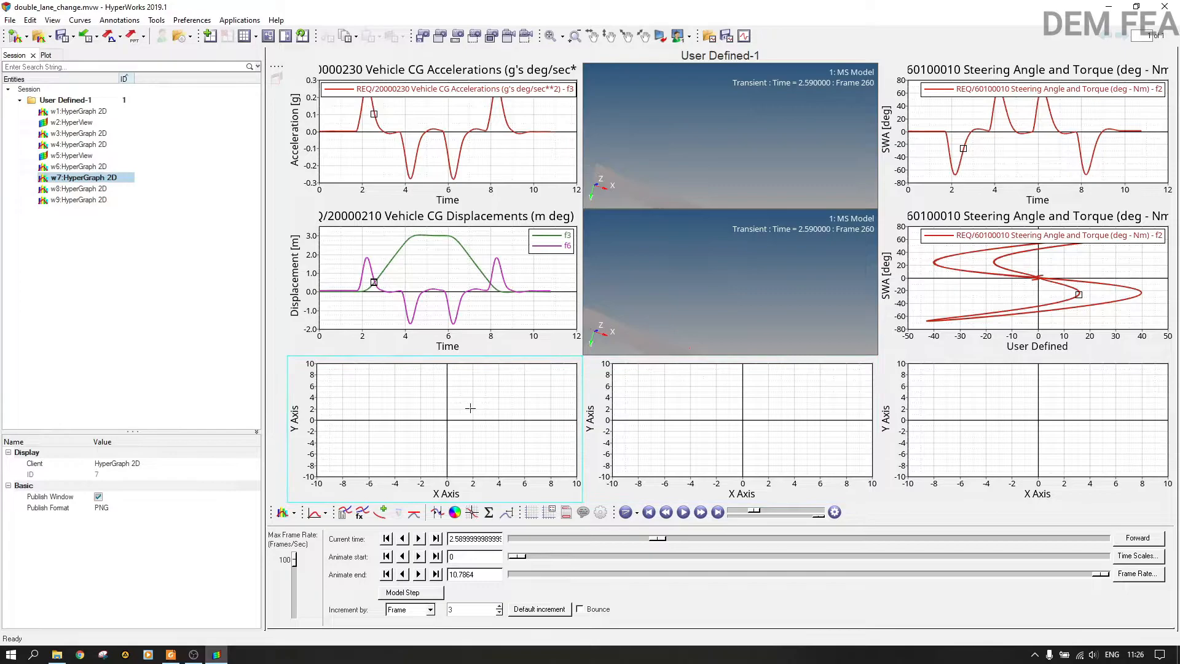
- Arrange the page as two rows of three windows, and change it to three rows of two windows
{"action": "left_click", "coordinate": [256, 36]}
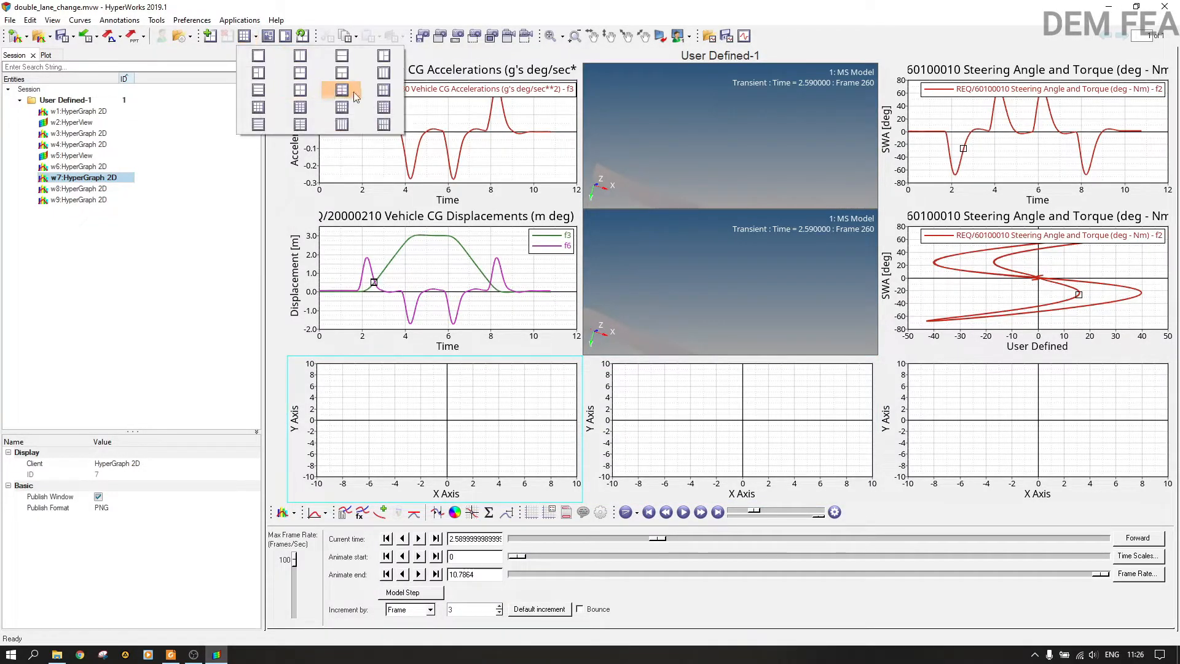
{"action": "left_click", "coordinate": [385, 96]}
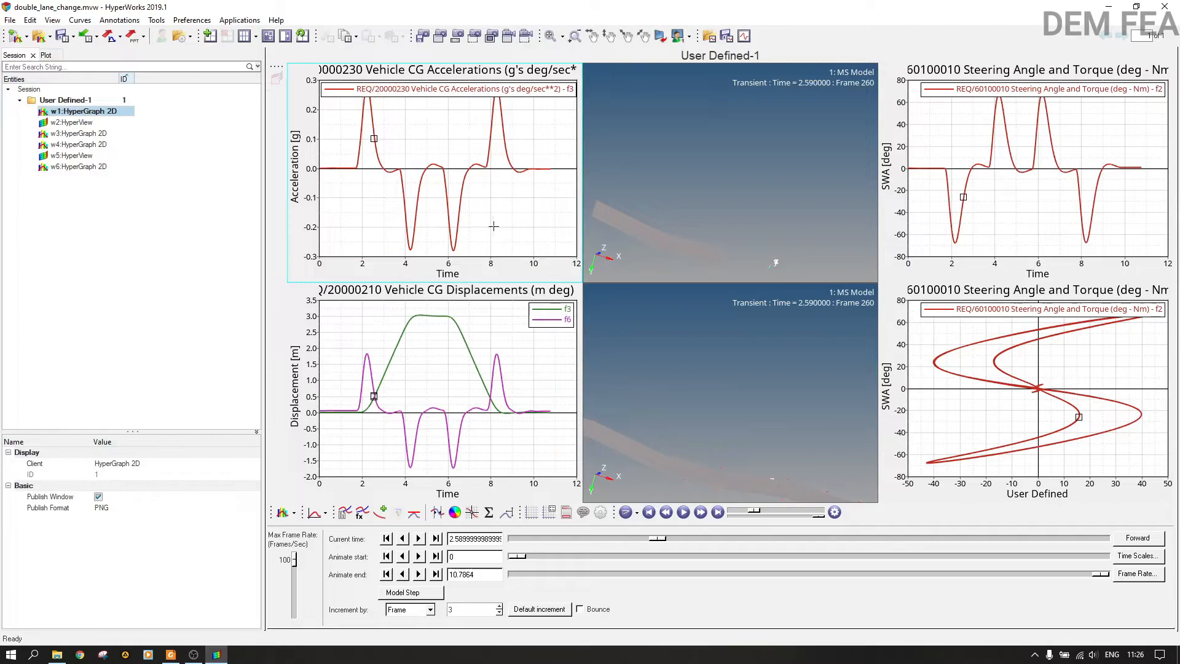
{"action": "left_click", "coordinate": [256, 37]}
{"action": "left_click", "coordinate": [357, 93]}
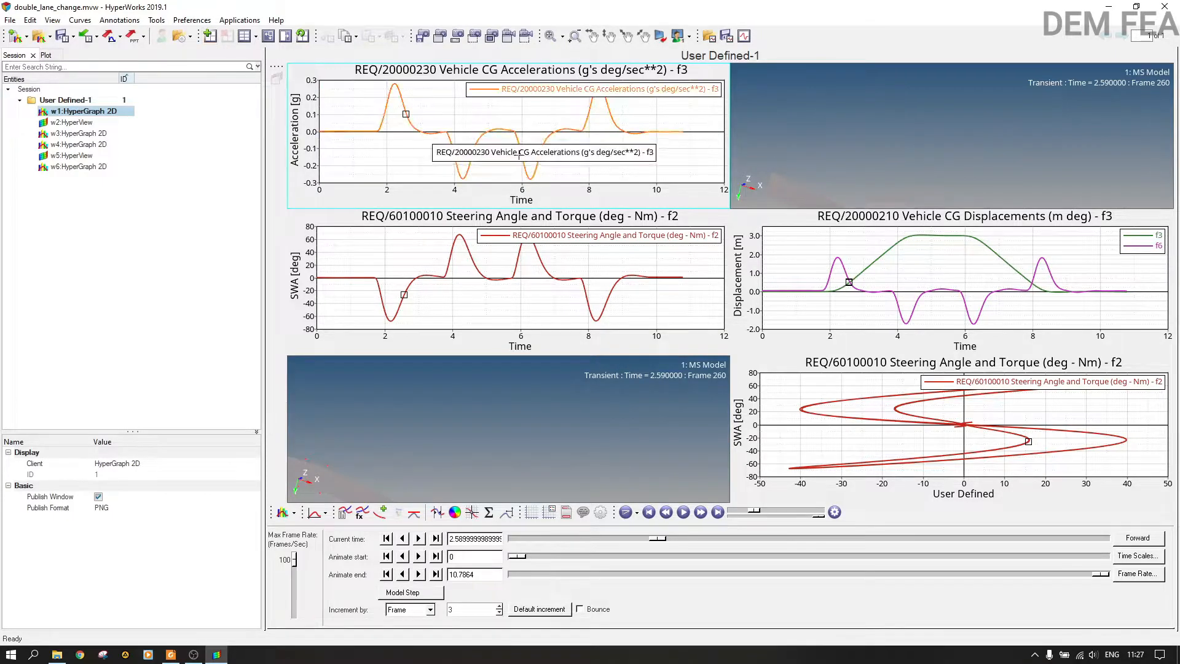
- Arrange the page as two rows of three windows, and swap the vehicle CG accelerations graph with the displacements graph below it
{"action": "left_click", "coordinate": [256, 36]}
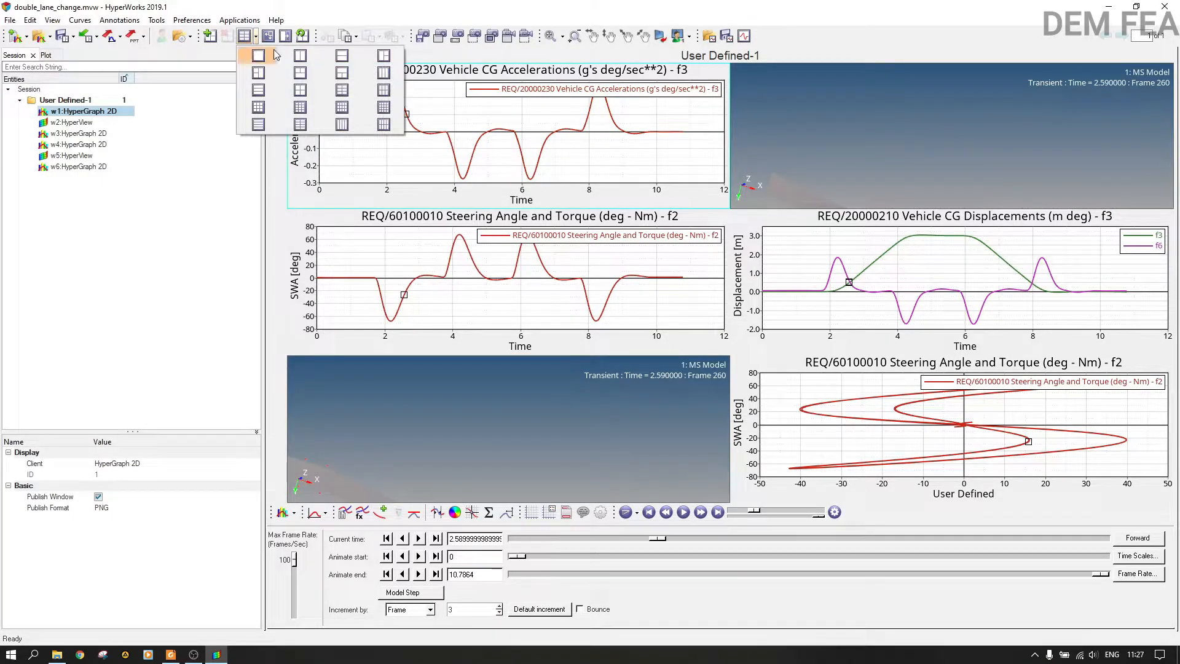
{"action": "left_click", "coordinate": [383, 91]}
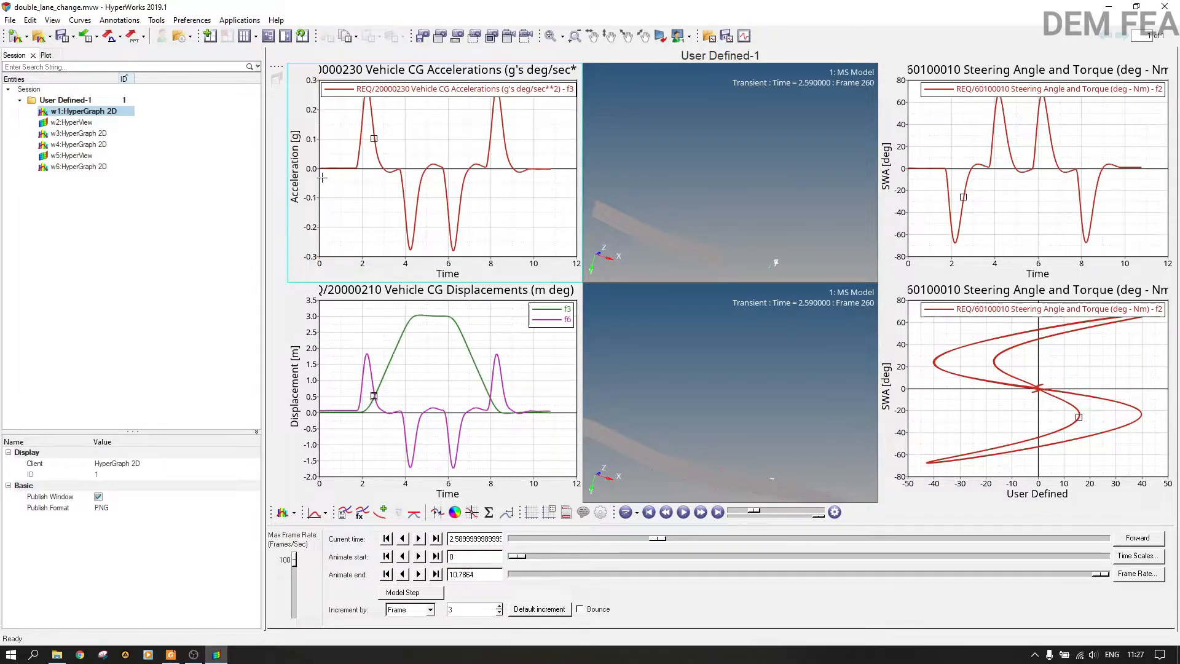
{"action": "left_click", "coordinate": [292, 37]}
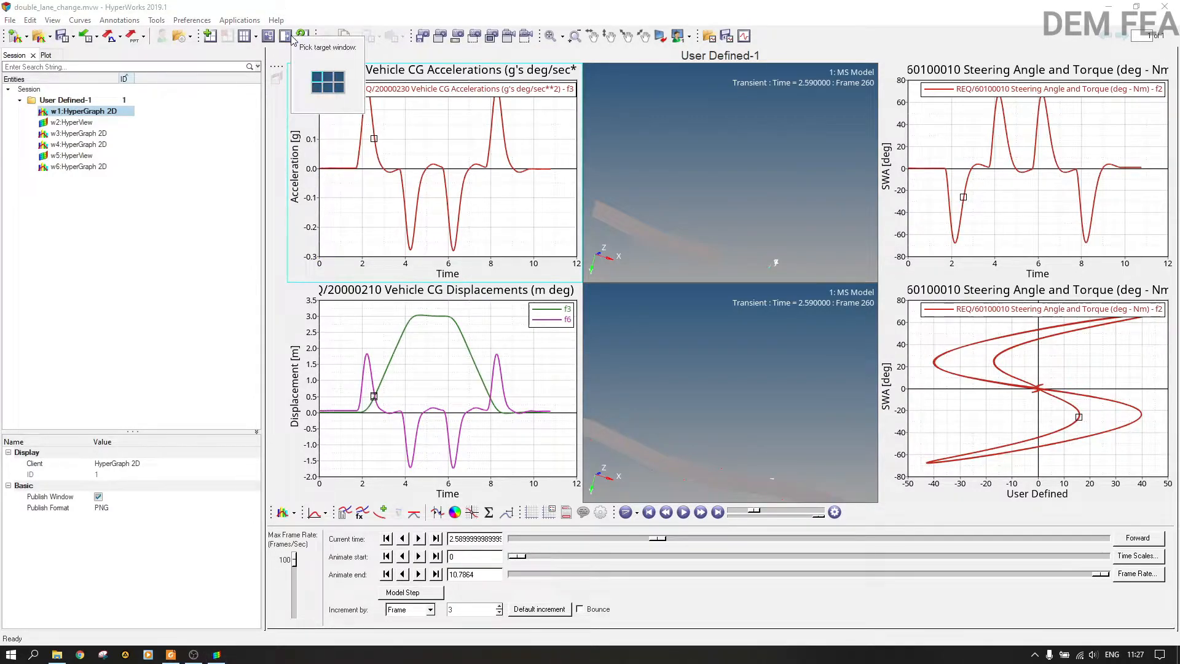
{"action": "left_click", "coordinate": [317, 88]}
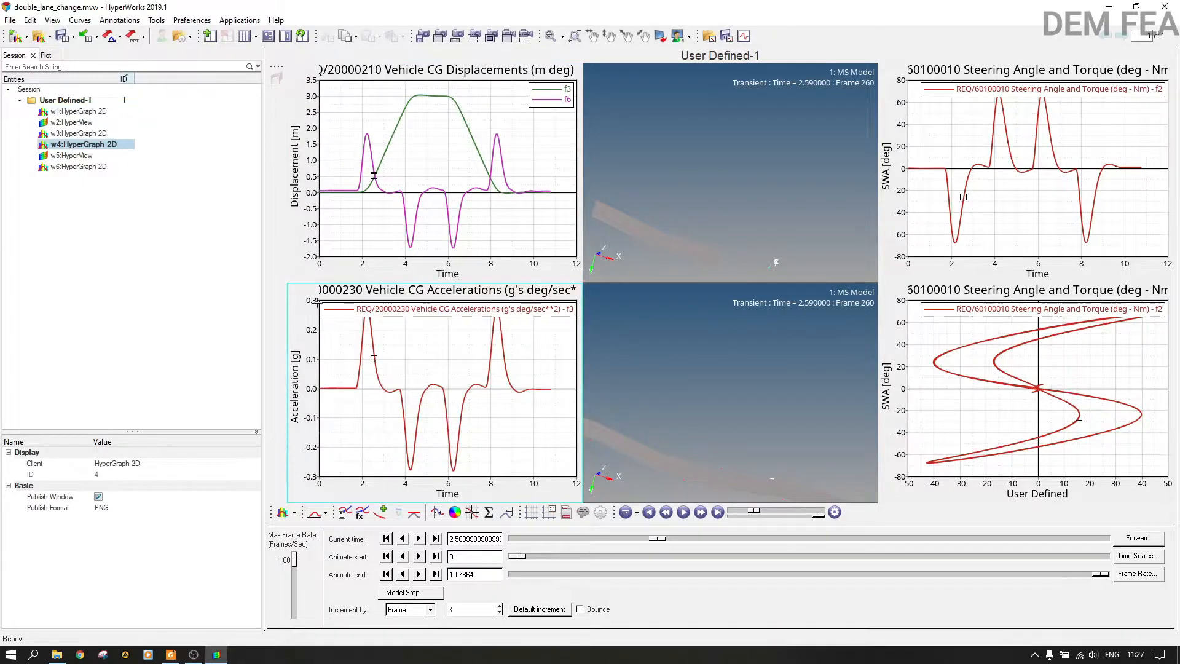
- Swap the model window in the second row with the steering angle and torque graph beside it
{"action": "left_click", "coordinate": [675, 314]}
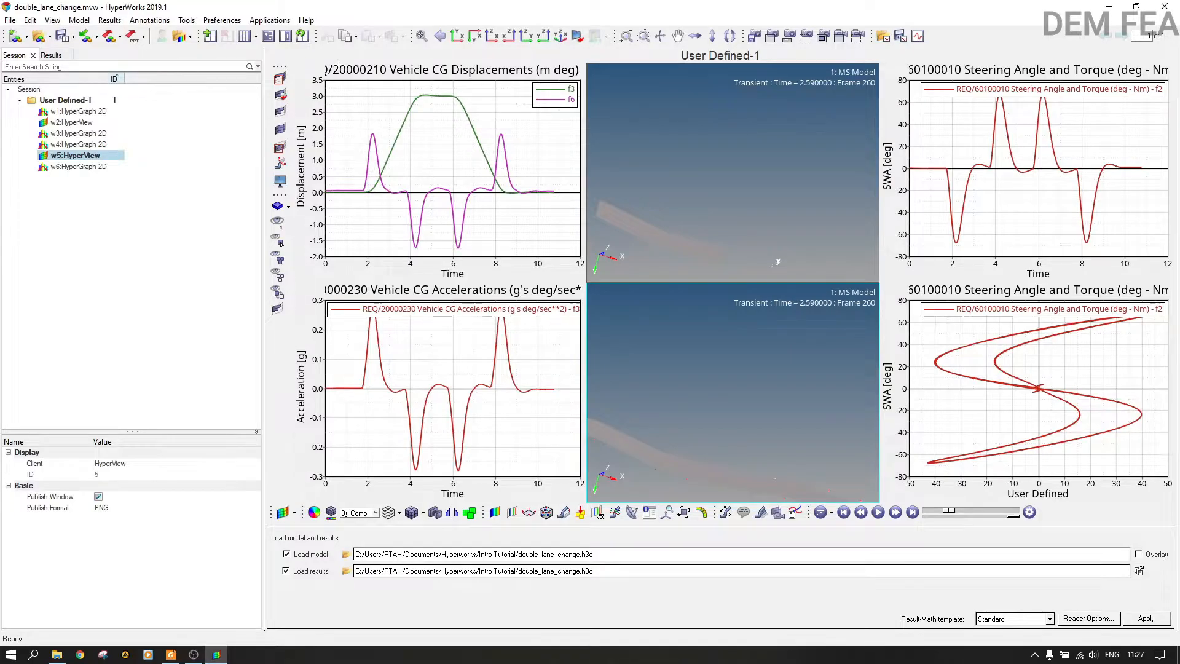
{"action": "left_click", "coordinate": [285, 36]}
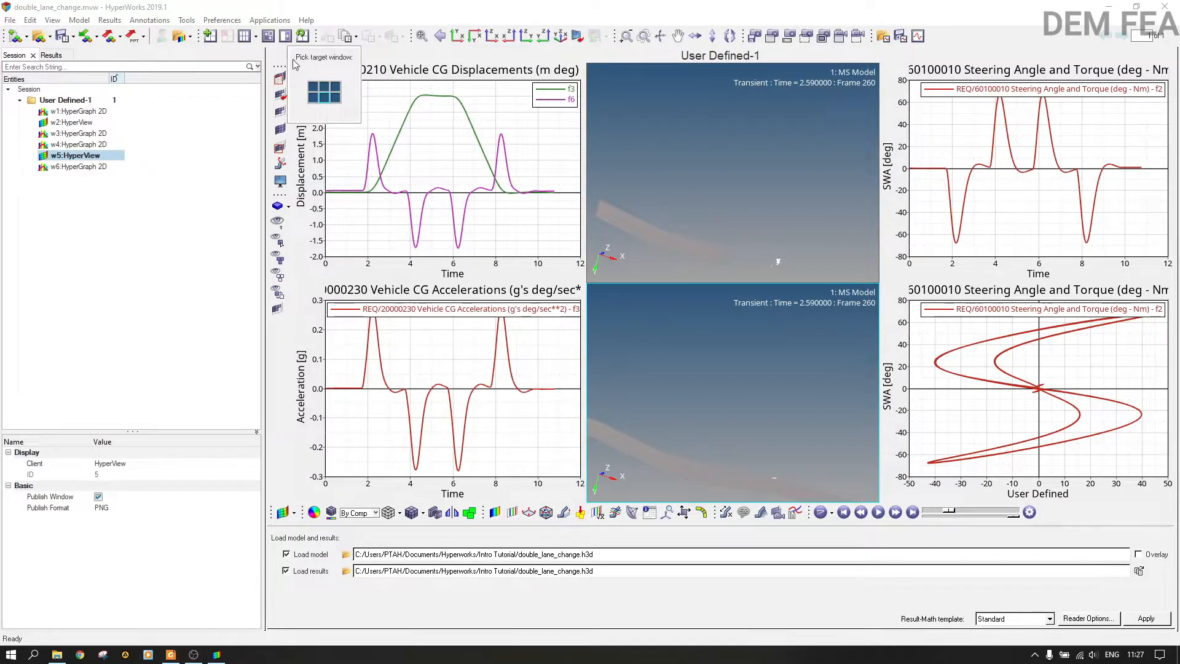
{"action": "left_click", "coordinate": [340, 100]}
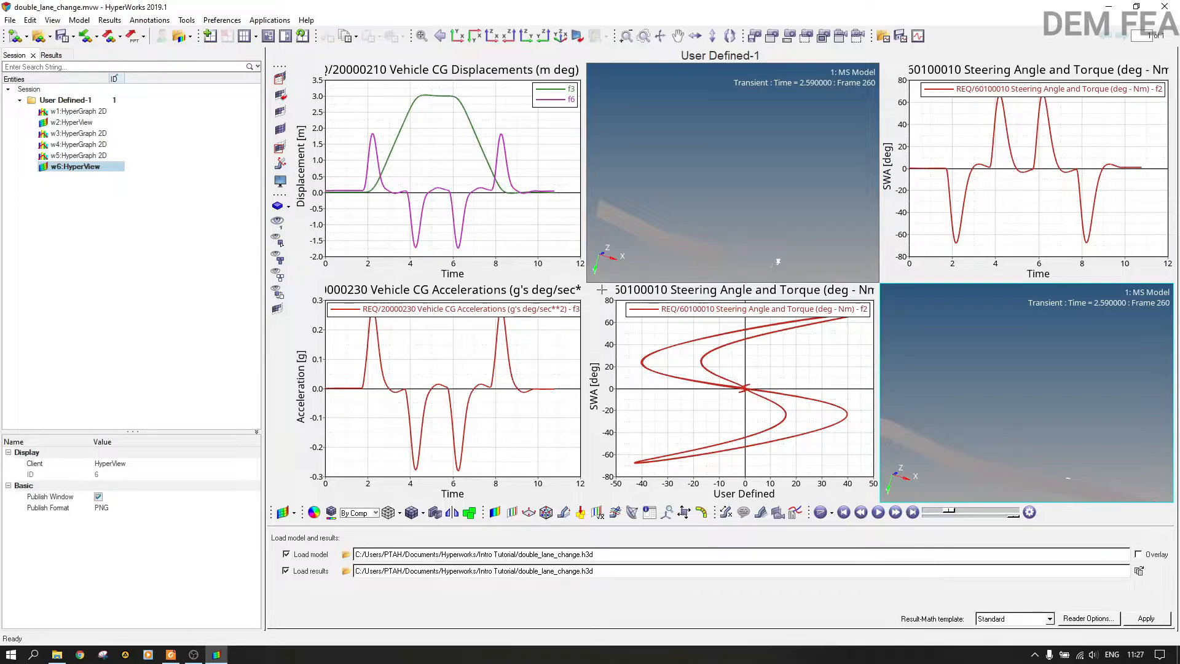
- Add a new page to the session and set its window's application to MotionView
{"action": "left_click", "coordinate": [209, 36]}
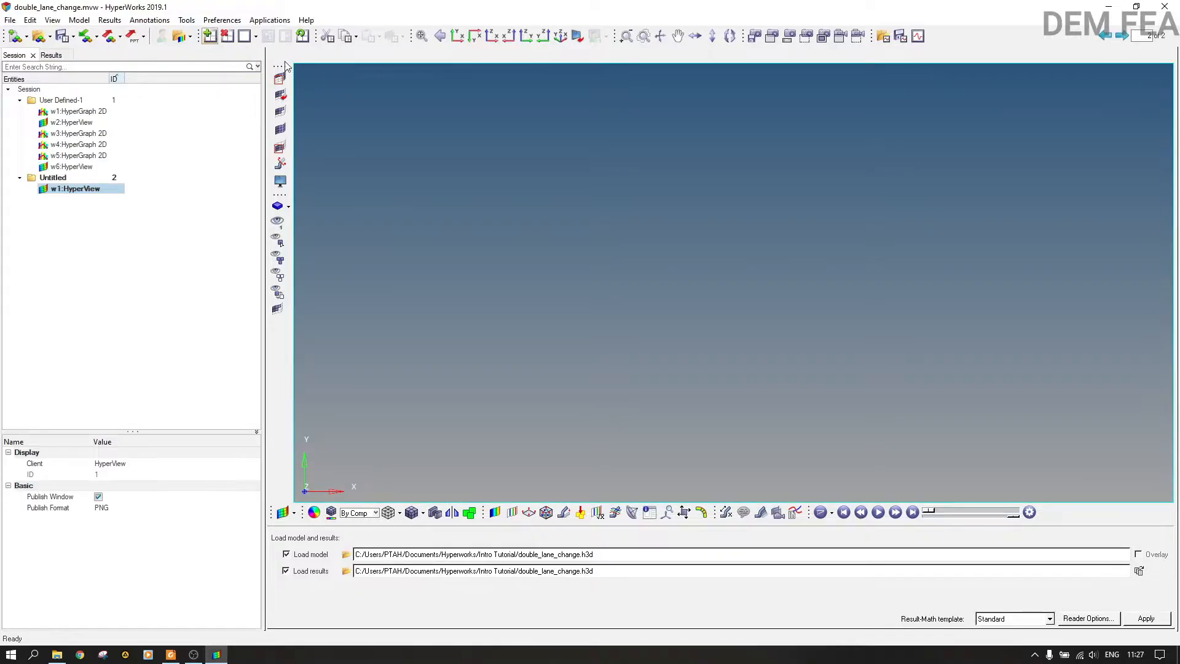
{"action": "left_click", "coordinate": [294, 514]}
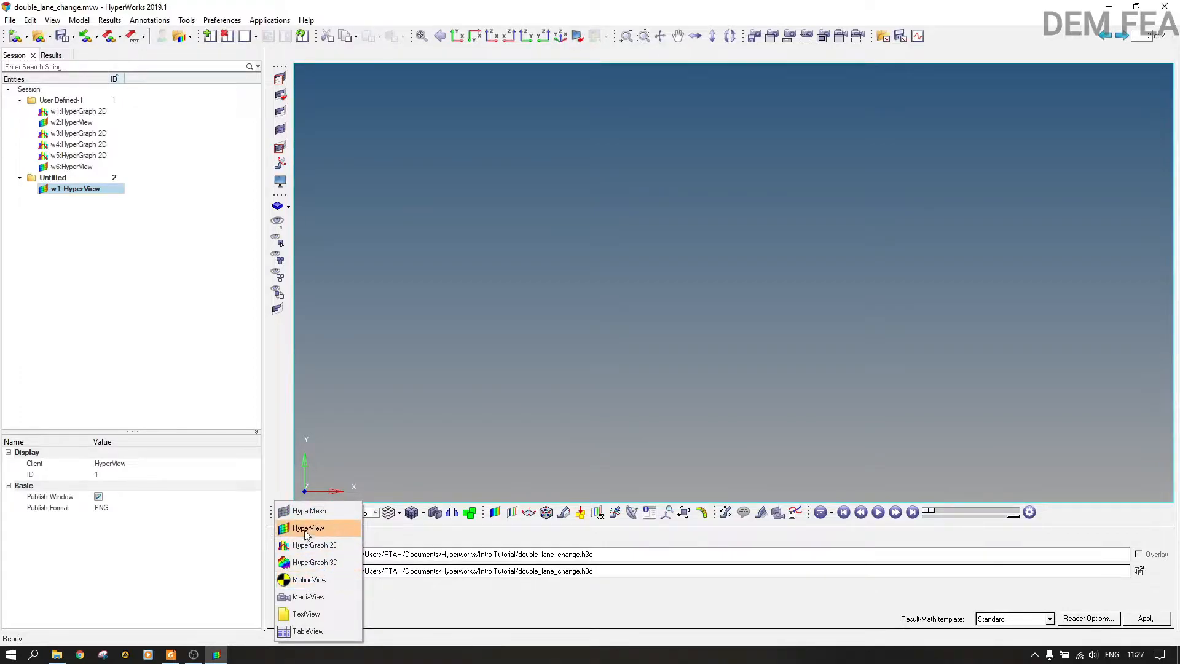
{"action": "left_click", "coordinate": [303, 583]}
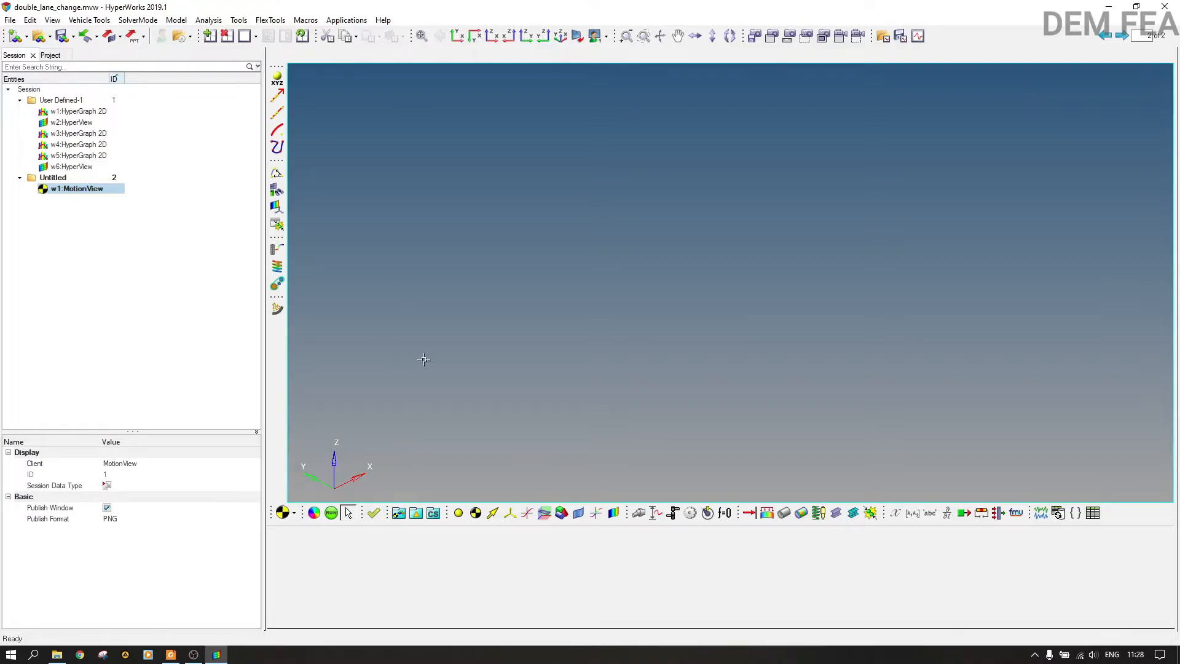
- Open the model file SingleCylinderEngine_model from the Intro Tutorial folder inside Documents\Hyperworks
{"action": "left_click", "coordinate": [14, 20]}
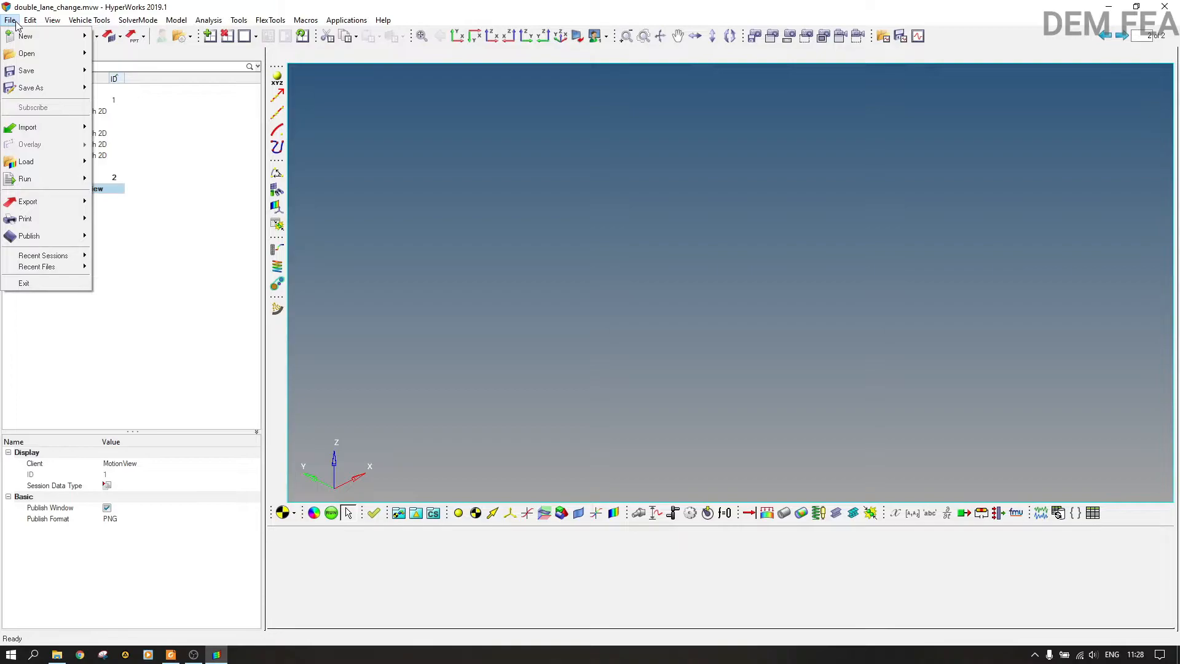
{"action": "mouse_move", "coordinate": [49, 57]}
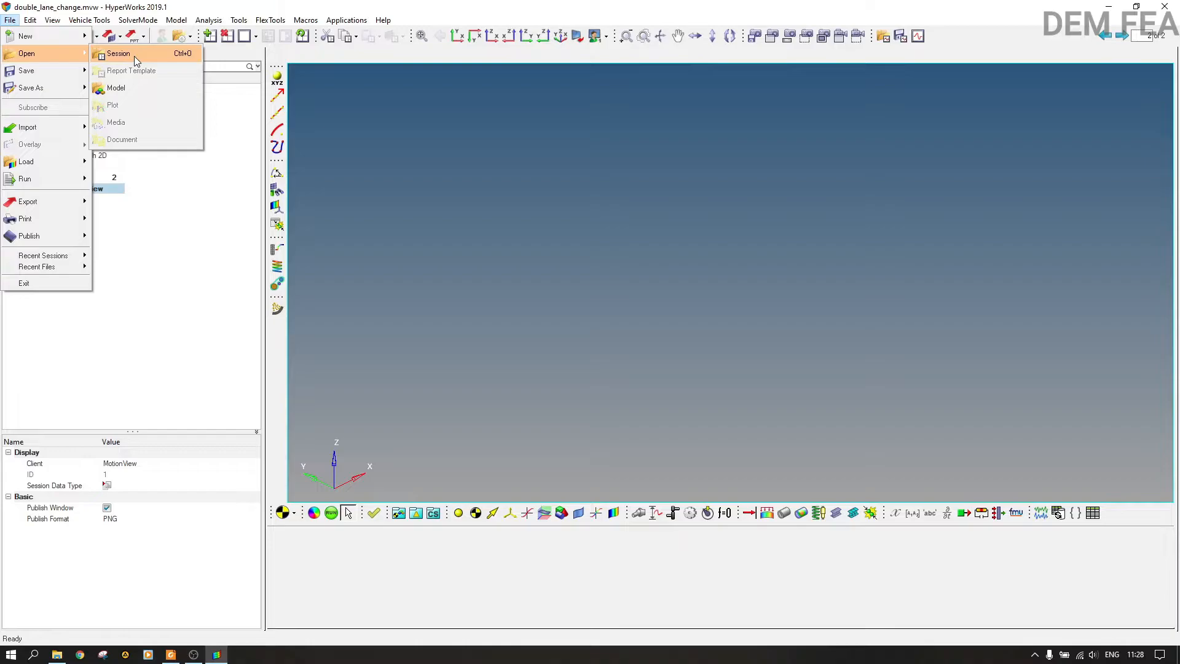
{"action": "left_click", "coordinate": [132, 88]}
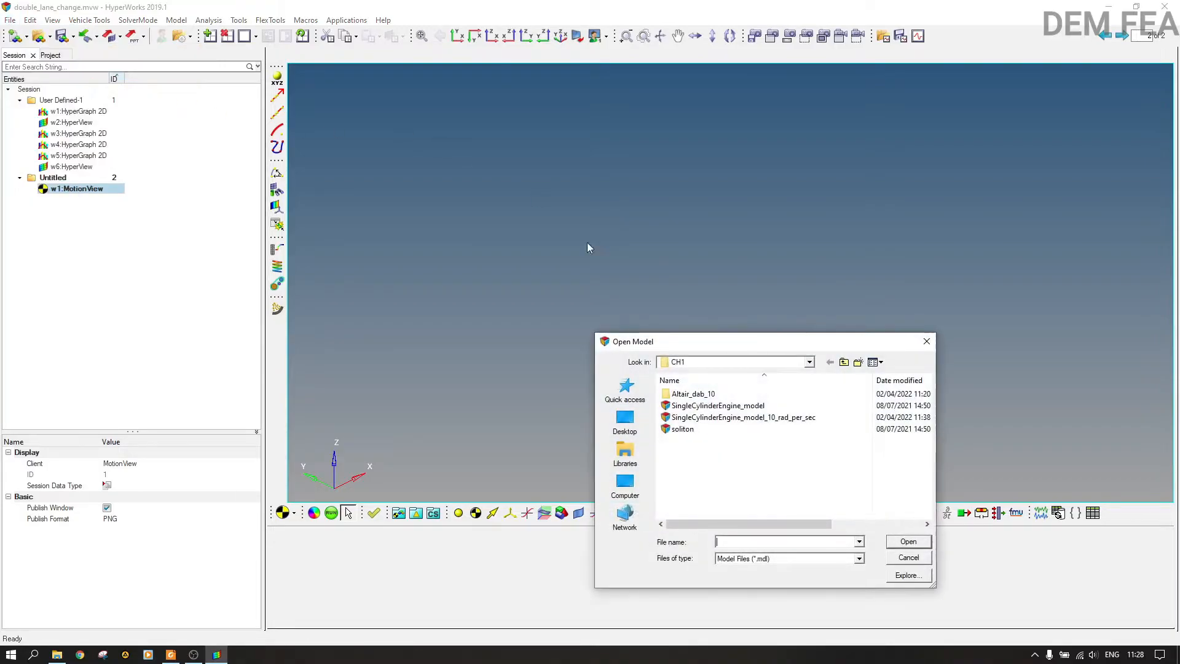
{"action": "left_click", "coordinate": [765, 406]}
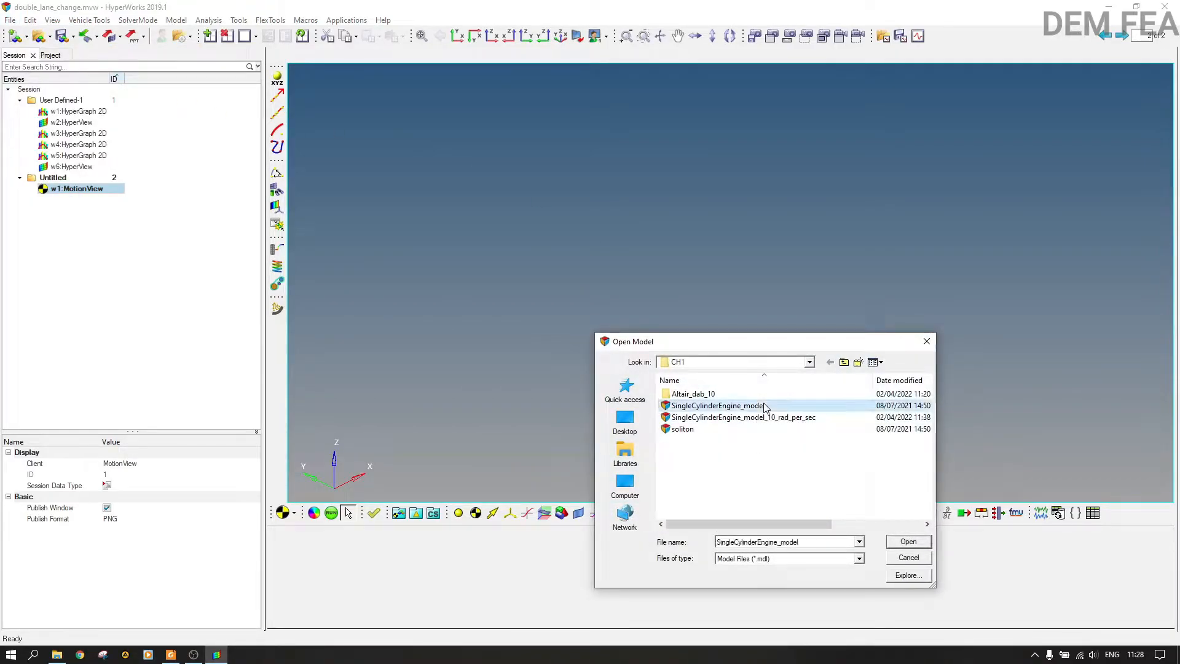
{"action": "left_click", "coordinate": [843, 362]}
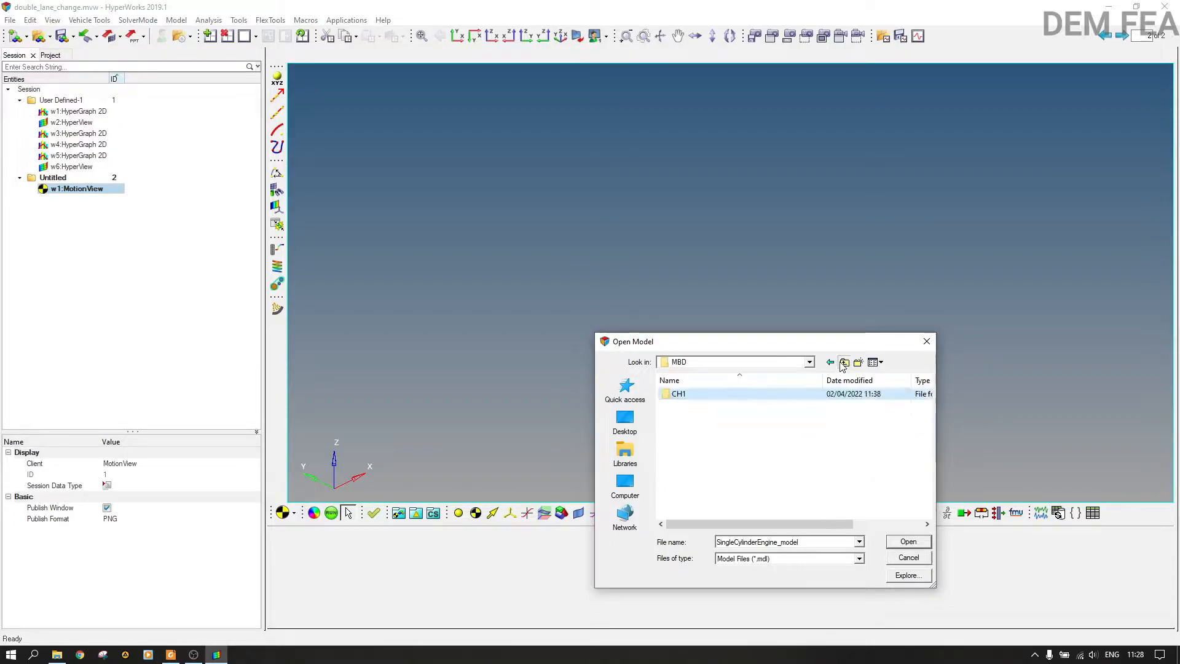
{"action": "left_click", "coordinate": [843, 362]}
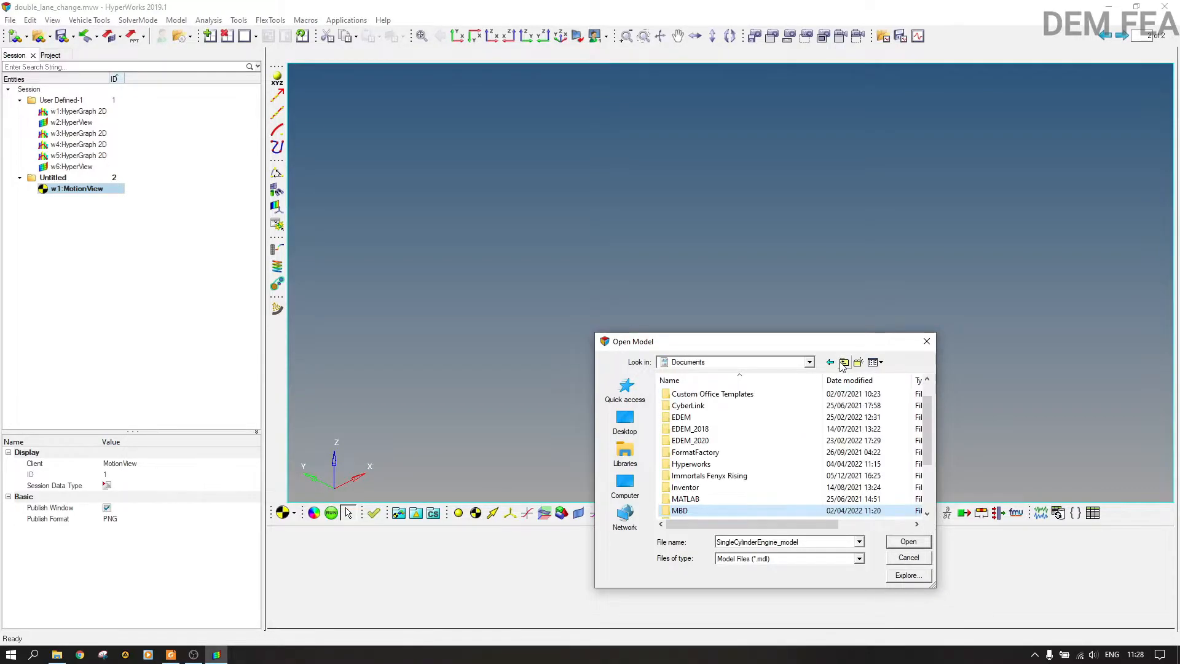
{"action": "double_click", "coordinate": [706, 464]}
{"action": "double_click", "coordinate": [728, 394]}
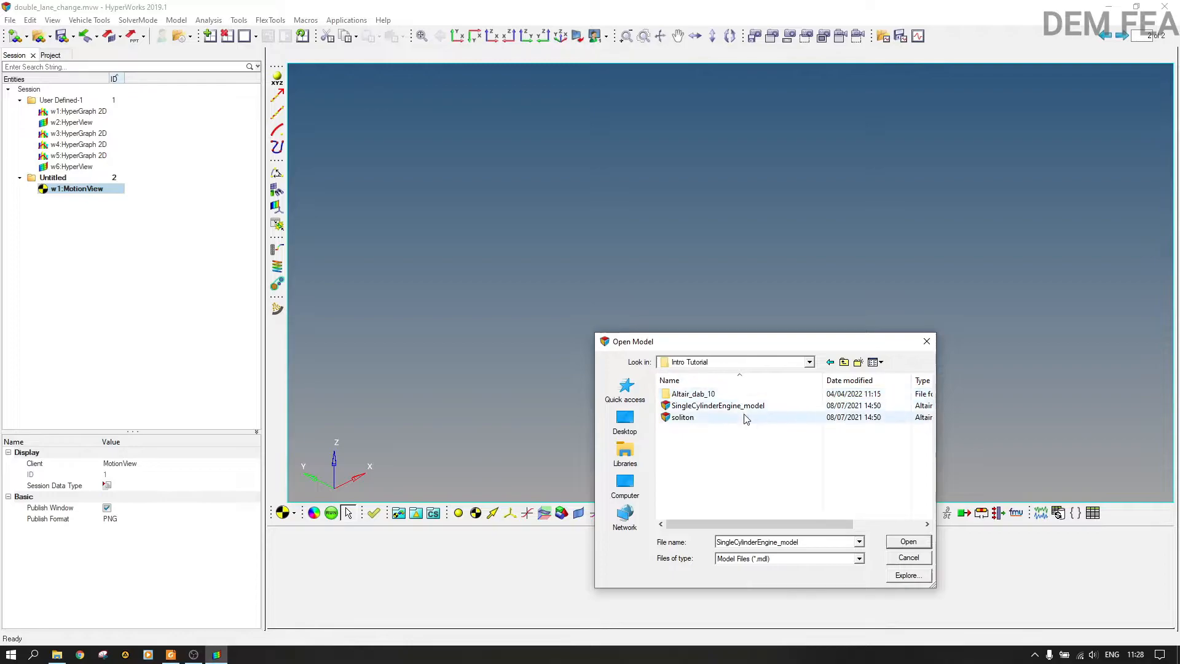
{"action": "left_click", "coordinate": [760, 406]}
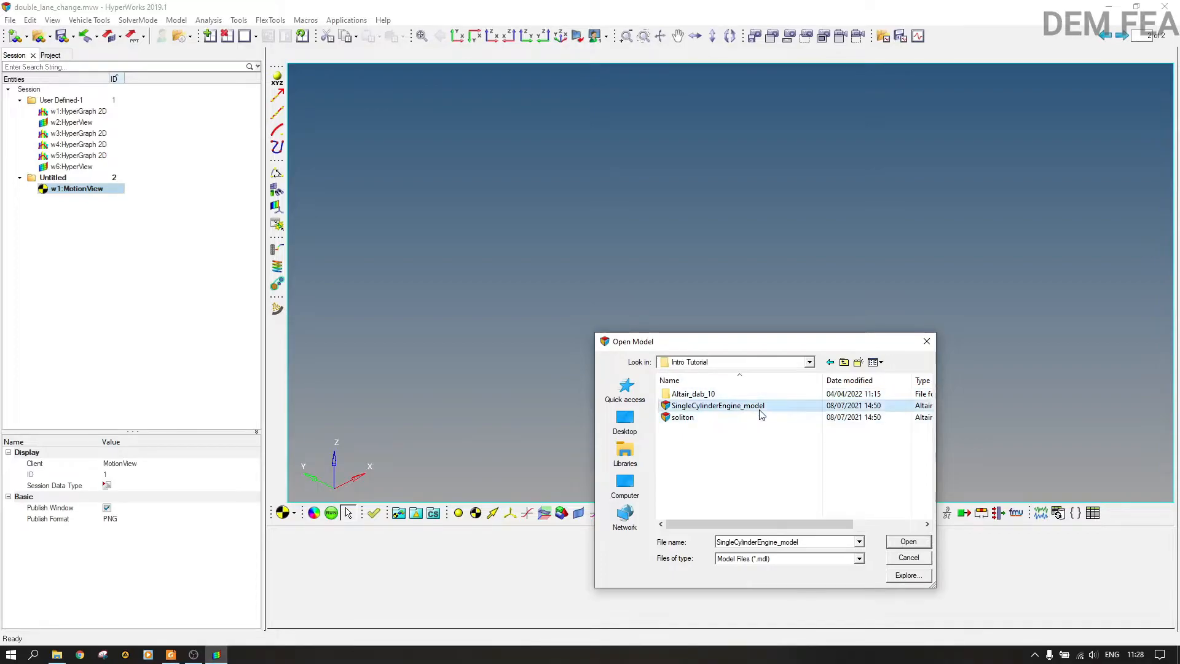
{"action": "left_click", "coordinate": [908, 542]}
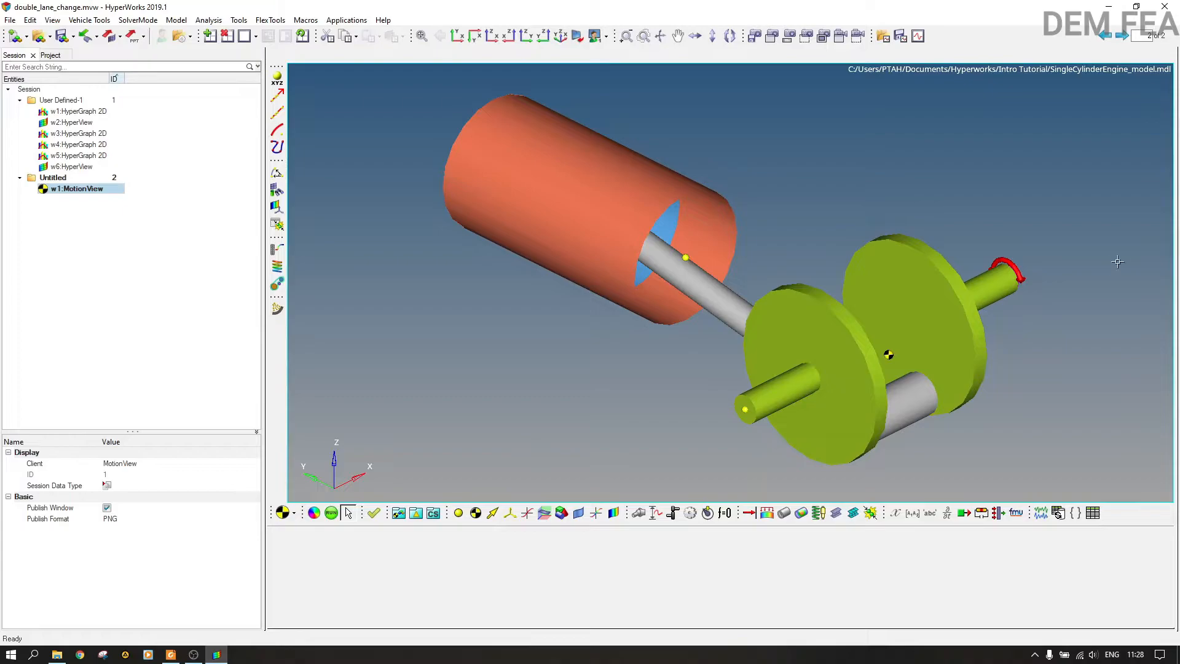
- Return to the first page and switch its upper model window between shaded elements with mesh lines and wireframe elements
{"action": "left_click", "coordinate": [1106, 37]}
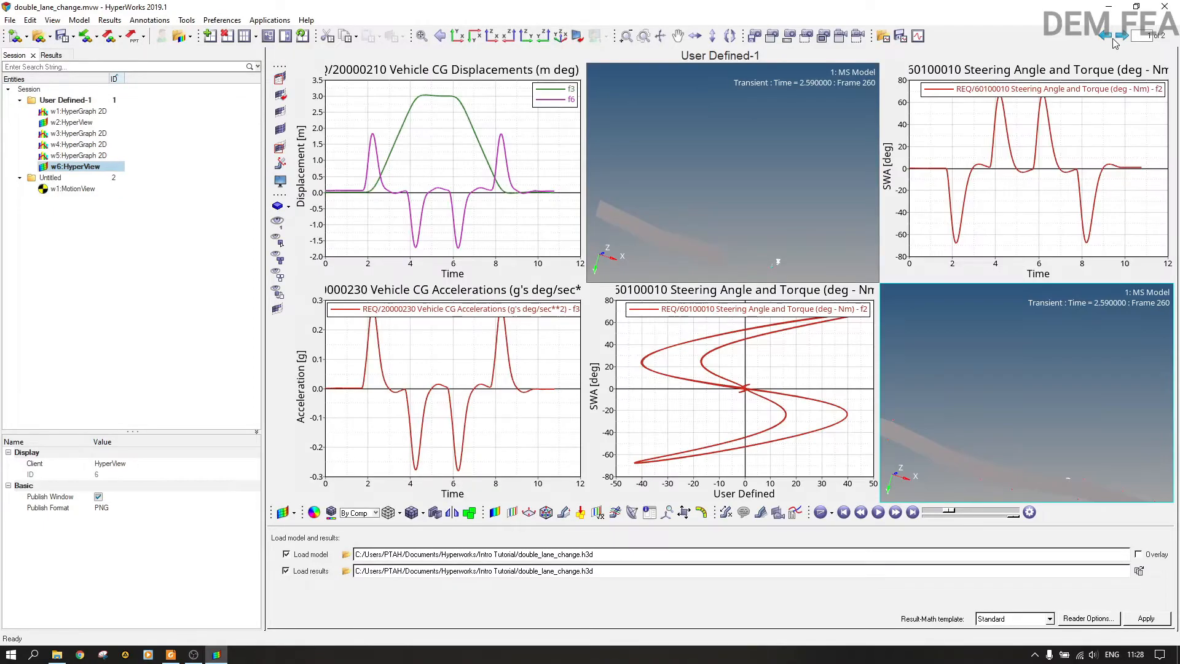
{"action": "left_click", "coordinate": [671, 239]}
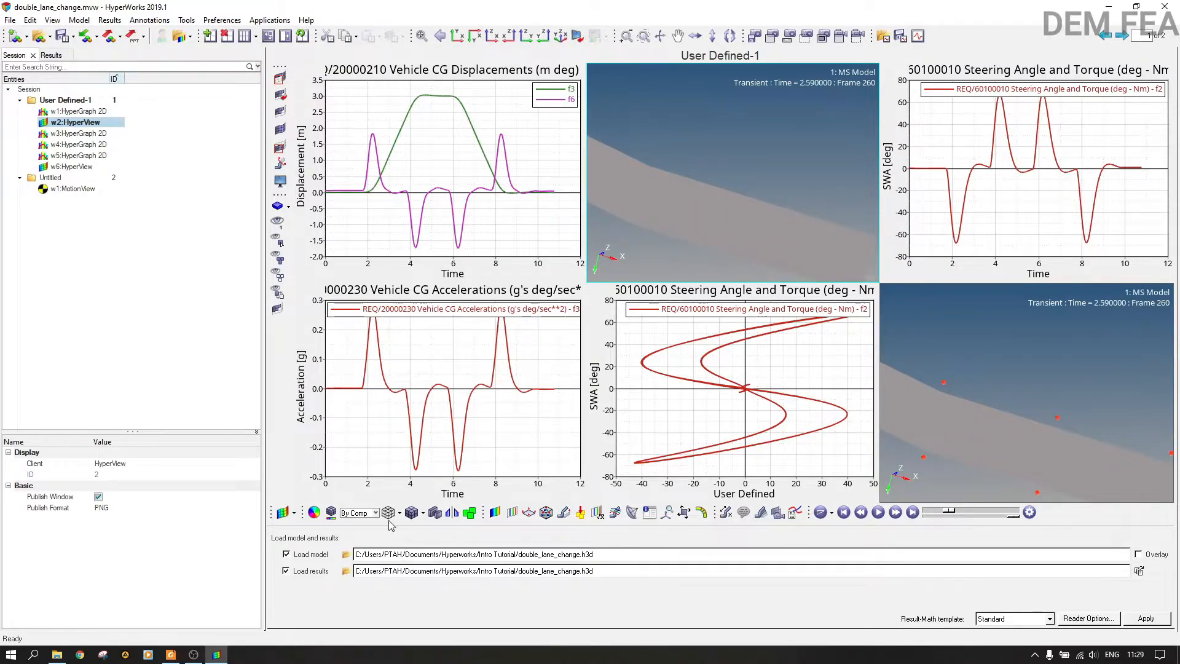
{"action": "left_click", "coordinate": [414, 516]}
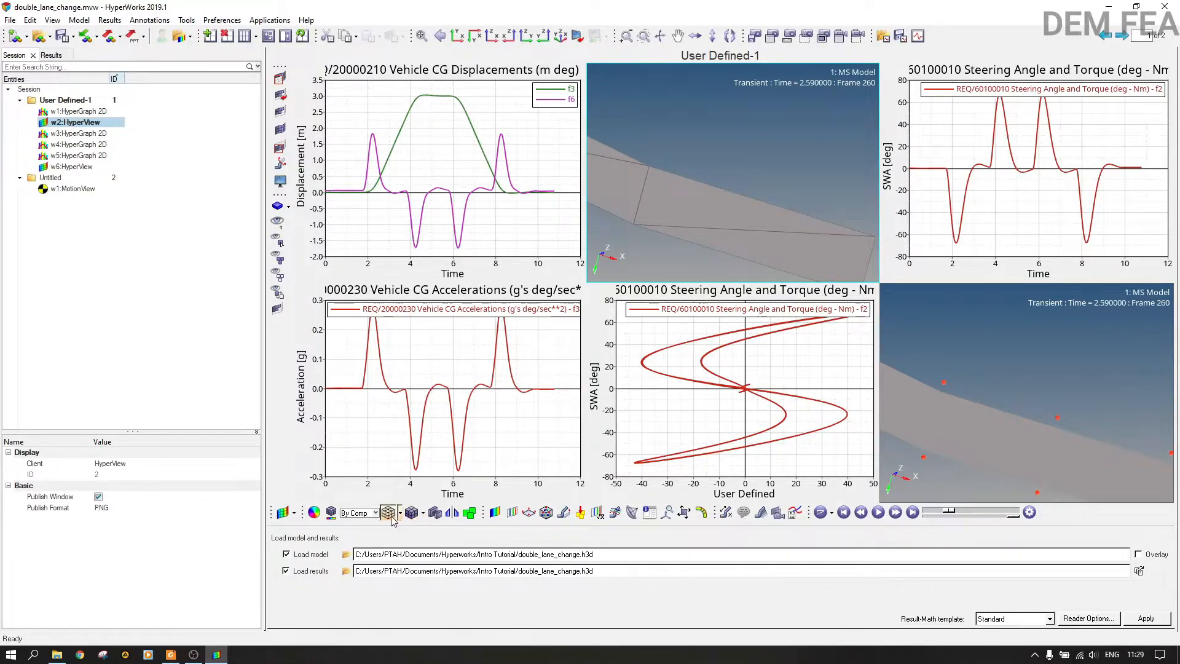
{"action": "left_click", "coordinate": [412, 519]}
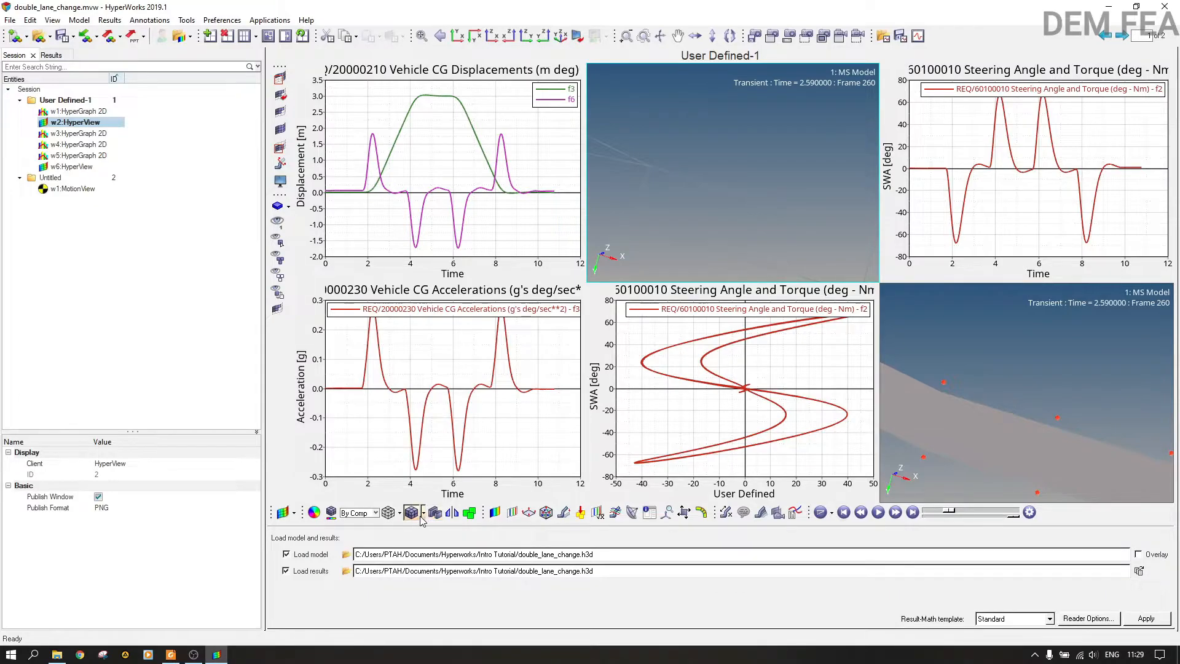
{"action": "left_click", "coordinate": [413, 517]}
- Display the upper window's model as Shaded Elements and Feature Lines, and change it to Shaded Elements
{"action": "left_click", "coordinate": [422, 519]}
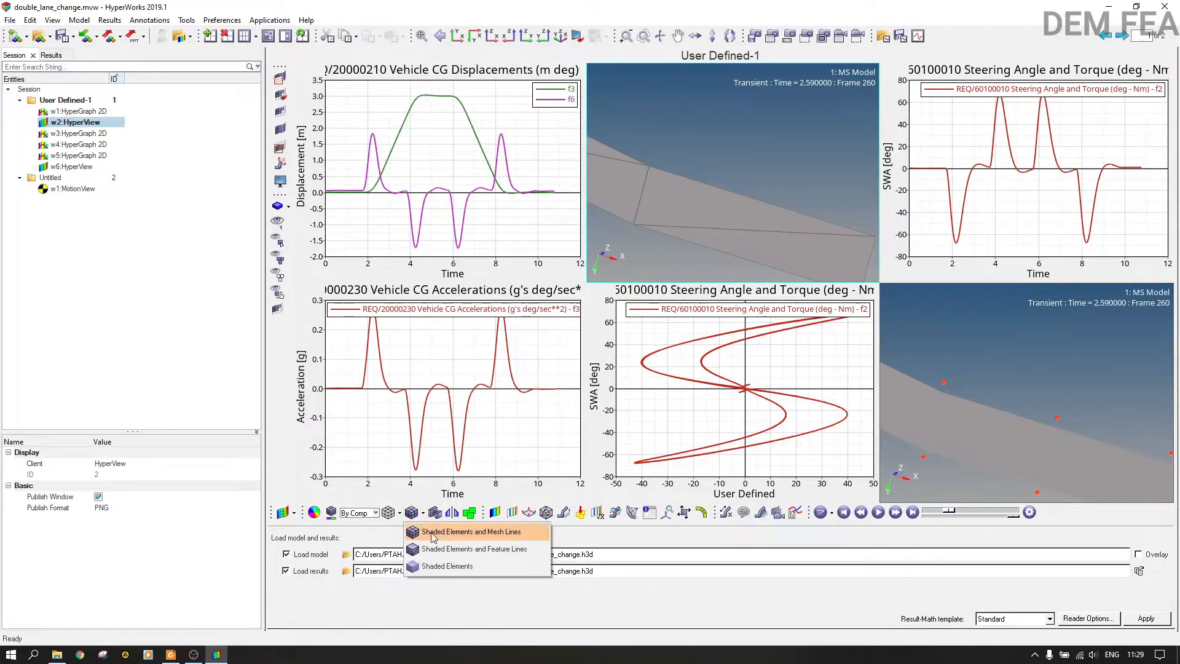
{"action": "left_click", "coordinate": [440, 553]}
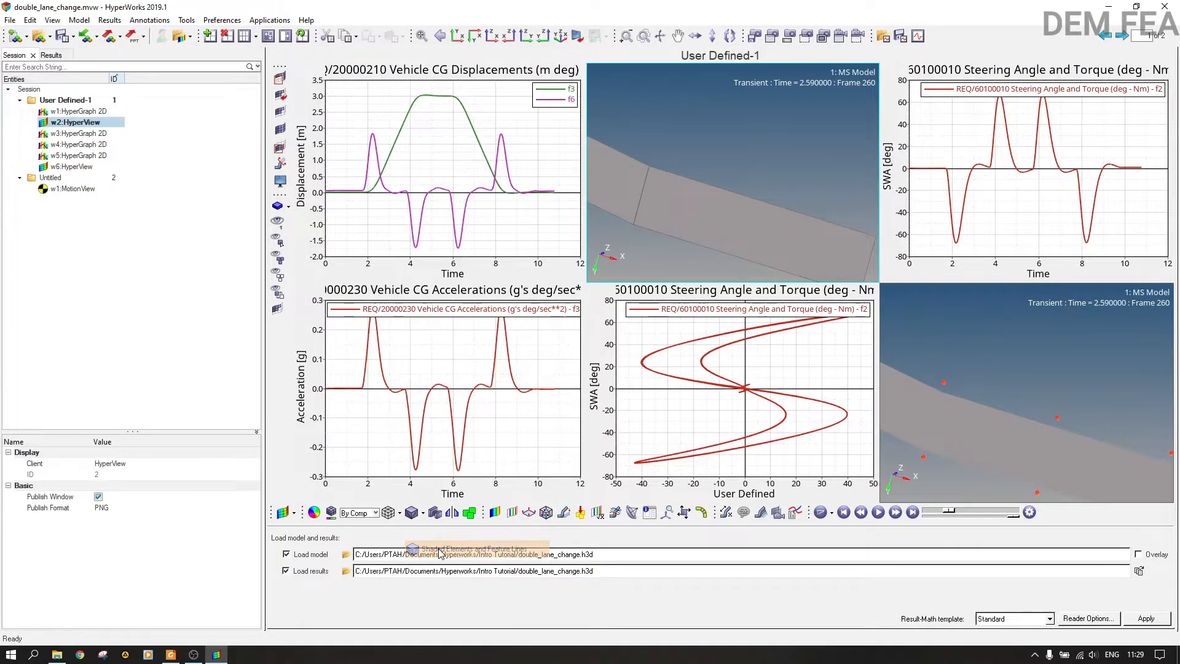
{"action": "left_click", "coordinate": [422, 515]}
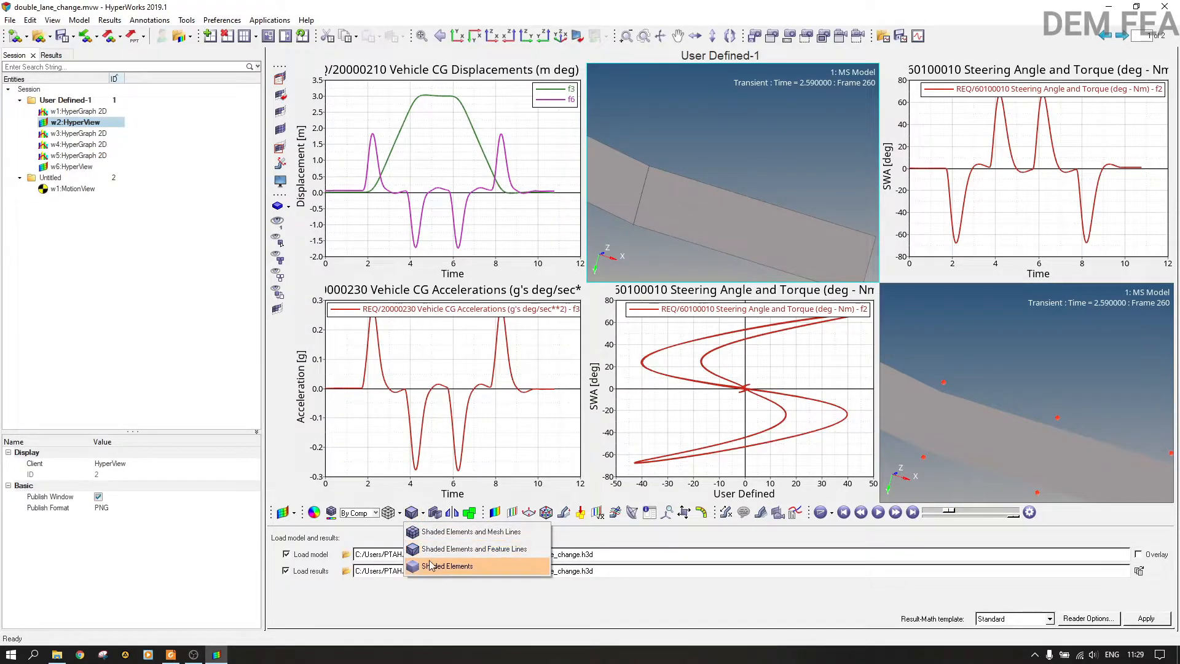
{"action": "left_click", "coordinate": [439, 565]}
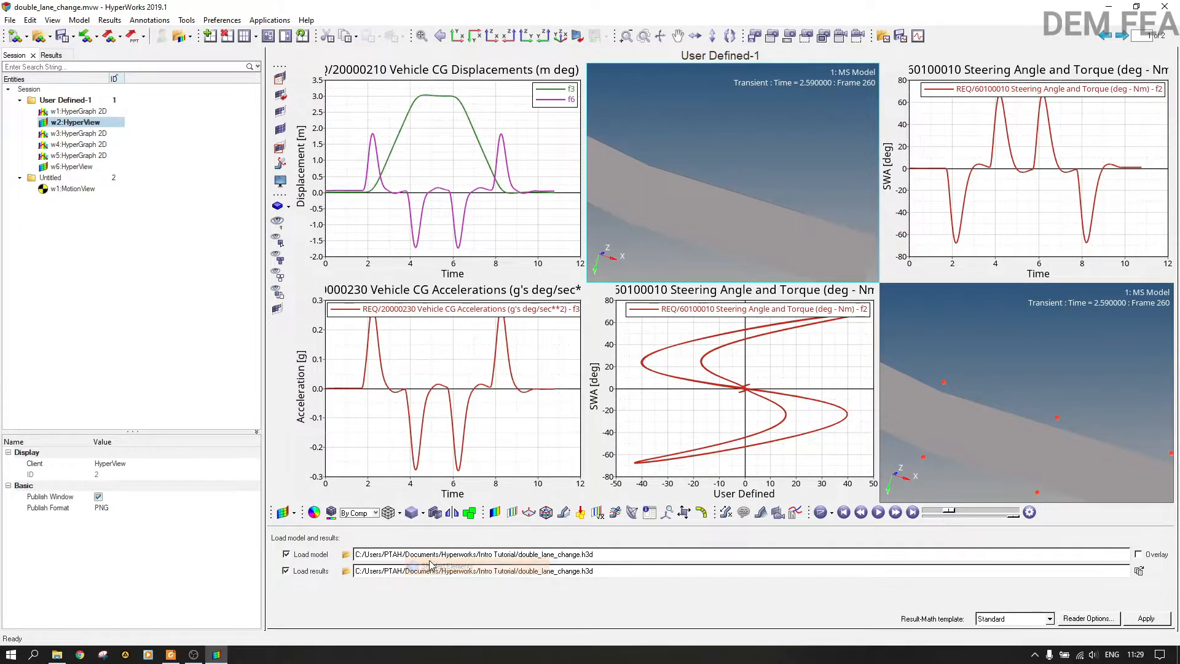
- Display the upper window's model as wireframe, and change it to Transparent Elements and Feature Lines
{"action": "left_click", "coordinate": [393, 515]}
{"action": "left_click", "coordinate": [399, 514]}
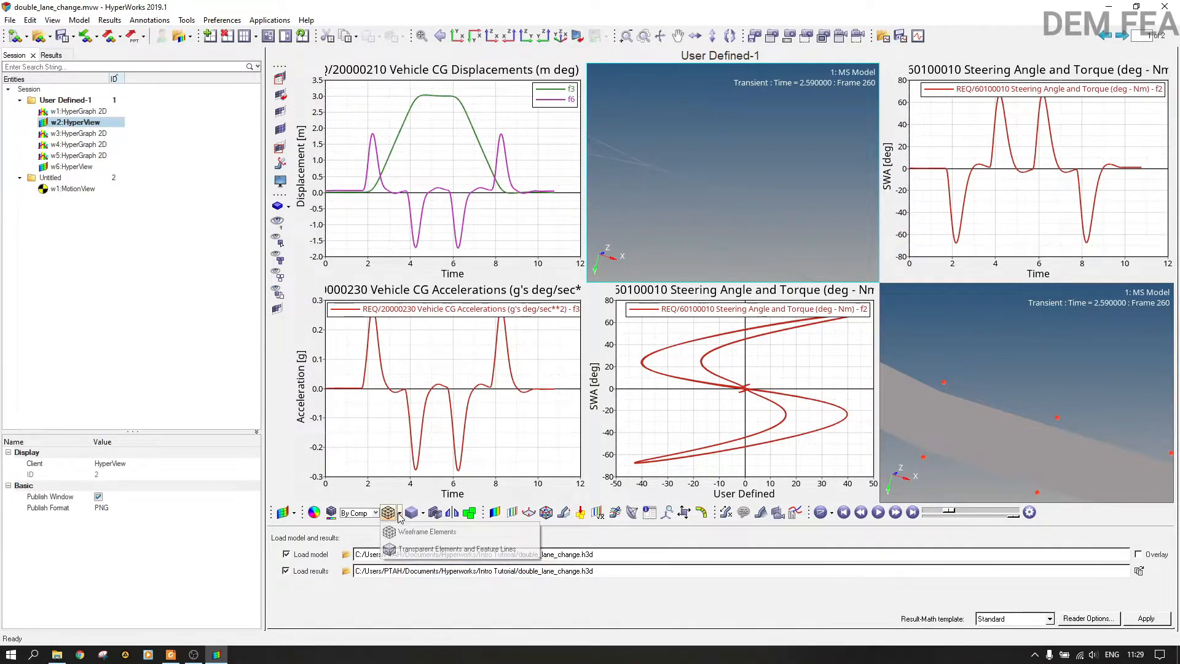
{"action": "left_click", "coordinate": [408, 550]}
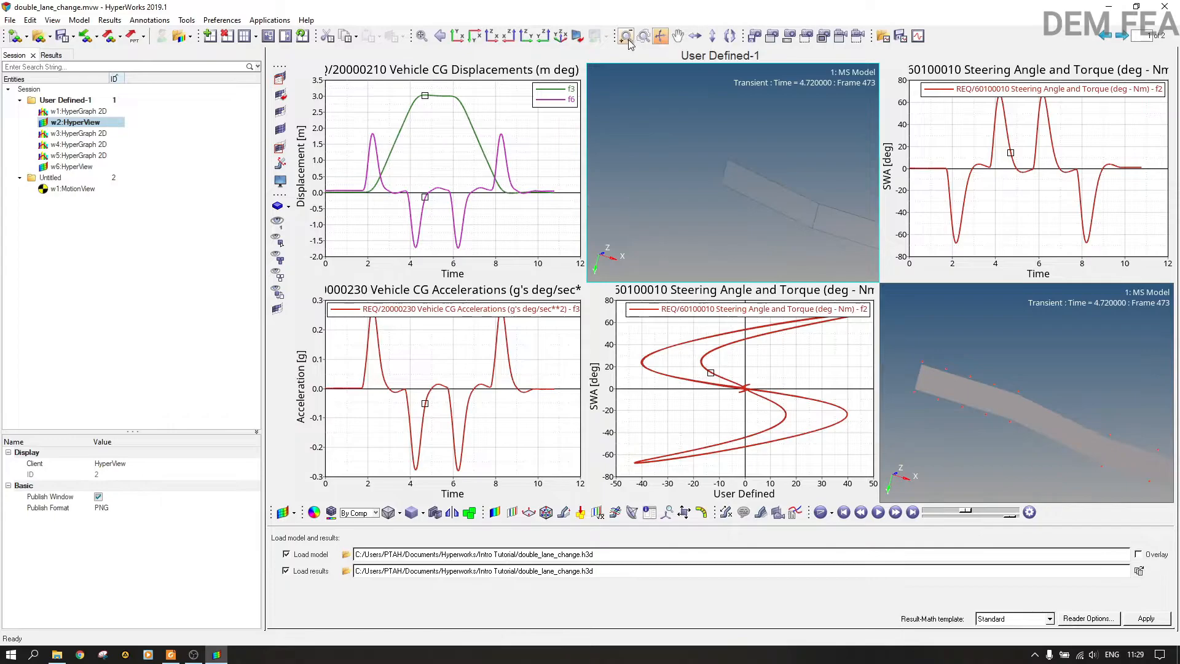
- Rotate and enlarge the model views to a close-up of the car, activate the lower model window and play the animation
{"action": "left_click", "coordinate": [731, 43]}
{"action": "left_click_drag", "start_coordinate": [781, 170], "coordinate": [952, 224], "text": "ctrl"}
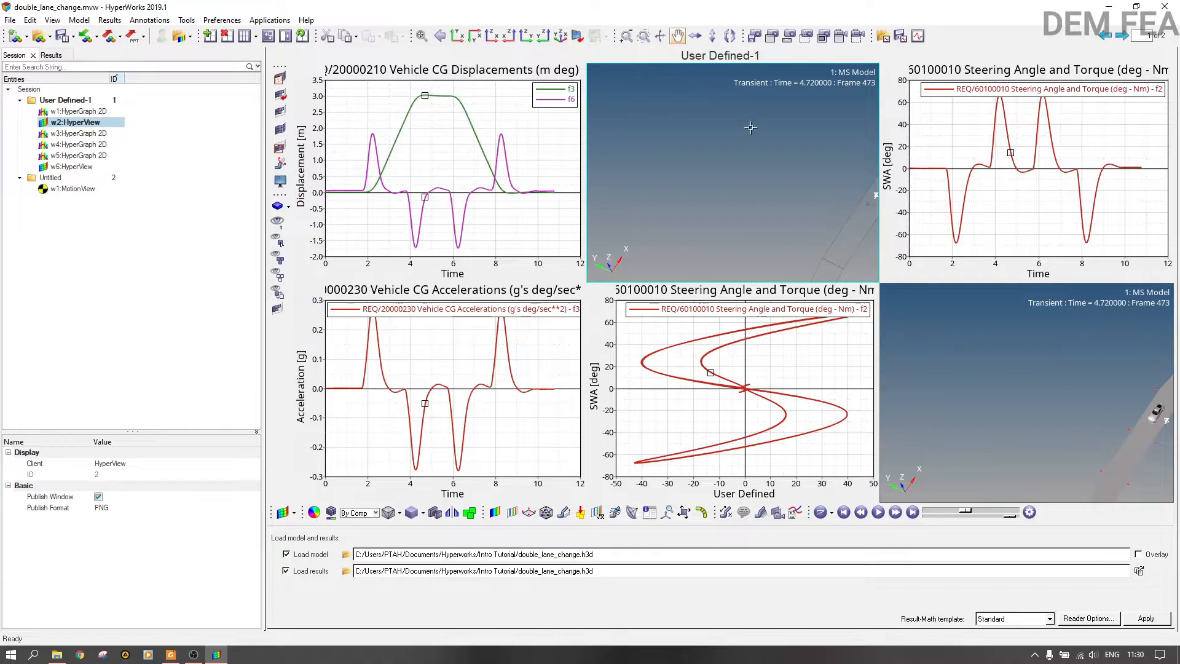
{"action": "left_click_drag", "start_coordinate": [809, 173], "coordinate": [741, 203]}
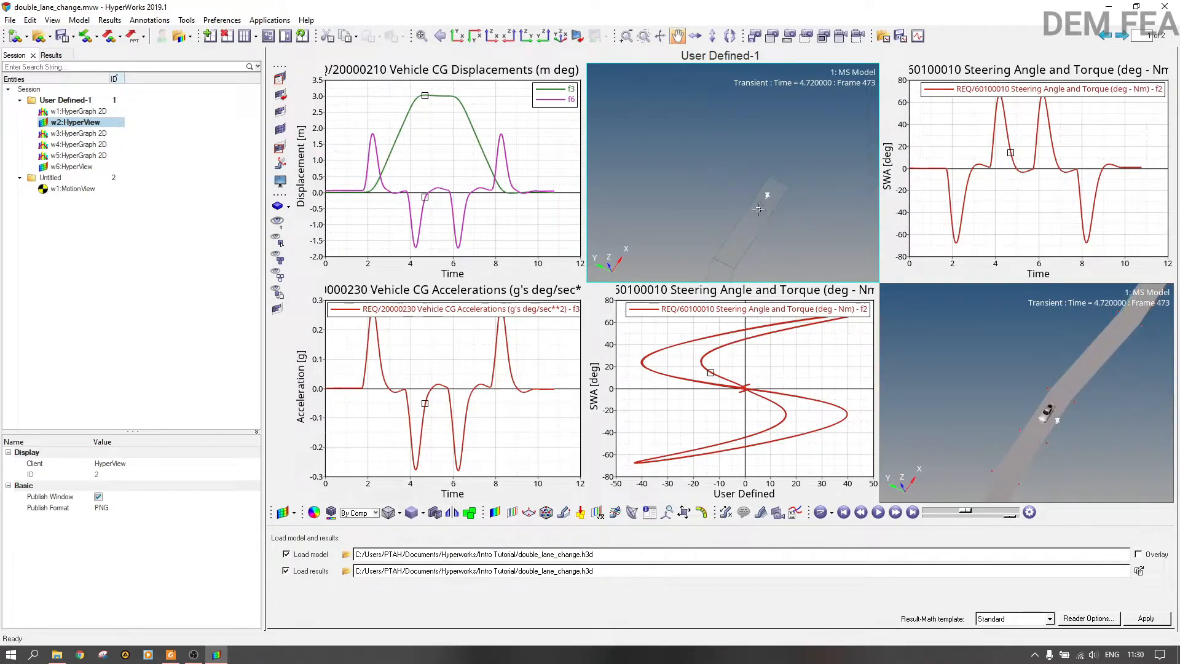
{"action": "scroll", "coordinate": [758, 210], "scroll_direction": "up", "scroll_amount": 5}
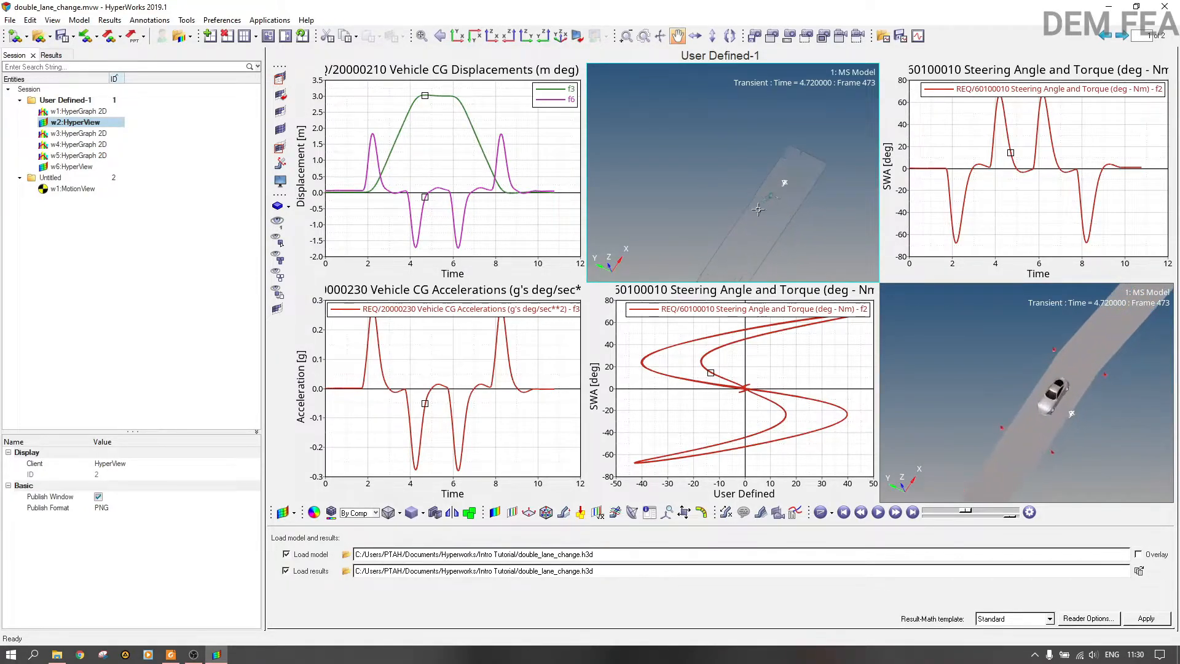
{"action": "scroll", "coordinate": [757, 210], "scroll_direction": "up", "scroll_amount": 5}
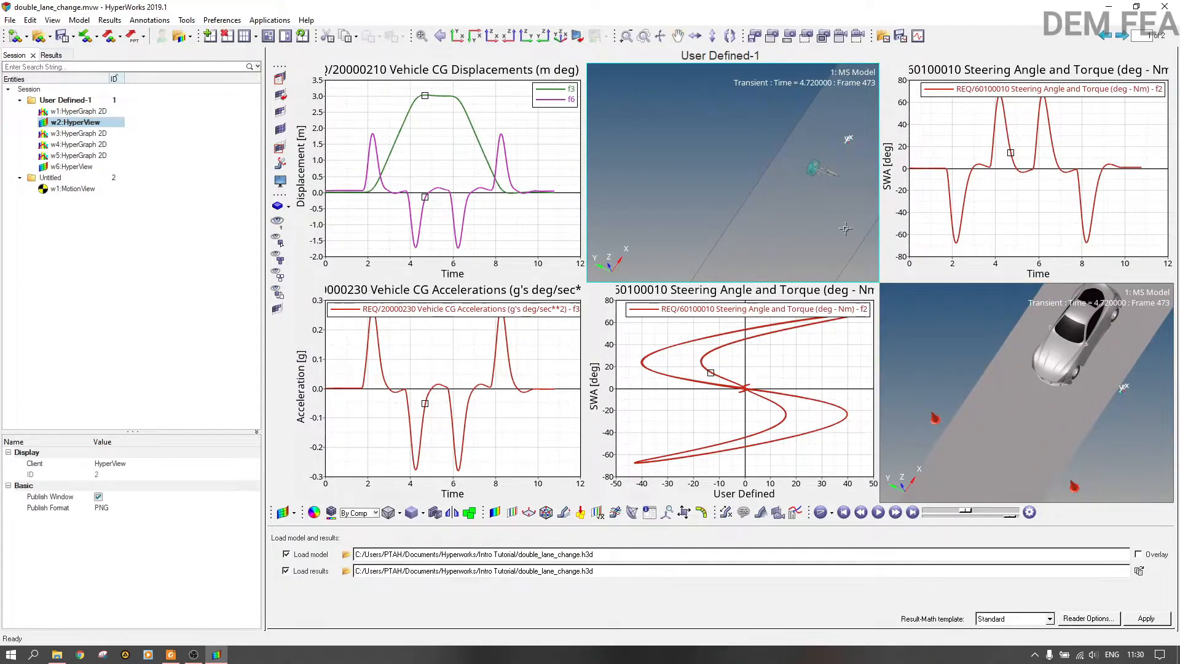
{"action": "left_click", "coordinate": [1074, 408]}
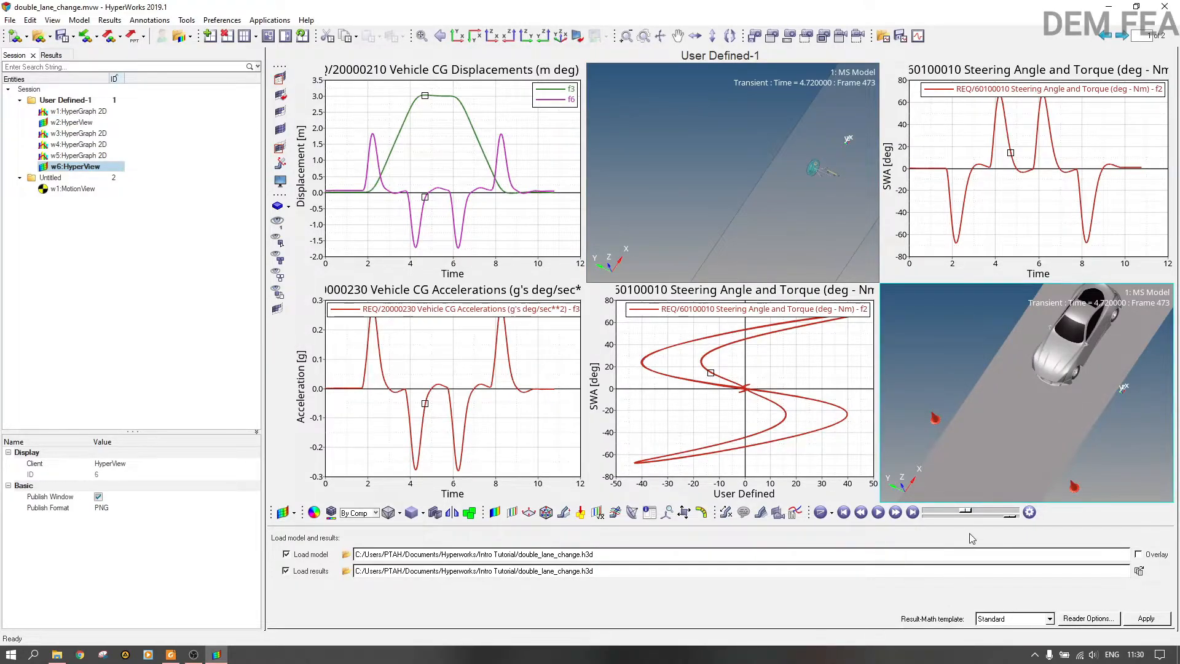
{"action": "left_click", "coordinate": [883, 516]}
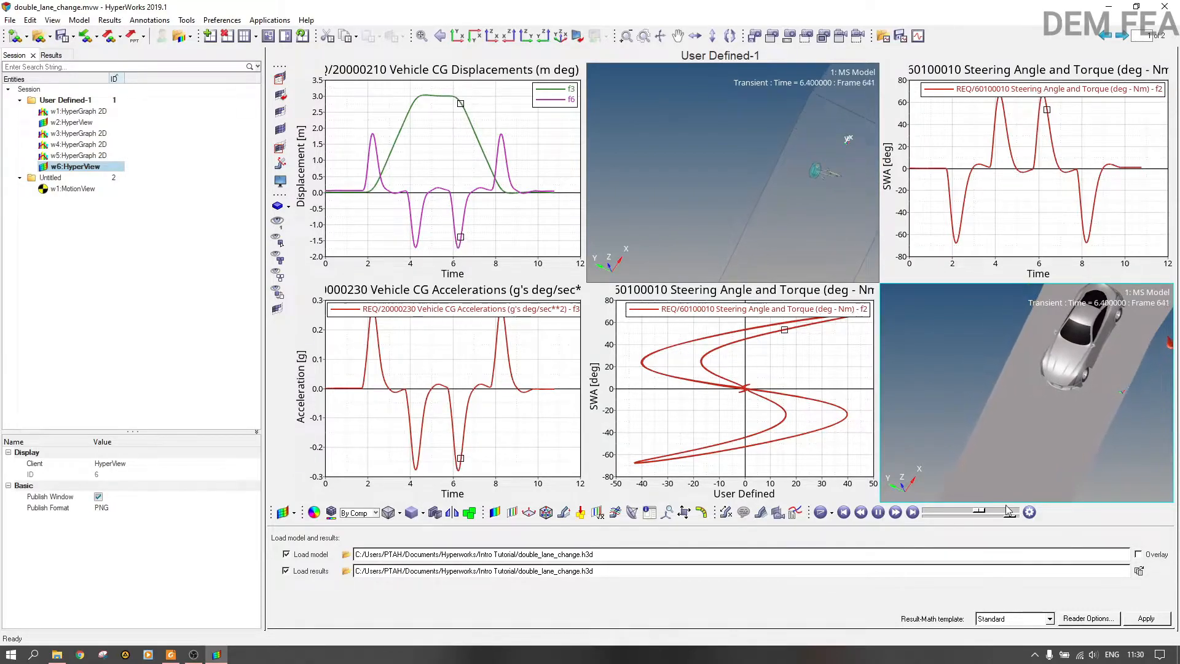
- Pause the animation in the lower model window, and change the blank session's window to MotionView
{"action": "left_click", "coordinate": [877, 512]}
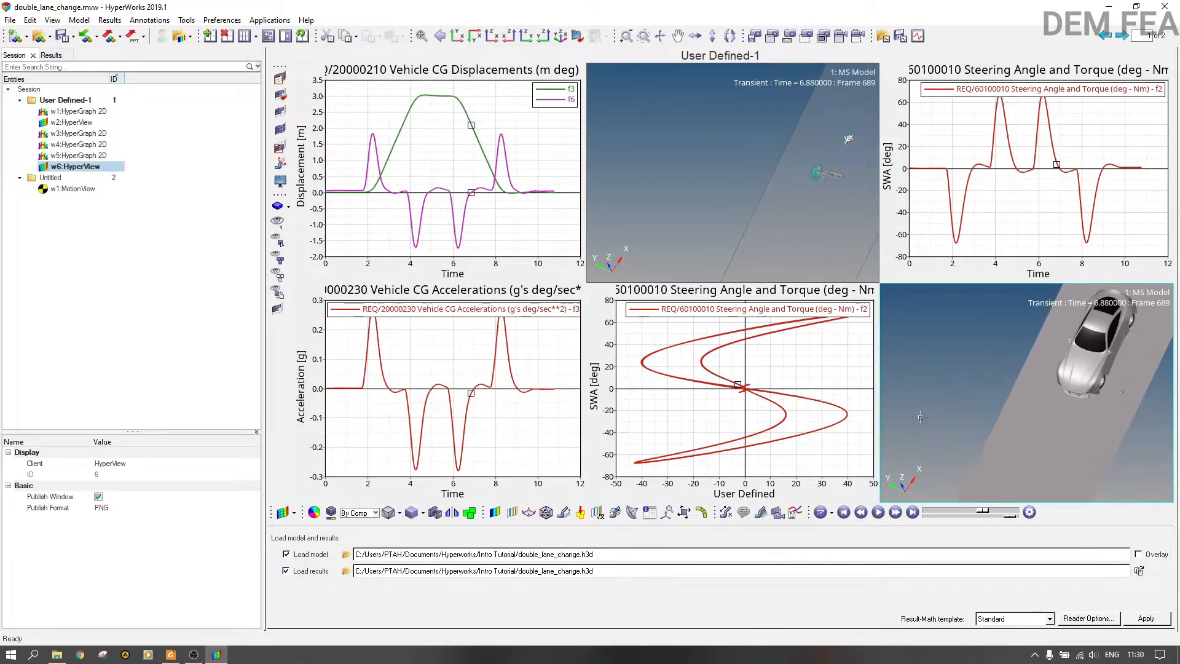
{"action": "left_click", "coordinate": [285, 570]}
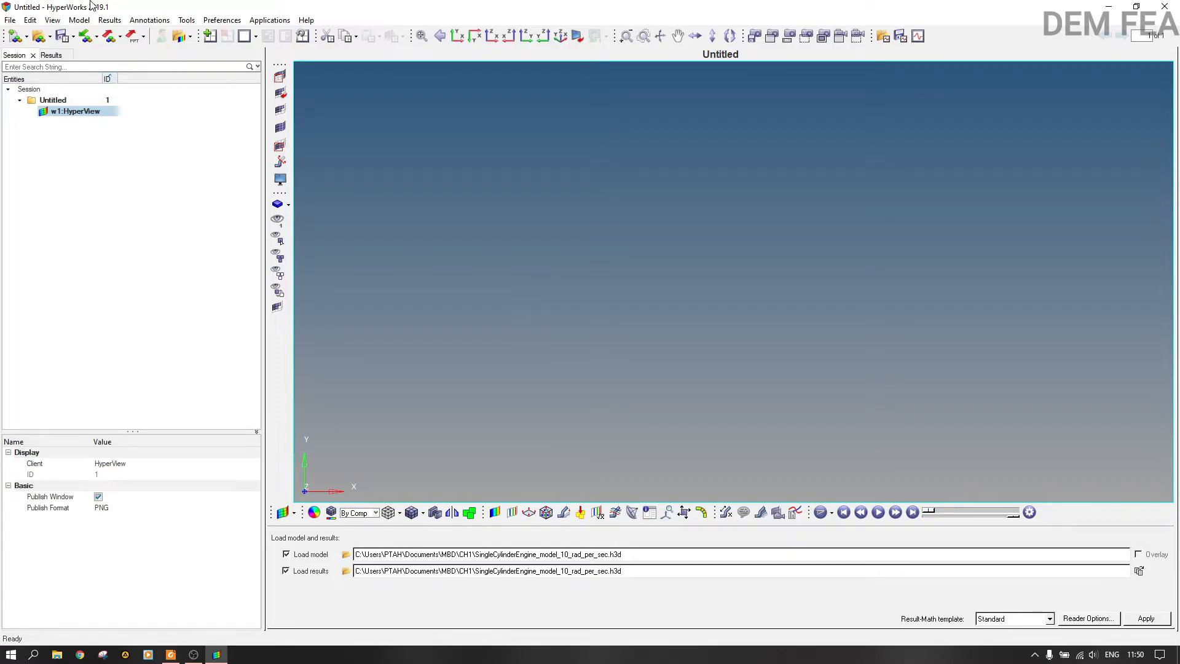
{"action": "left_click", "coordinate": [284, 513]}
{"action": "left_click", "coordinate": [313, 579]}
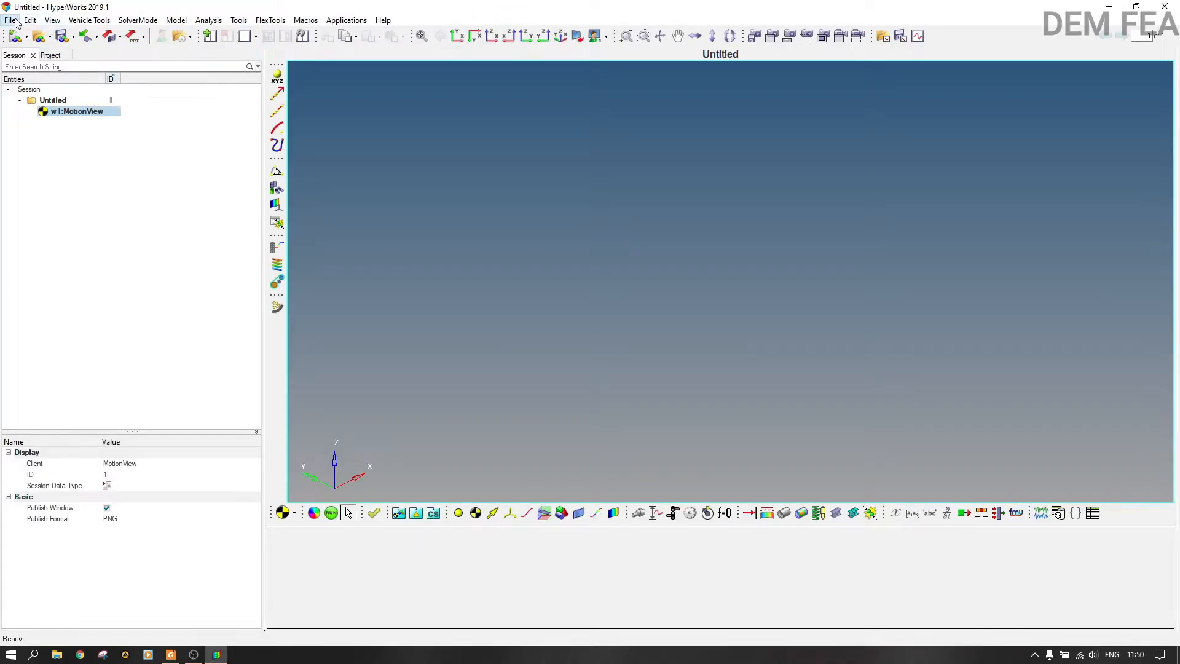
{"action": "left_click", "coordinate": [11, 20]}
{"action": "mouse_move", "coordinate": [46, 61]}
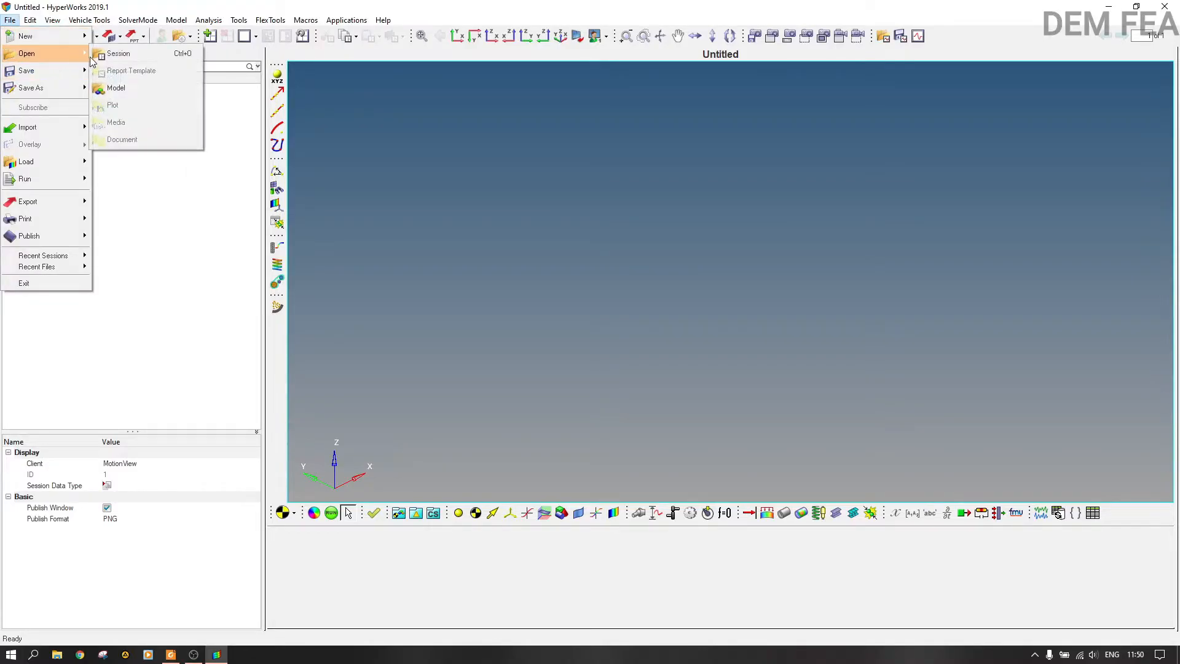
{"action": "left_click", "coordinate": [118, 70]}
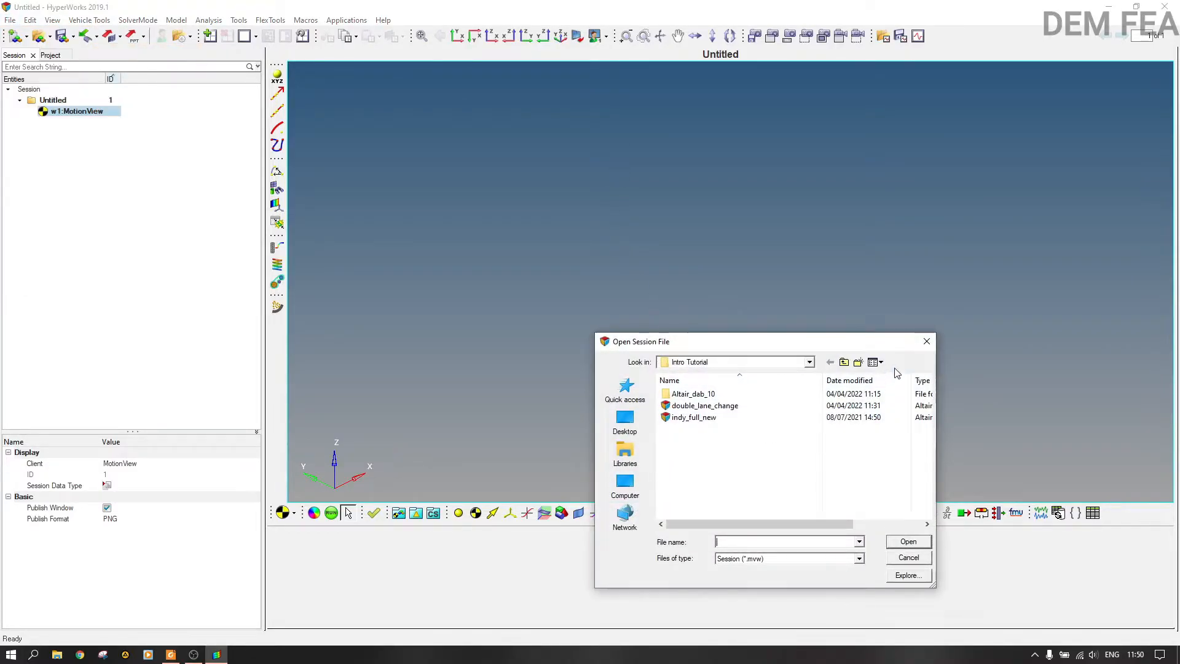
{"action": "left_click", "coordinate": [920, 341]}
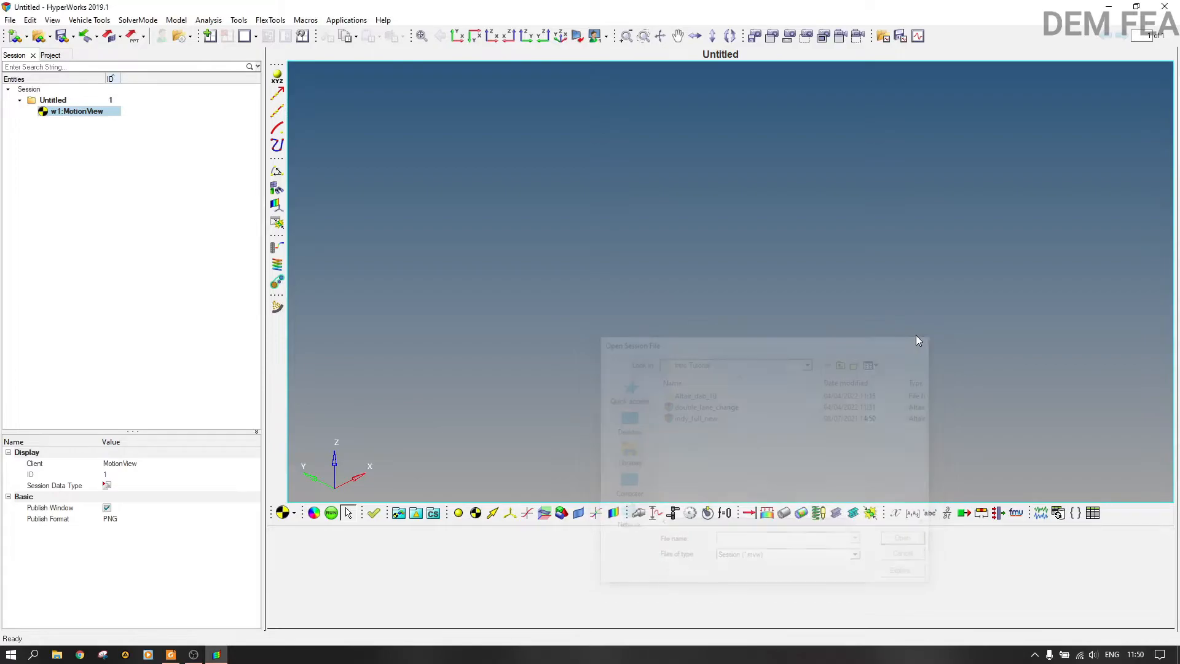
- Open the SingleCylinderEngine_model model file from the Intro Tutorial folder
{"action": "left_click", "coordinate": [12, 20]}
{"action": "mouse_move", "coordinate": [35, 53]}
{"action": "left_click", "coordinate": [149, 87]}
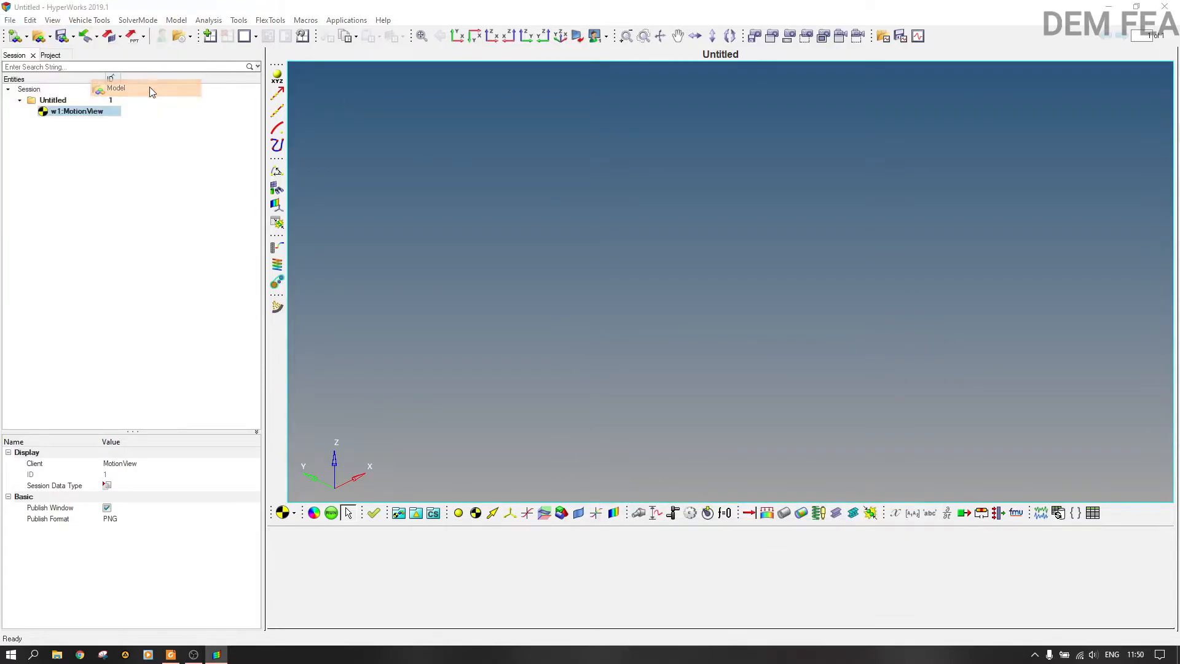
{"action": "left_click", "coordinate": [789, 407]}
{"action": "left_click", "coordinate": [902, 543]}
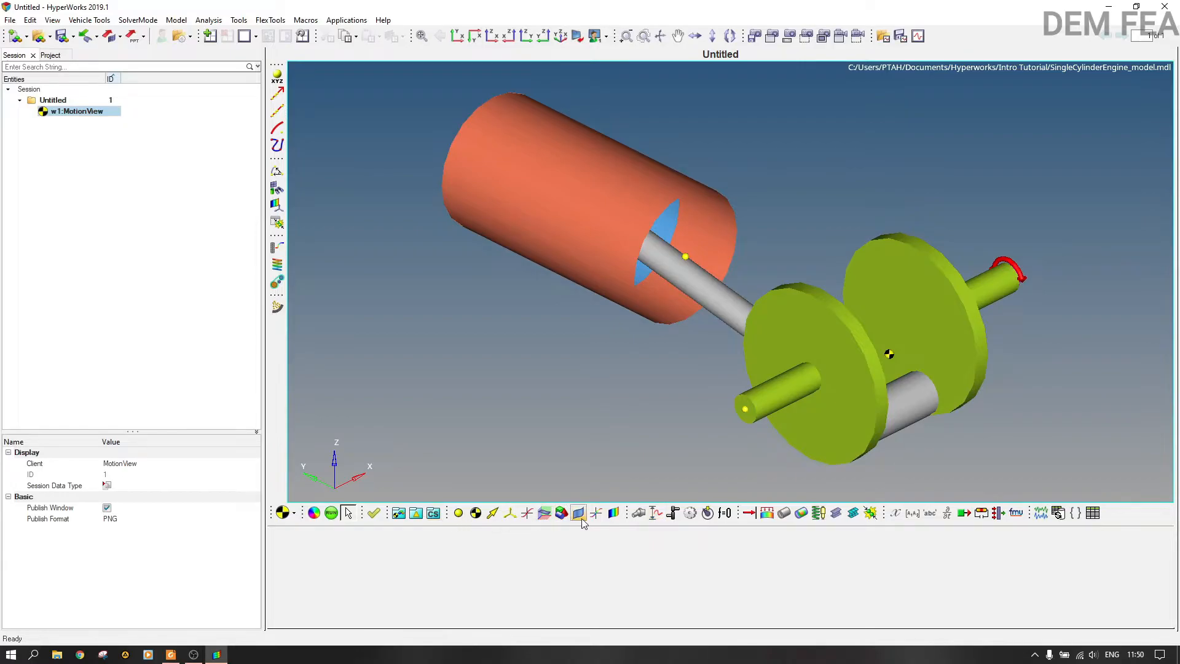
- Inspect the connectivity of the CrankShaft Rotation motion and of the Cyl_Piston to Cylinder joint
{"action": "mouse_move", "coordinate": [593, 521]}
{"action": "left_click", "coordinate": [1017, 265]}
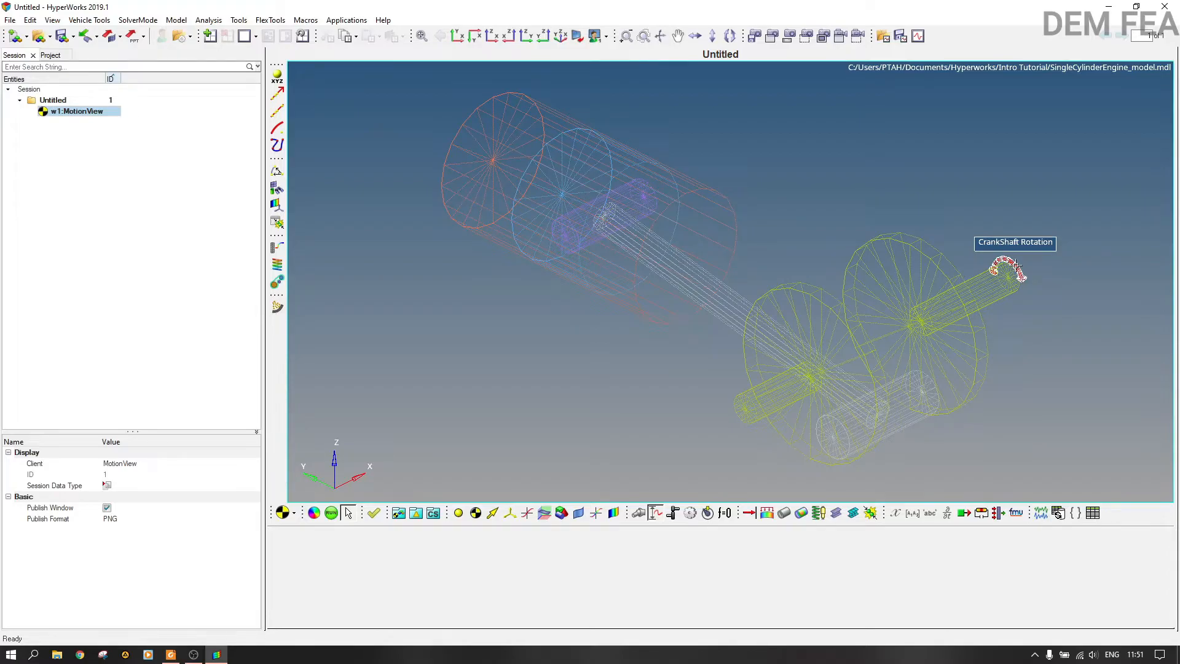
{"action": "left_click", "coordinate": [1017, 265]}
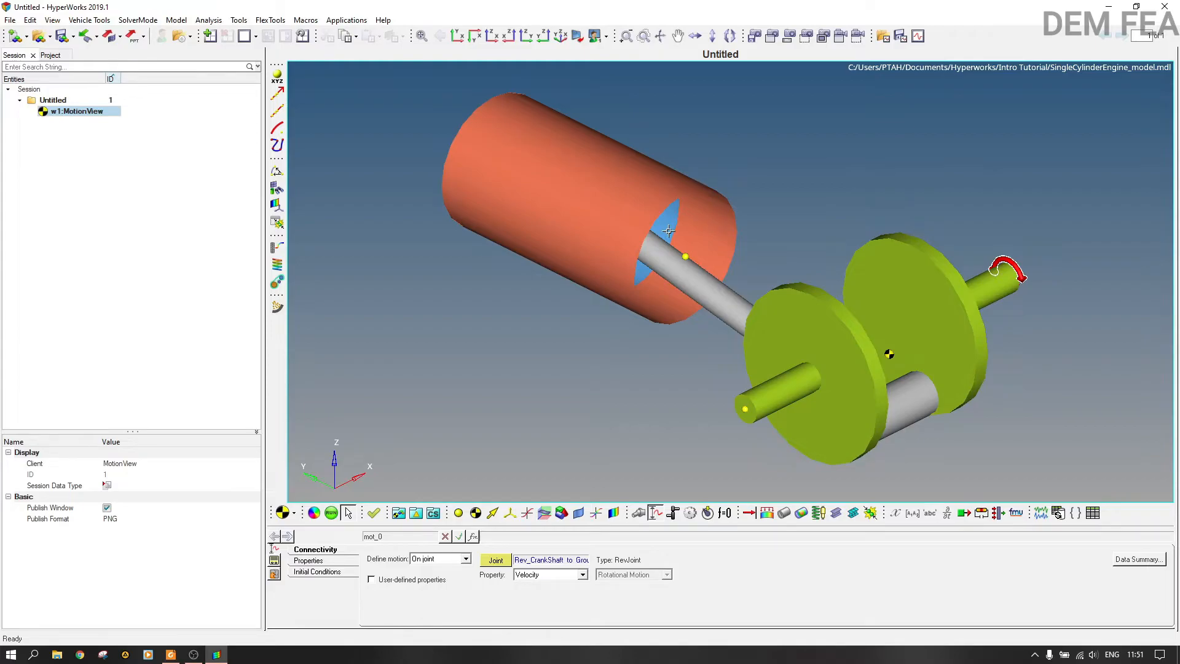
{"action": "left_click", "coordinate": [639, 515]}
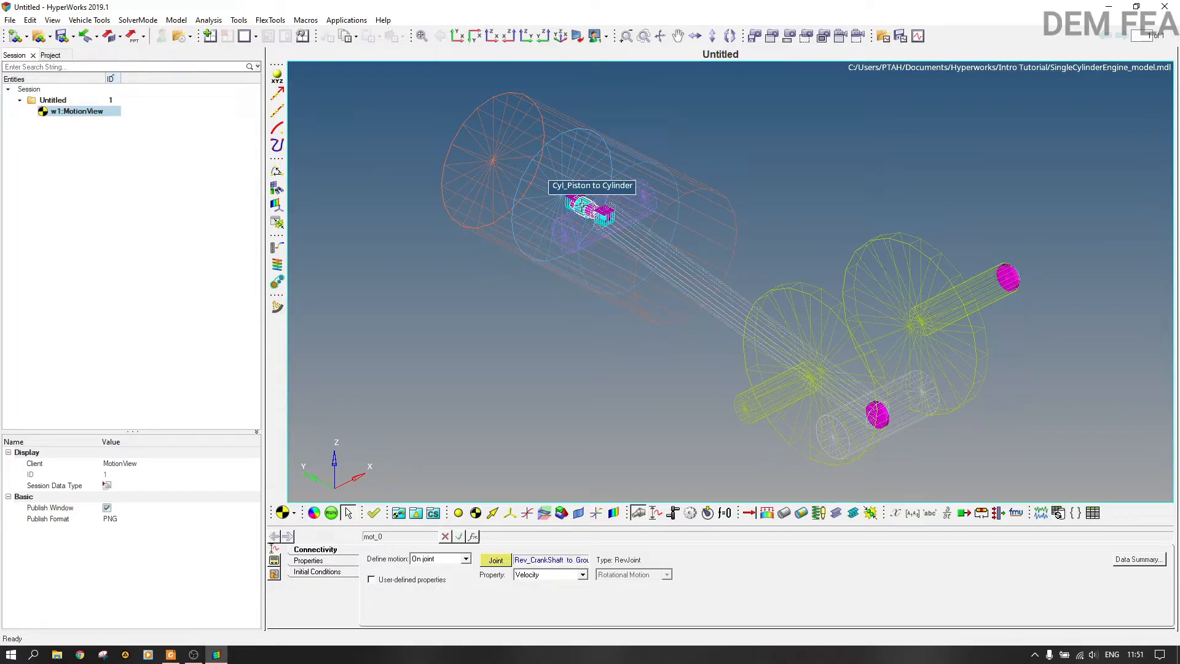
{"action": "left_click", "coordinate": [598, 215]}
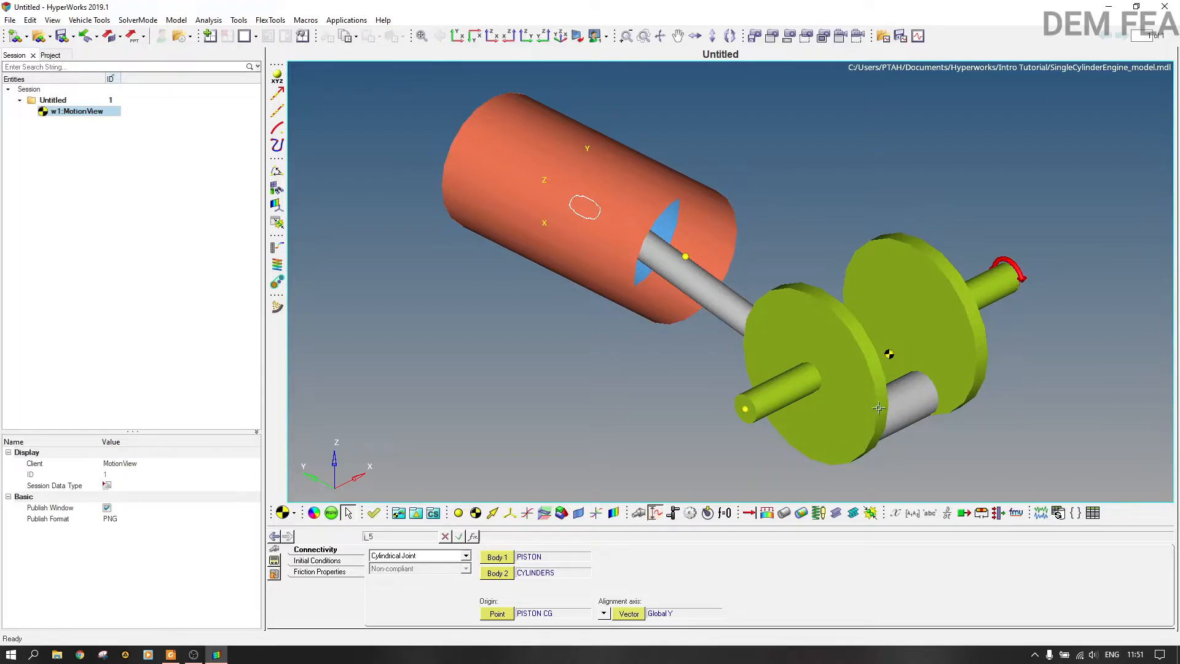
- Set the linear velocity value of the CrankShaft Rotation motion to 15
{"action": "left_click", "coordinate": [1015, 263]}
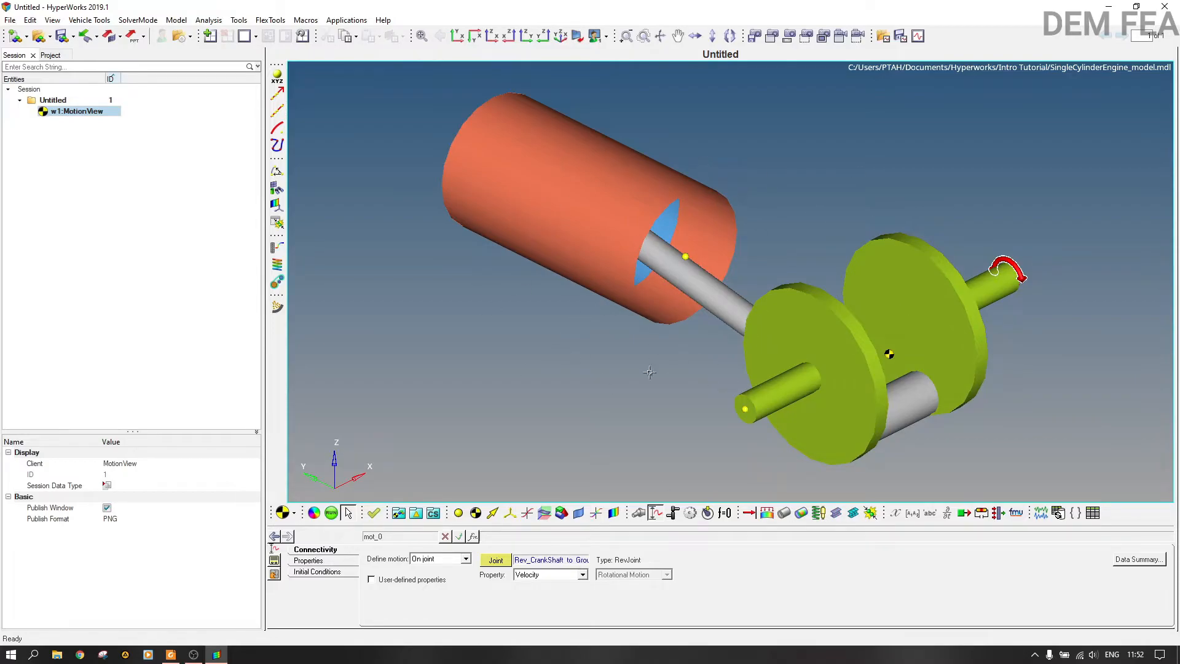
{"action": "left_click", "coordinate": [308, 560]}
{"action": "left_click", "coordinate": [484, 565]}
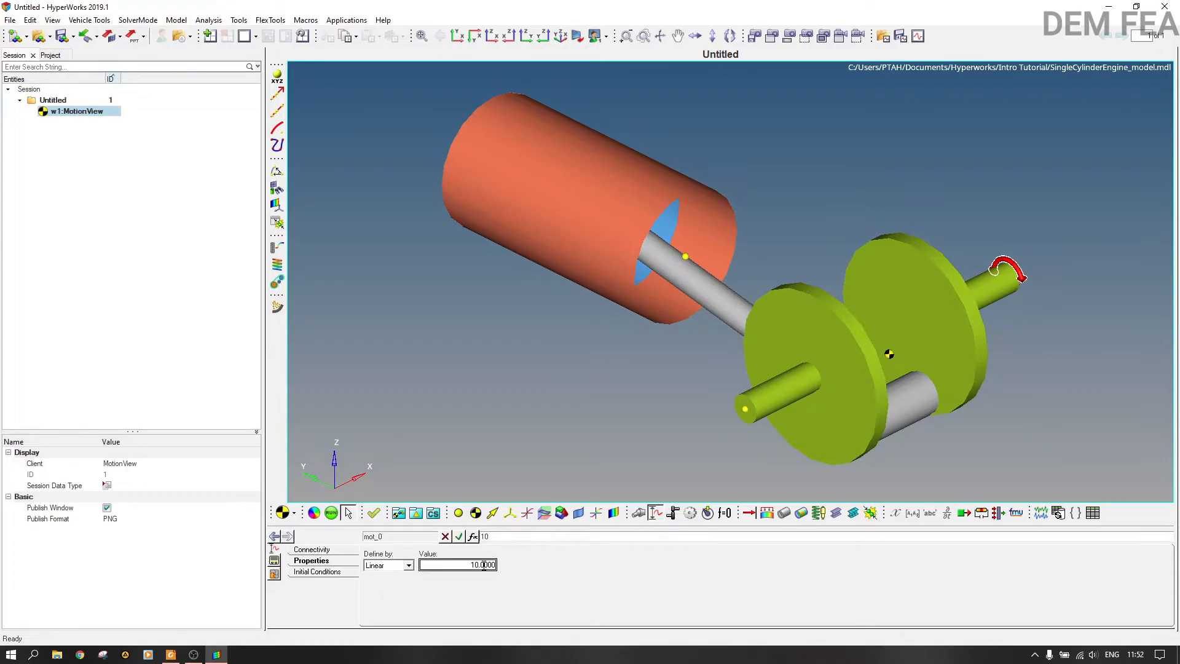
{"action": "left_click", "coordinate": [478, 564]}
{"action": "key", "text": "Return"}
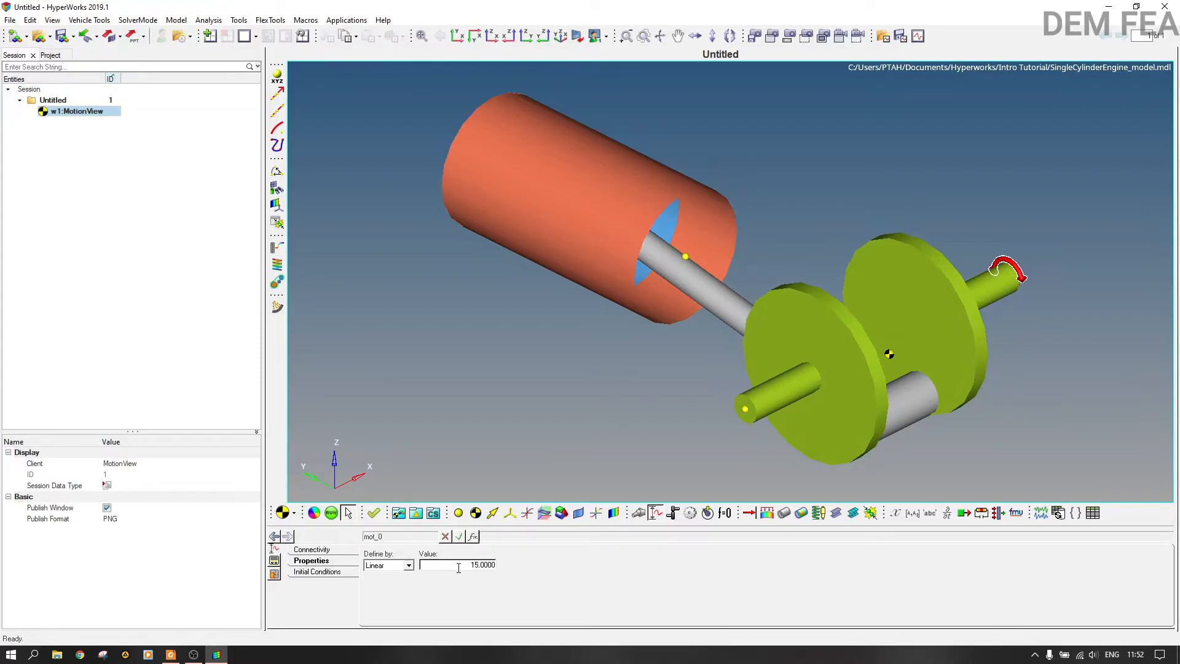
- Review the model's Gravity and Units forms under Misc in the project tree, and return to the session tree
{"action": "left_click", "coordinate": [50, 55]}
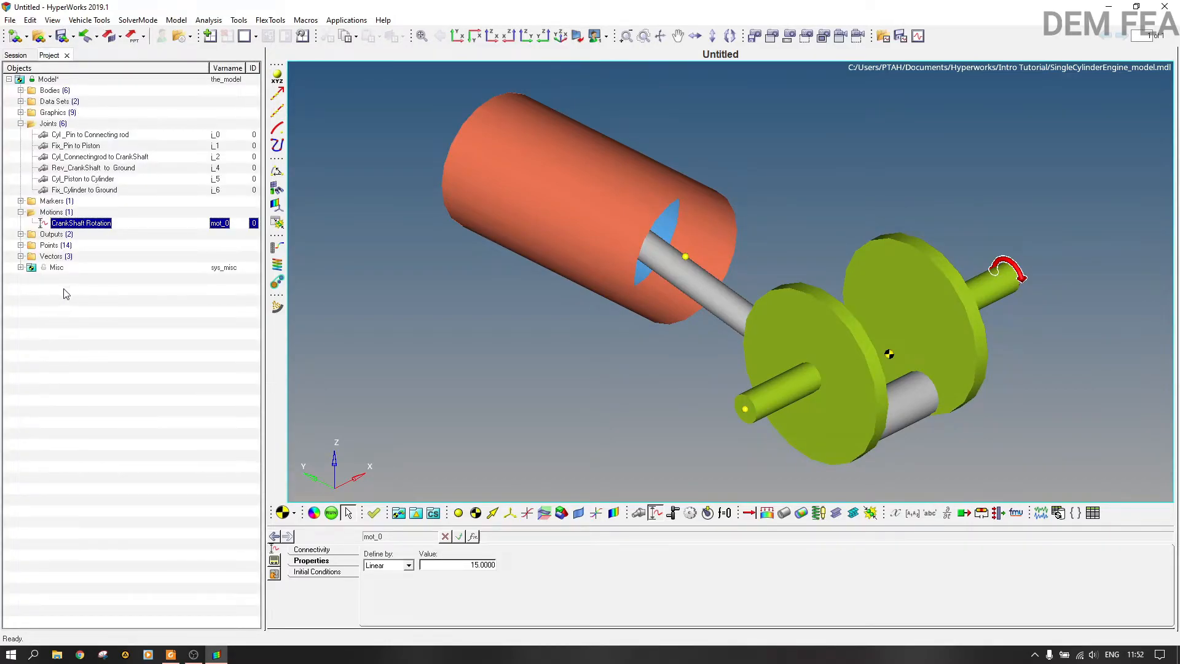
{"action": "left_click", "coordinate": [20, 268]}
{"action": "left_click", "coordinate": [32, 290]}
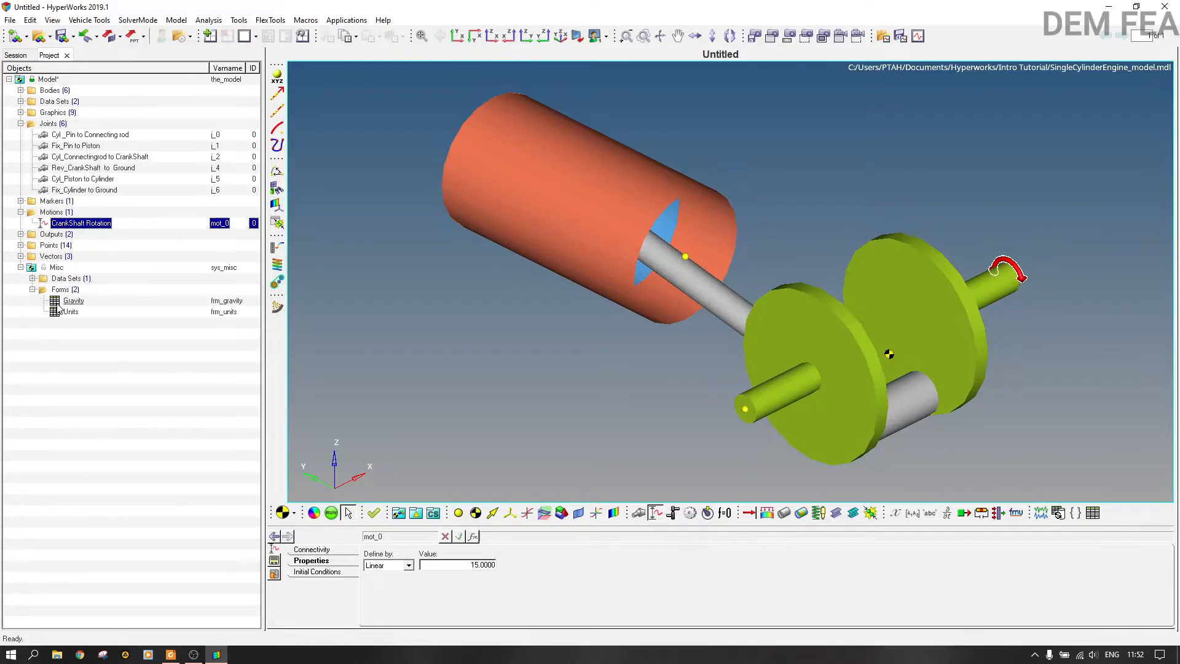
{"action": "left_click", "coordinate": [73, 300]}
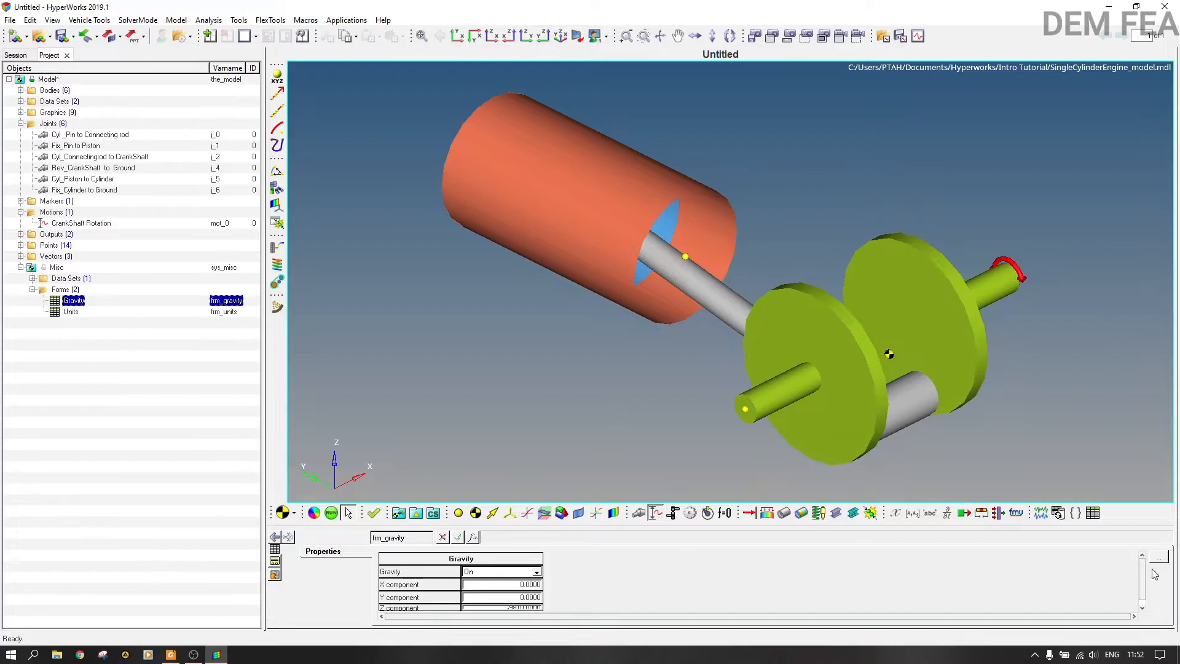
{"action": "left_click", "coordinate": [1141, 608]}
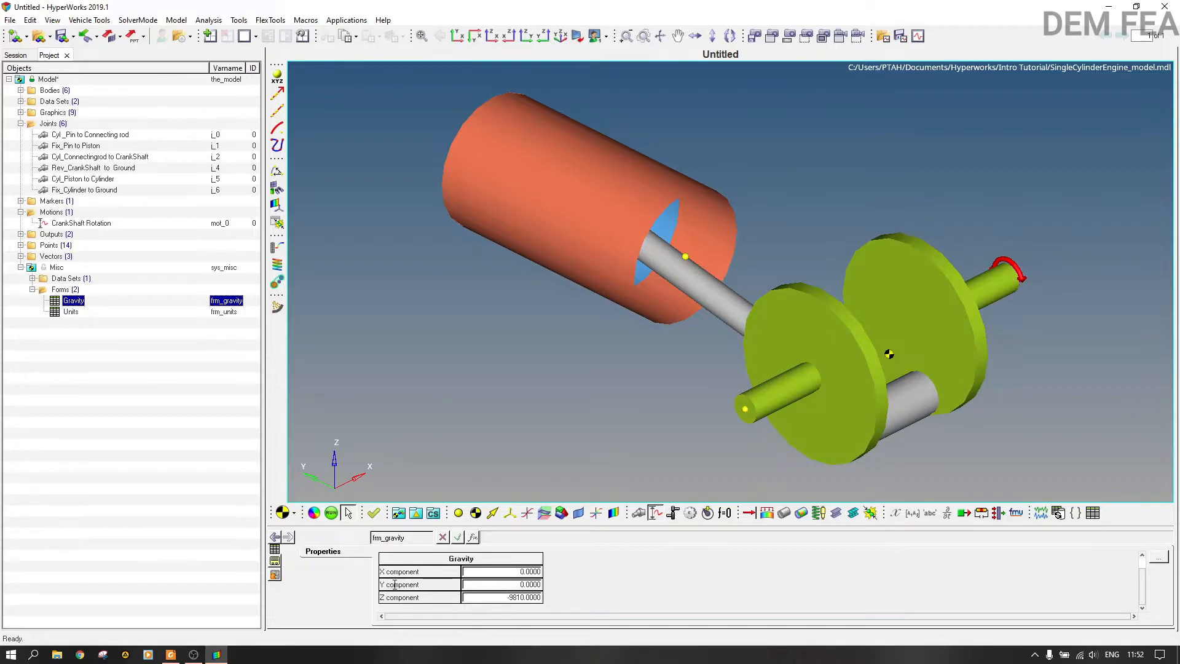
{"action": "left_click", "coordinate": [70, 311]}
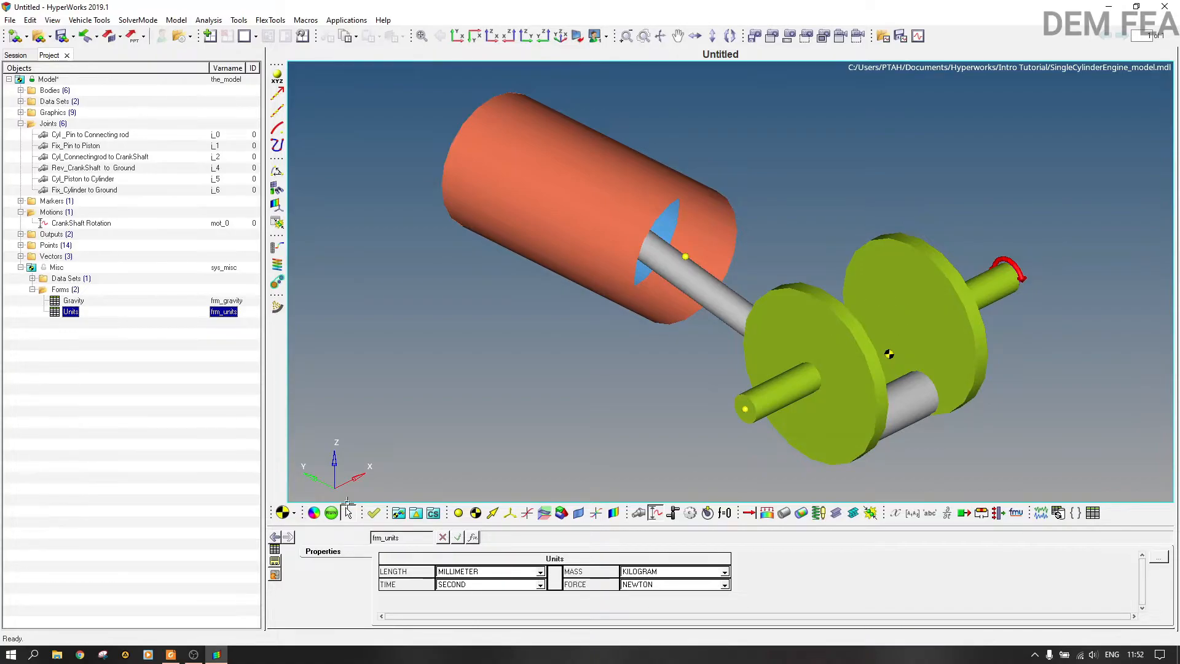
{"action": "left_click", "coordinate": [15, 54]}
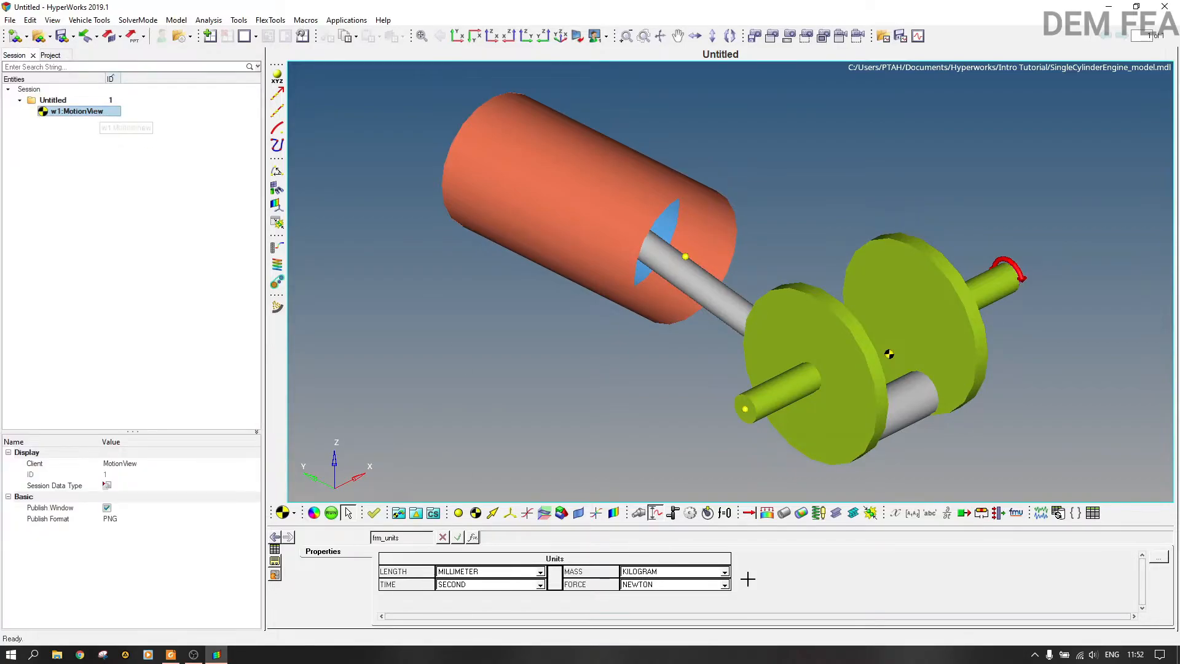
- Open the simulation run settings and save the model as SingleCylinderEngine_model_15rad_sec in the Intro Tutorial folder
{"action": "left_click", "coordinate": [331, 513]}
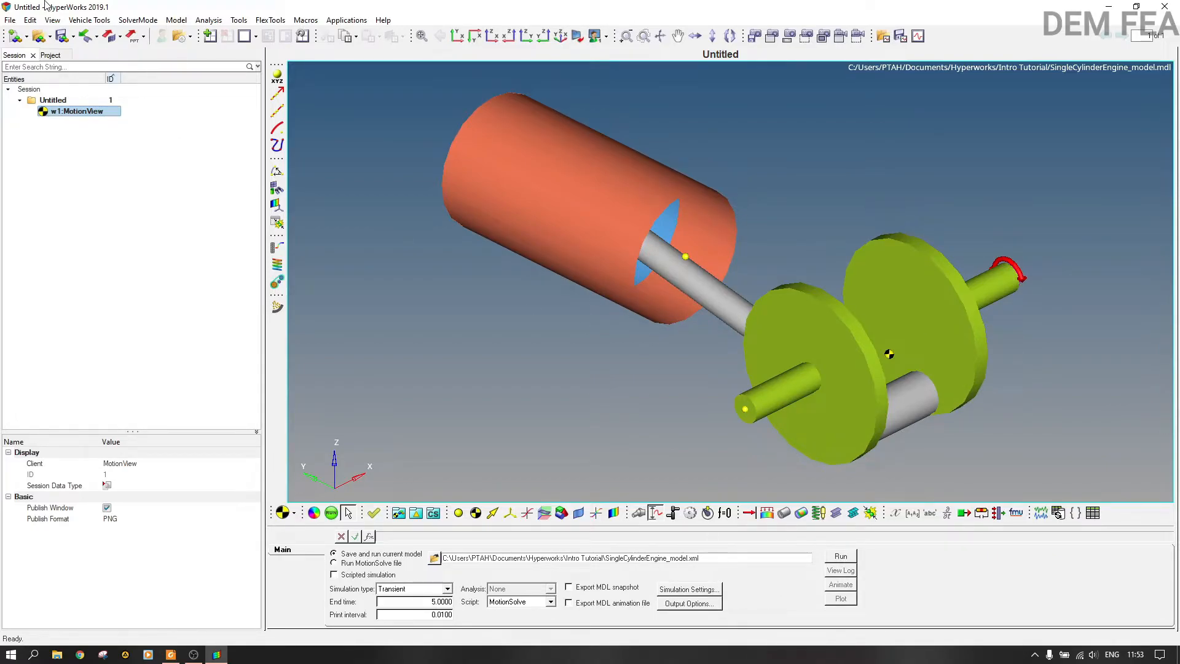
{"action": "left_click", "coordinate": [11, 21]}
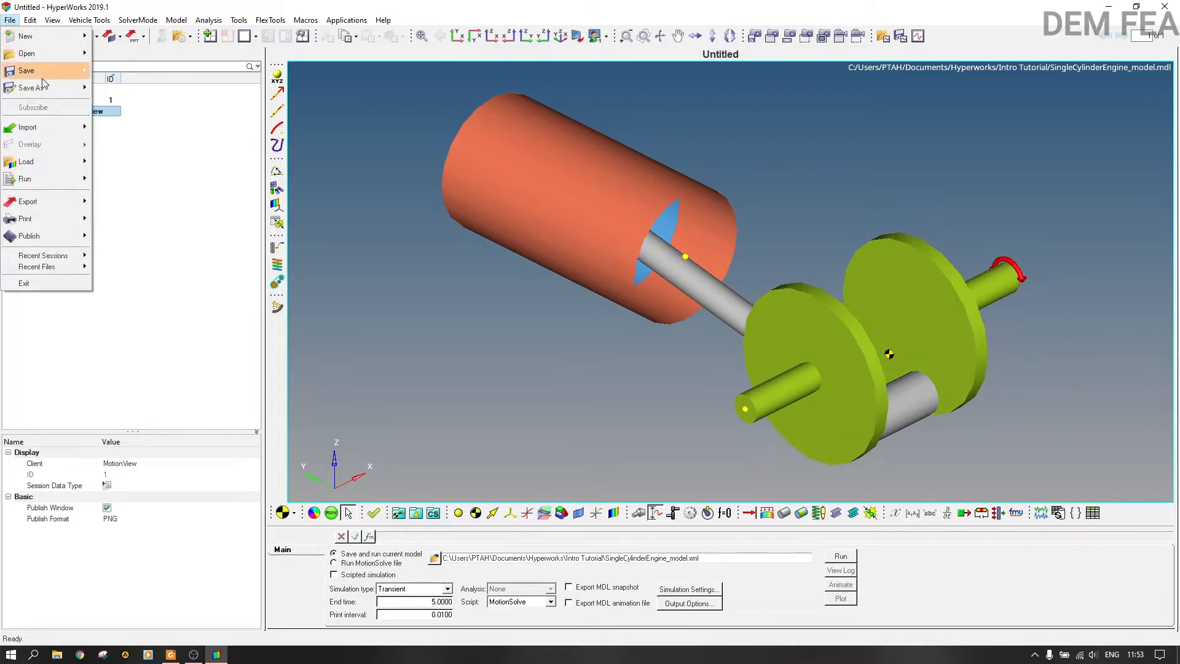
{"action": "mouse_move", "coordinate": [43, 85]}
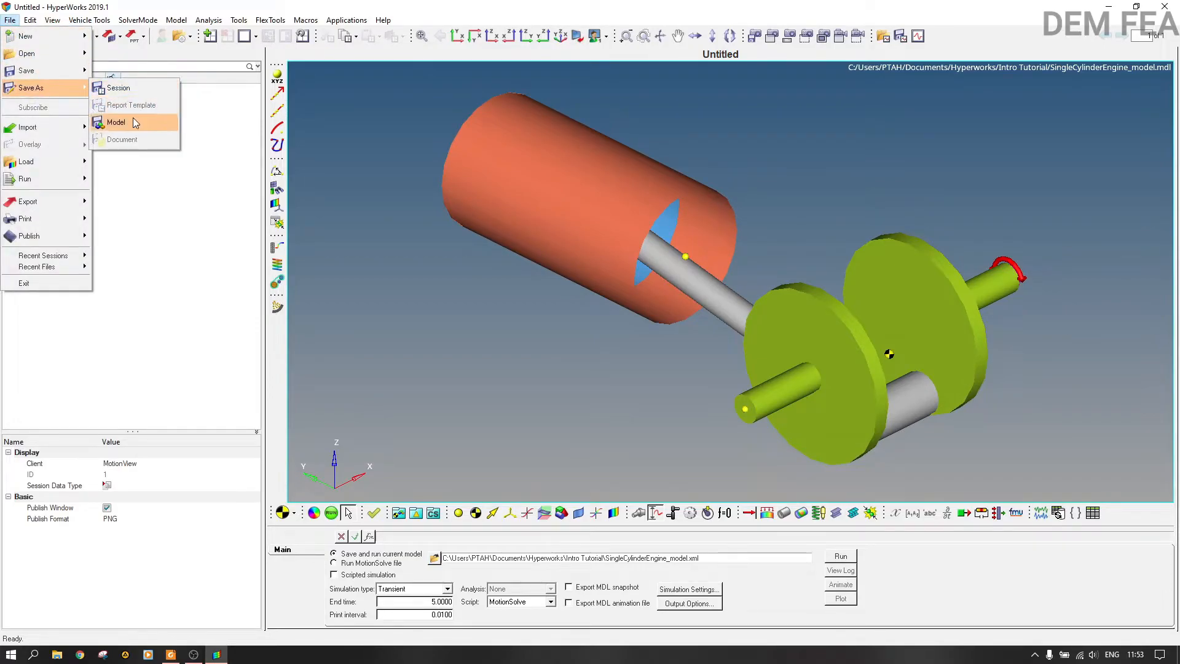
{"action": "left_click", "coordinate": [133, 118]}
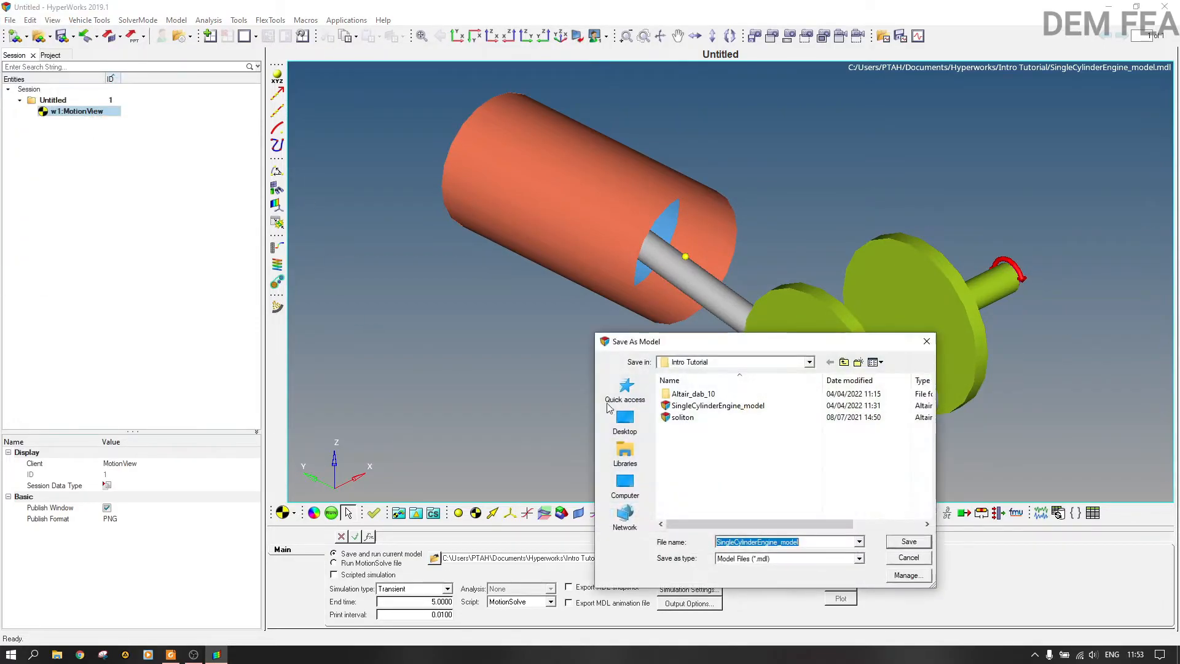
{"action": "left_click", "coordinate": [761, 406]}
{"action": "left_click", "coordinate": [803, 542]}
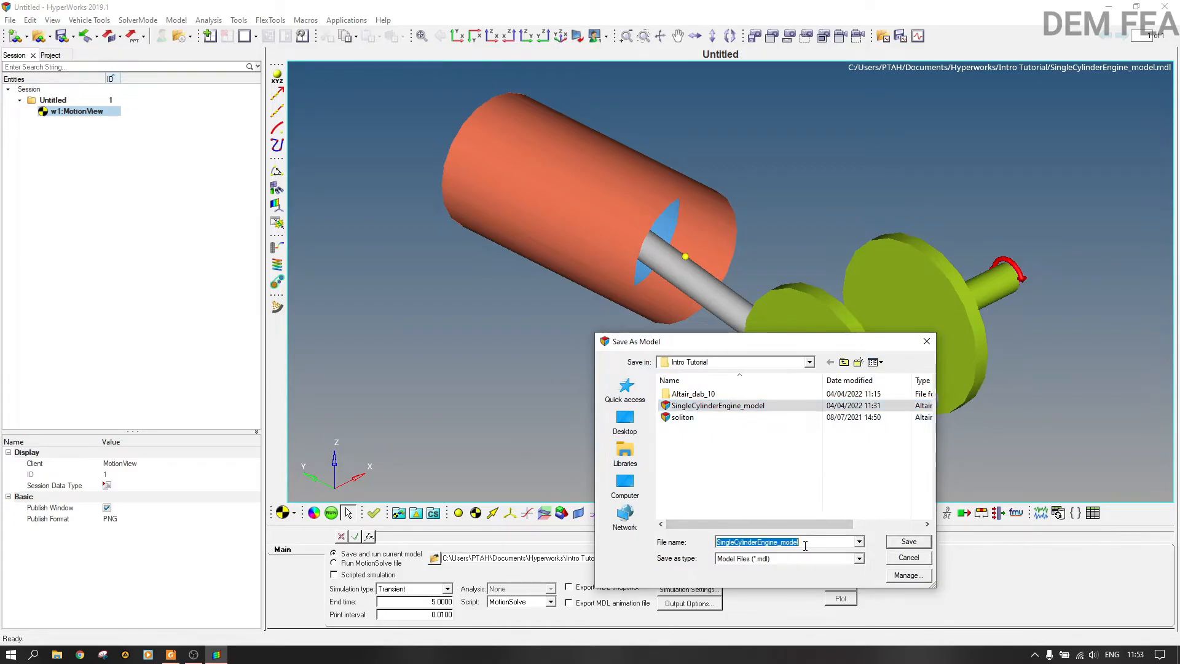
{"action": "left_click", "coordinate": [804, 545]}
{"action": "type", "text": "_"}
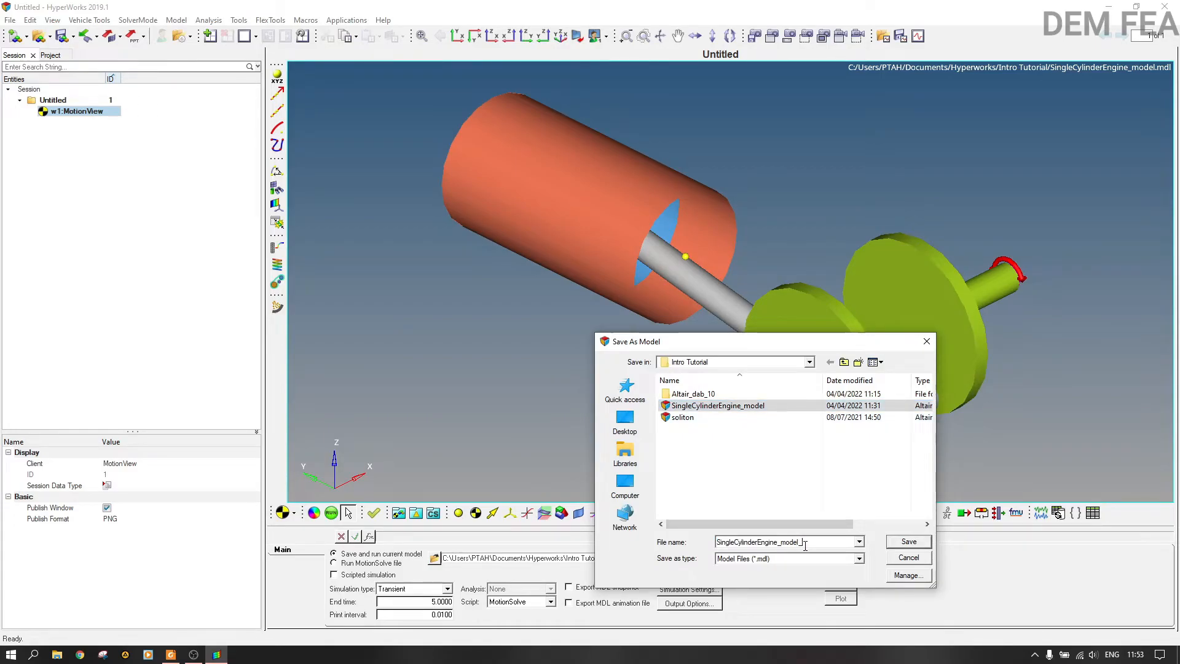
{"action": "type", "text": "15rad_sec"}
{"action": "left_click", "coordinate": [908, 541]}
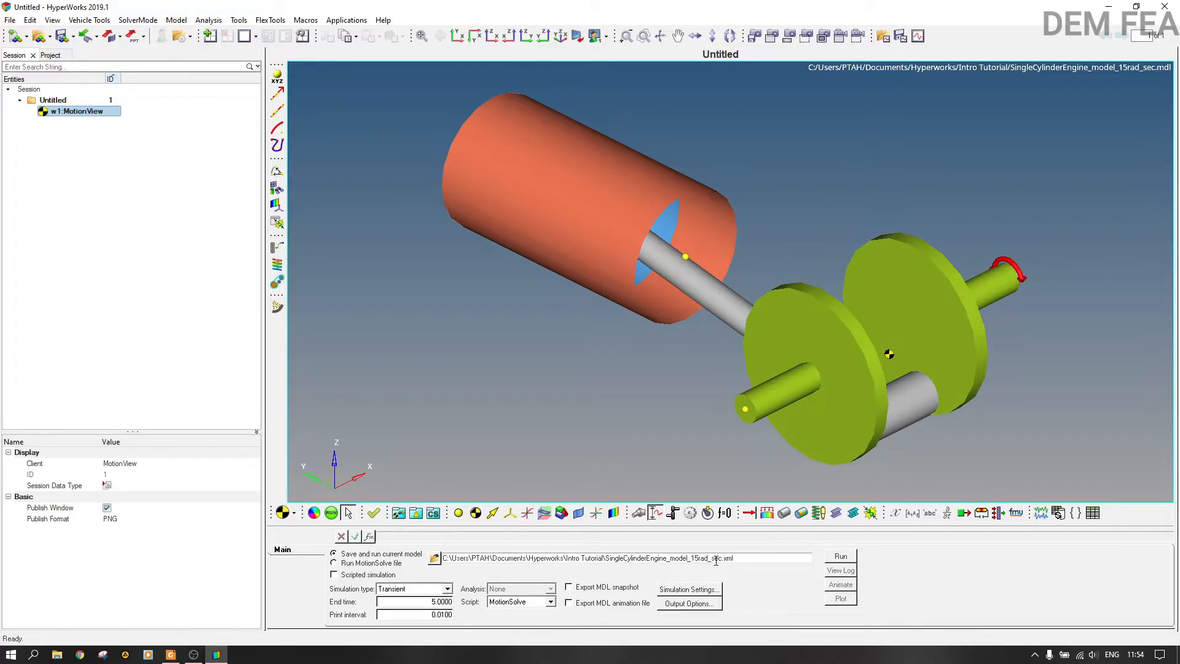
- Set the run's MotionSolve file to SingleCylinderEngine_model_15rad_sec.xml in the Intro Tutorial folder
{"action": "left_click", "coordinate": [435, 558]}
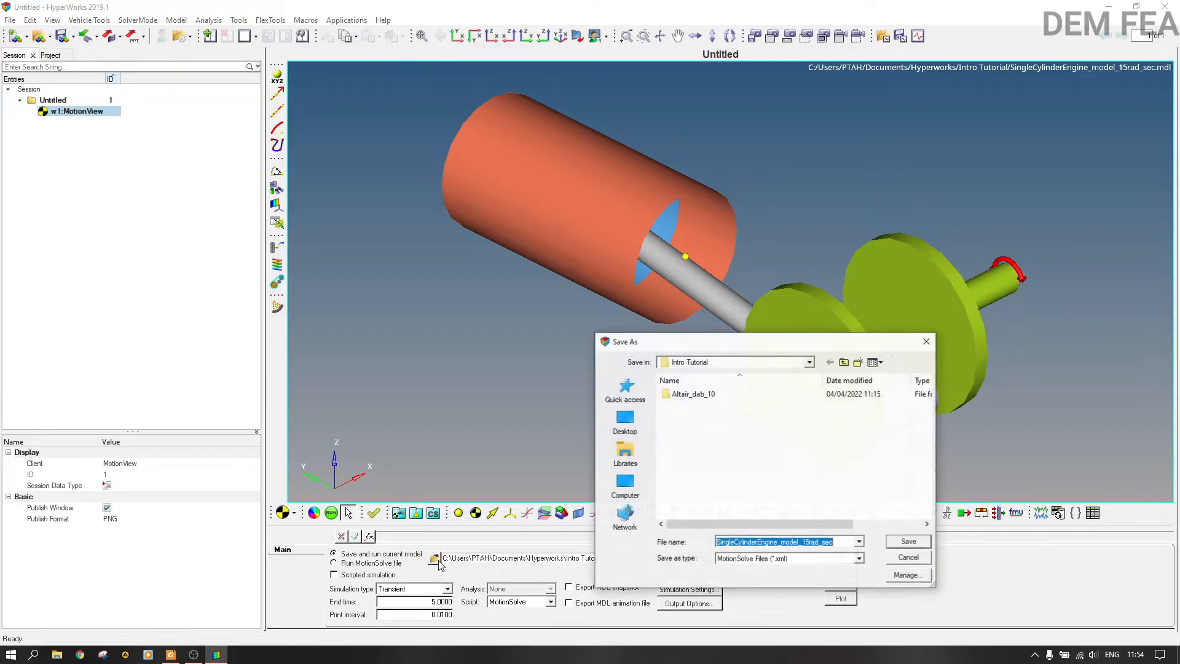
{"action": "left_click", "coordinate": [908, 542]}
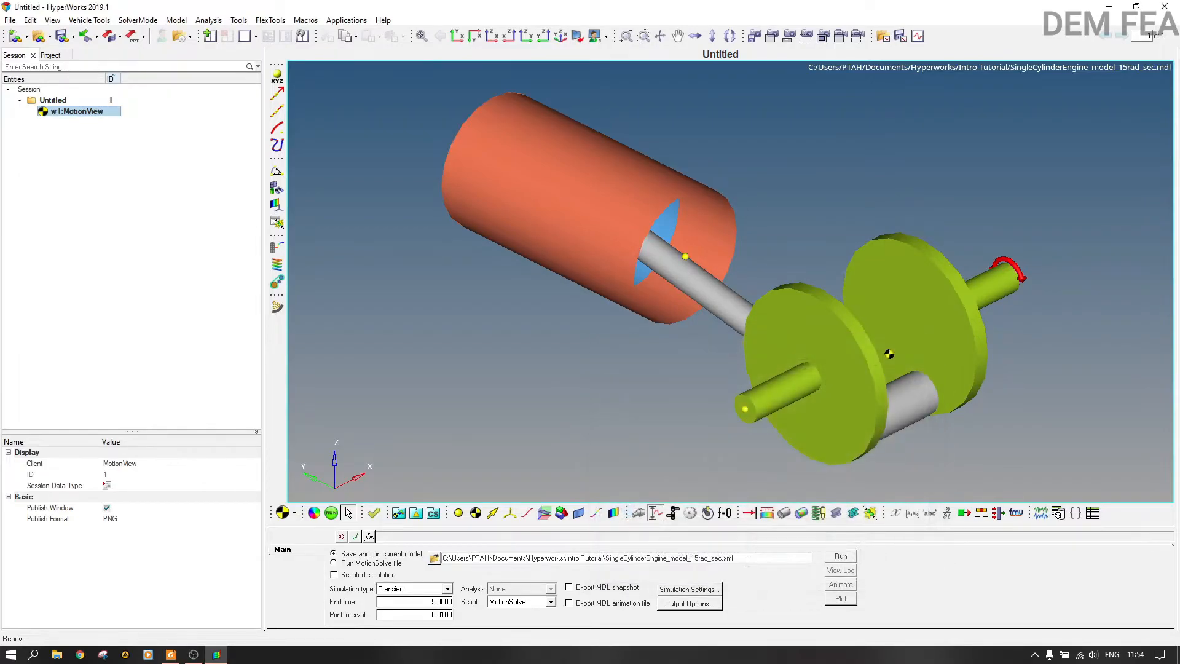
{"action": "left_click", "coordinate": [434, 558]}
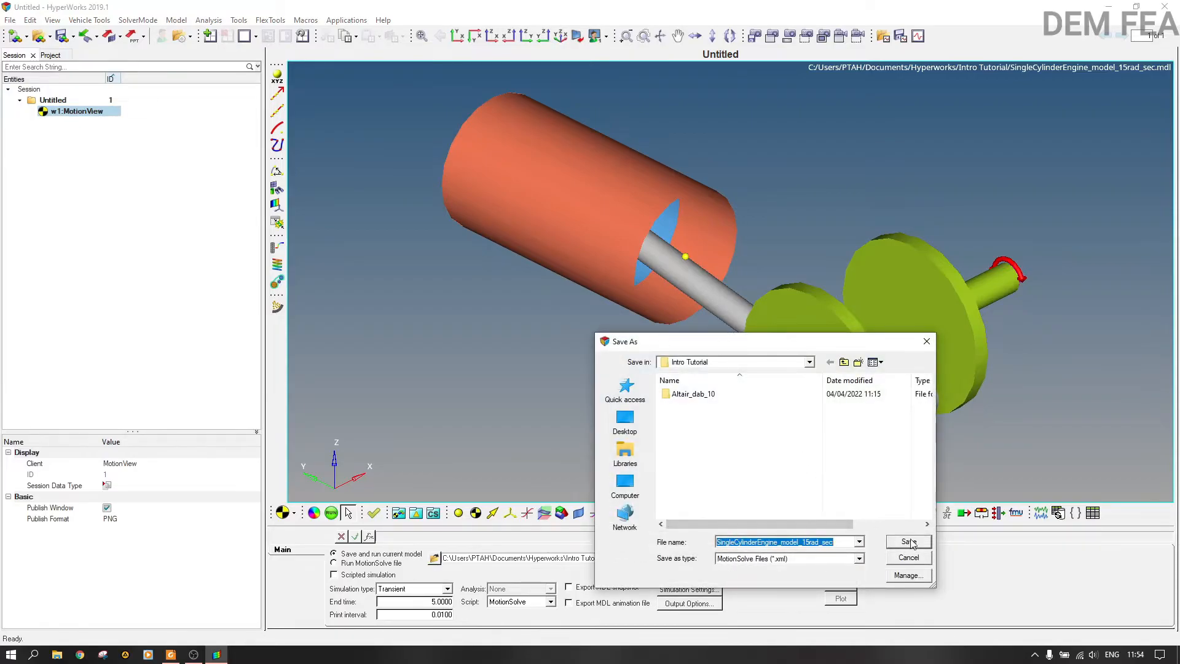
{"action": "left_click", "coordinate": [899, 544]}
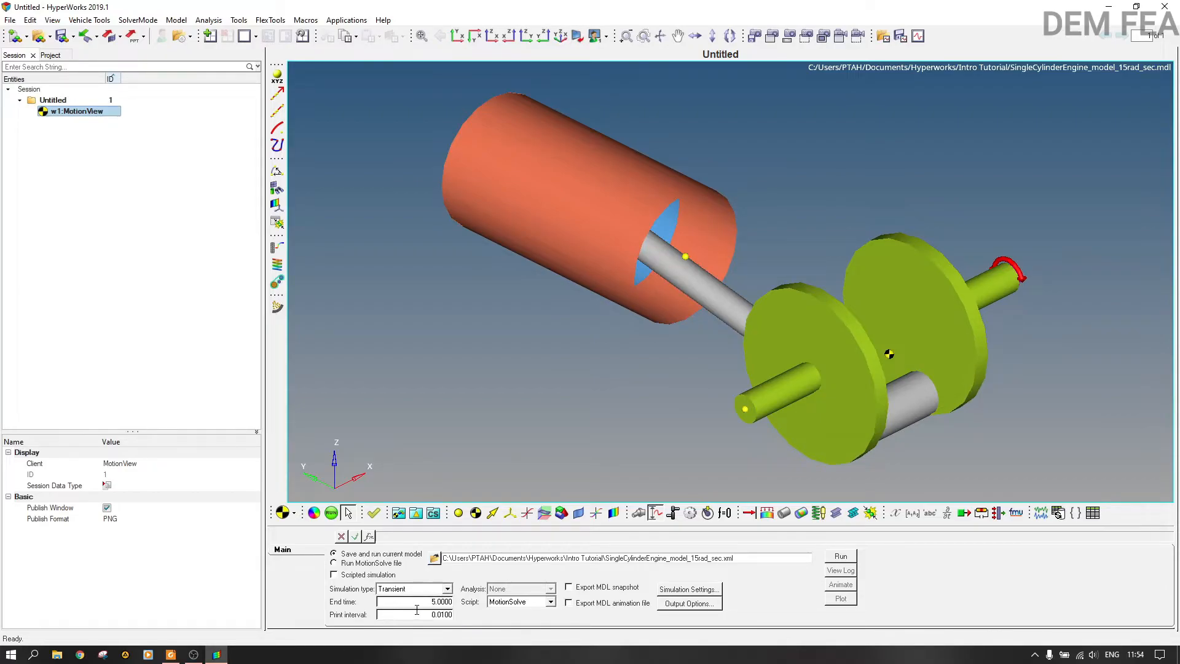
- Check the run's end time and review the General and H3D output options without changing them
{"action": "left_click", "coordinate": [437, 602]}
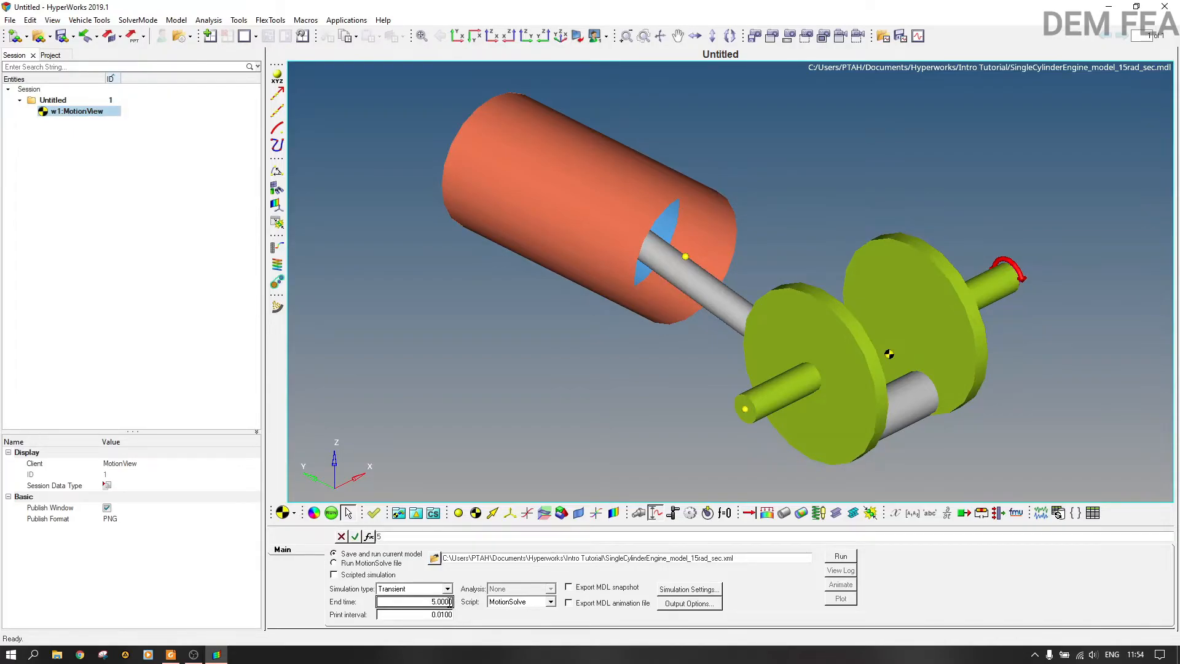
{"action": "left_click", "coordinate": [671, 604]}
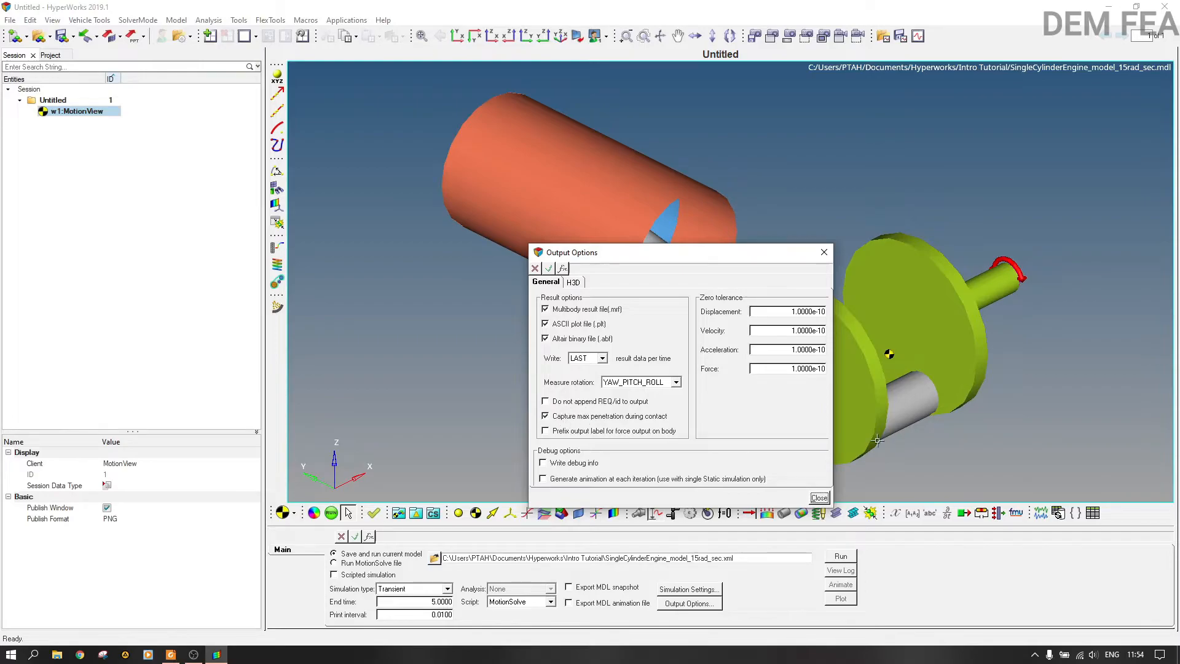
{"action": "left_click", "coordinate": [574, 282]}
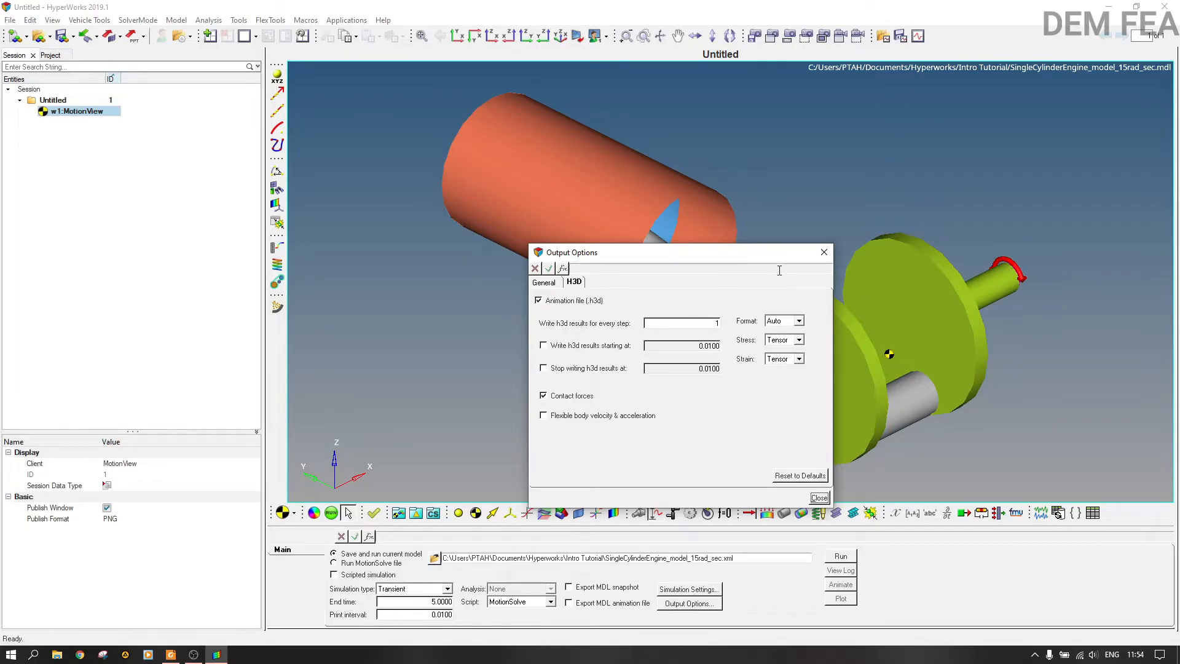
{"action": "left_click", "coordinate": [823, 252]}
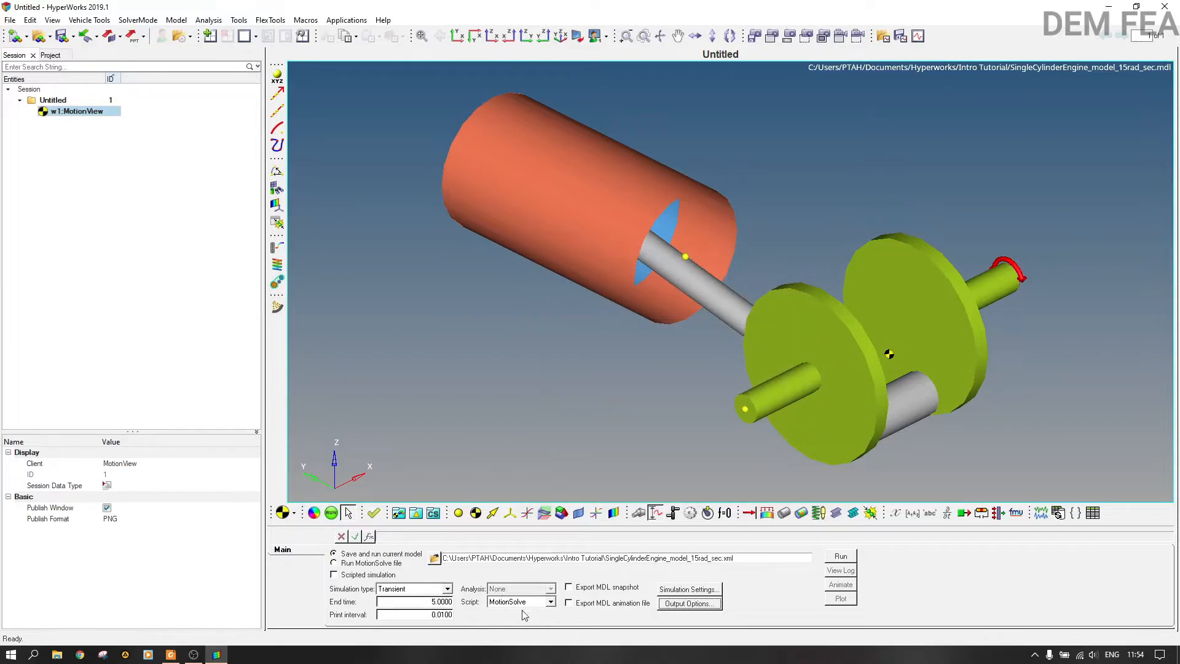
- Review the Static, Transient, Linear and General simulation settings and close them unchanged
{"action": "left_click", "coordinate": [690, 589]}
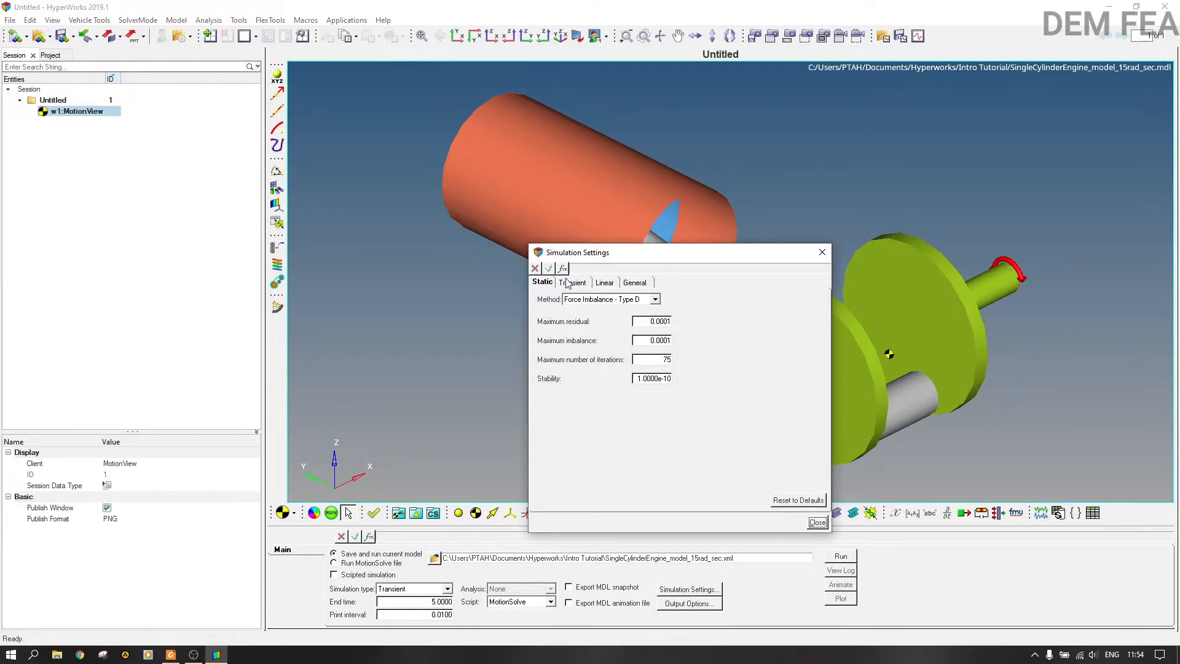
{"action": "left_click", "coordinate": [584, 285]}
{"action": "left_click", "coordinate": [608, 285]}
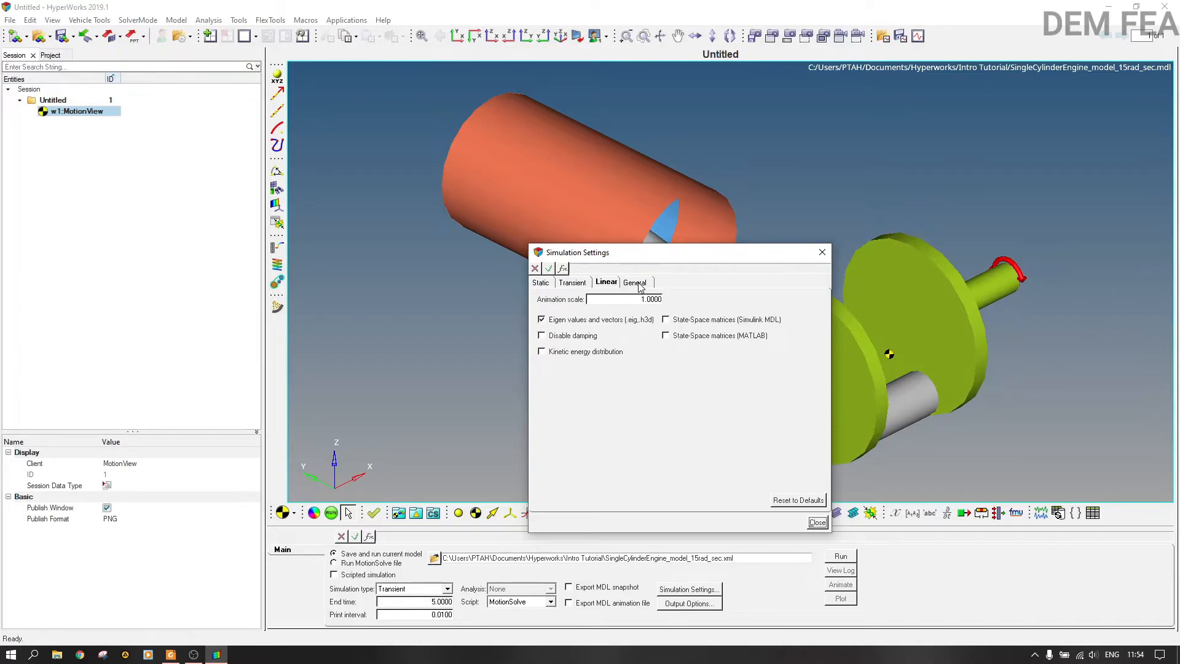
{"action": "left_click", "coordinate": [636, 284]}
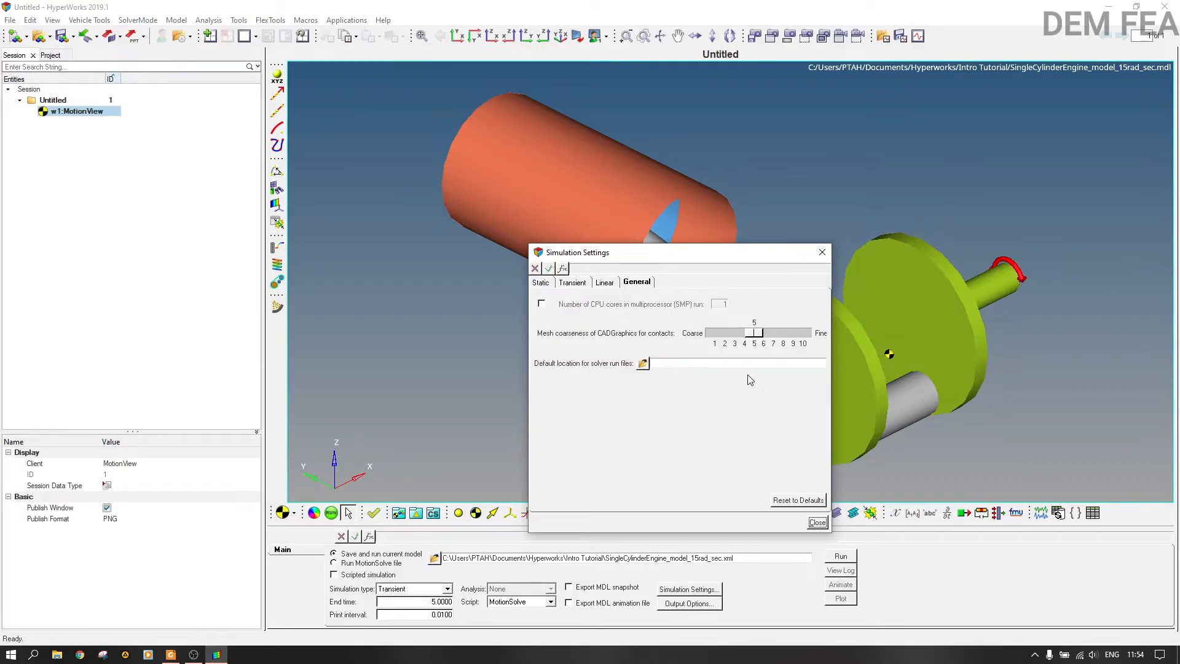
{"action": "left_click", "coordinate": [823, 253]}
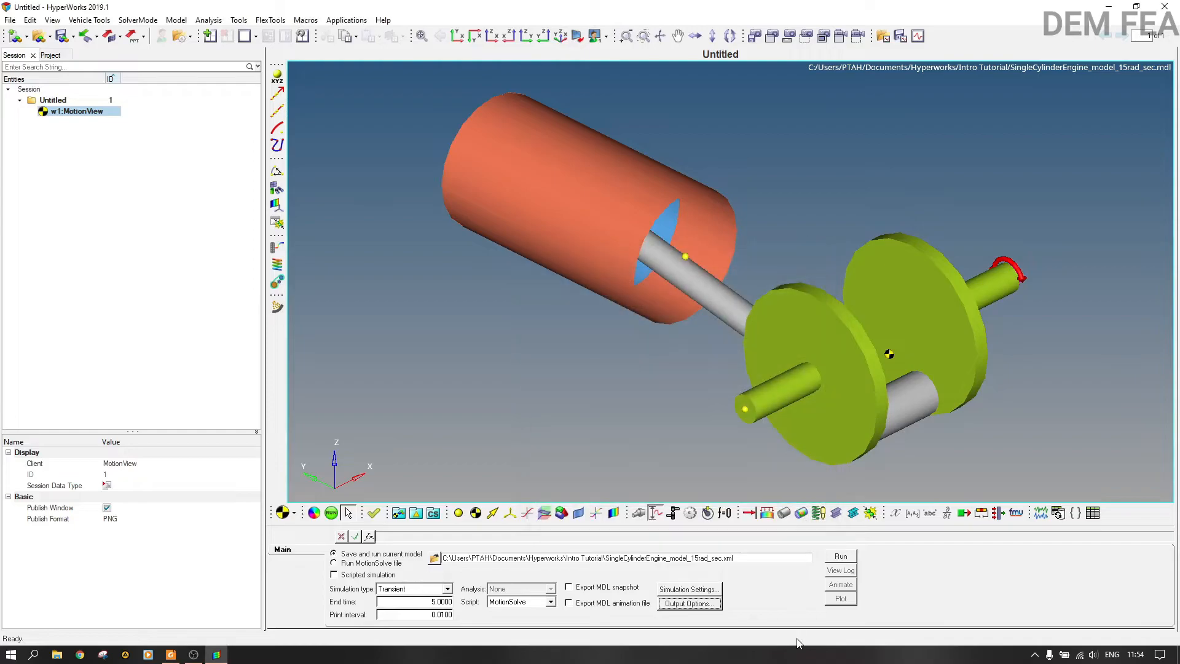
- Run the transient simulation of the 15 rad/s engine model and close the solver view and message log
{"action": "left_click", "coordinate": [841, 556]}
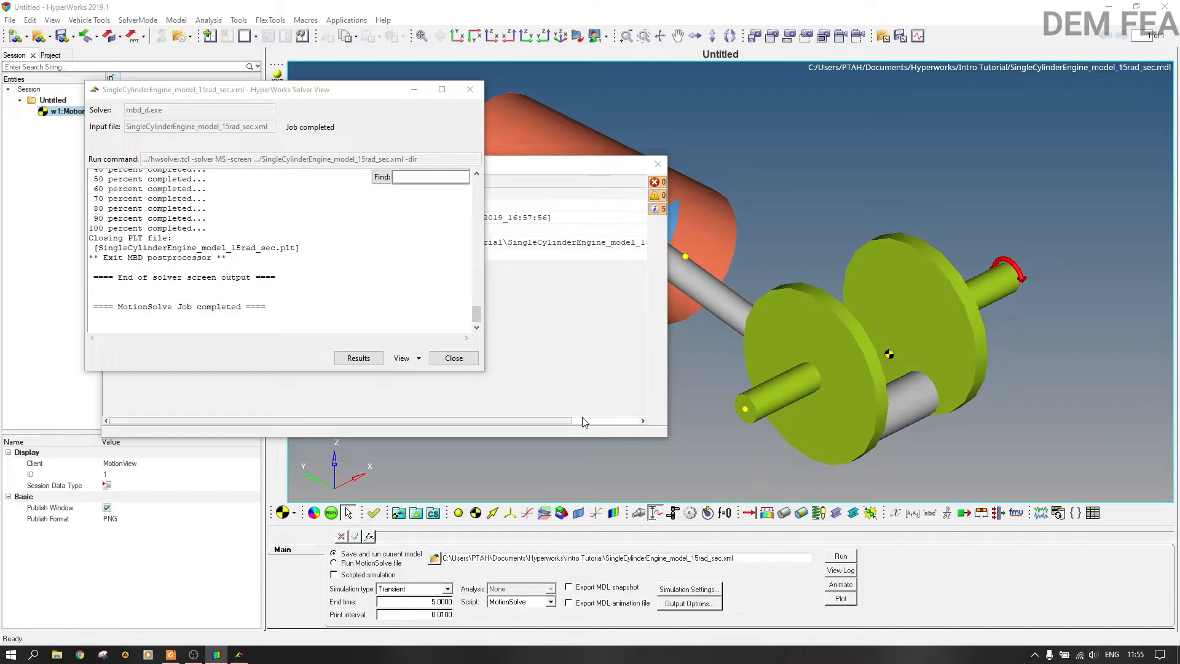
{"action": "left_click", "coordinate": [458, 358]}
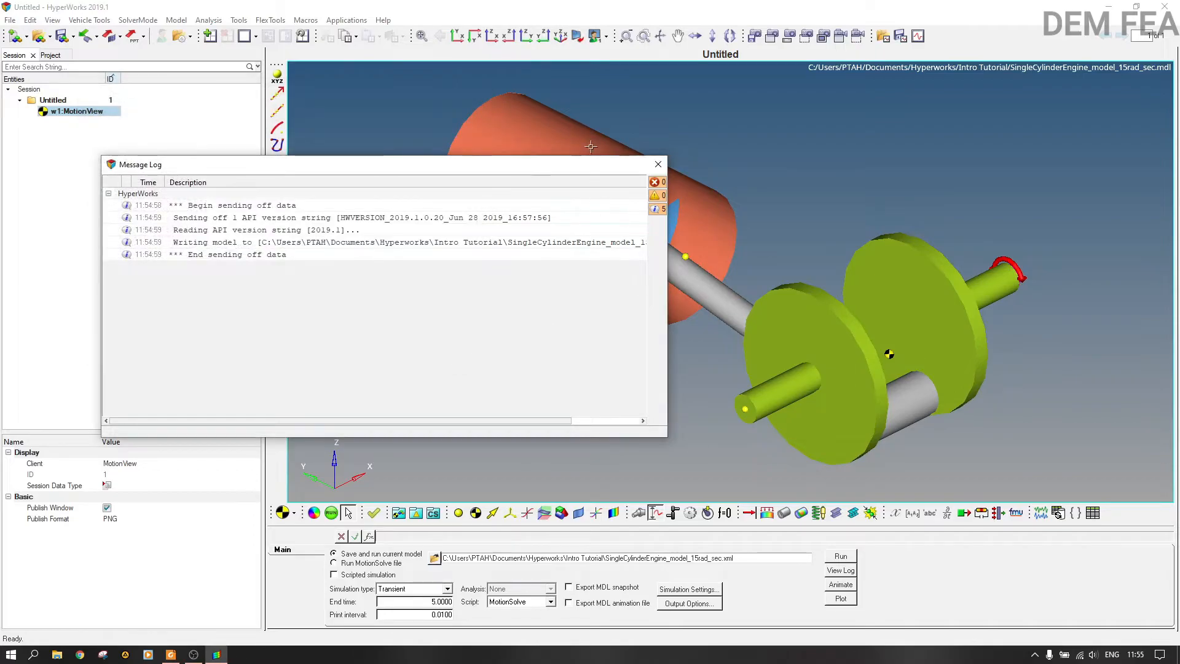
{"action": "left_click", "coordinate": [656, 160]}
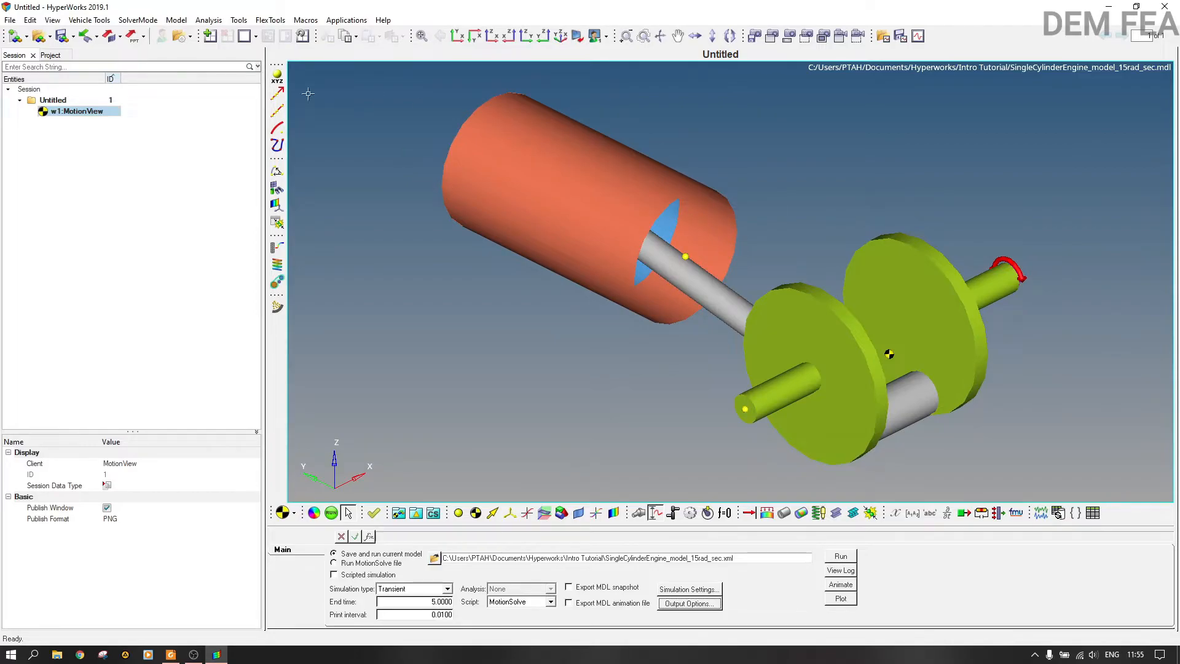
- Add a new page to the session and set its window to the HyperView client
{"action": "left_click", "coordinate": [209, 36]}
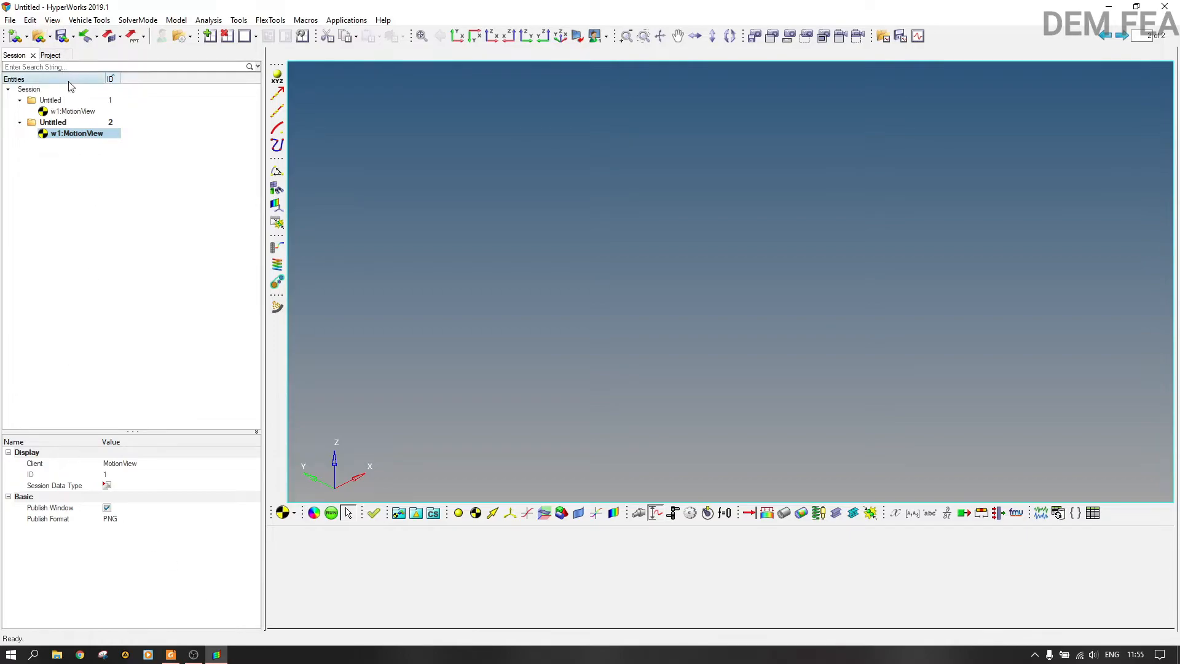
{"action": "left_click", "coordinate": [295, 516]}
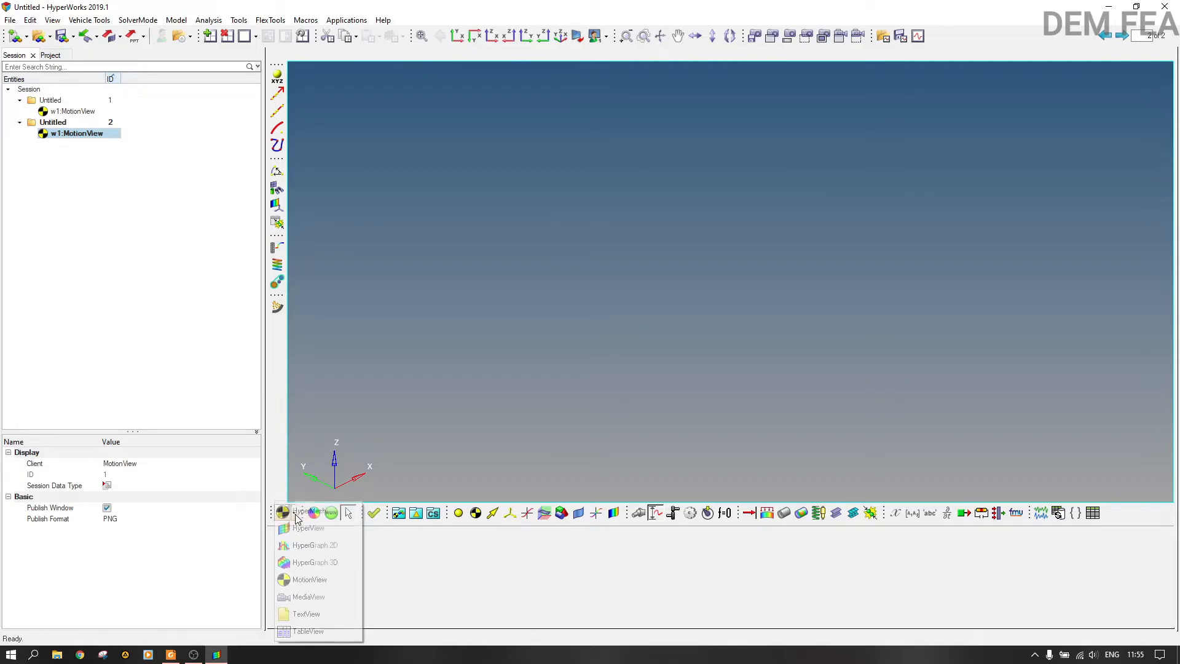
{"action": "left_click", "coordinate": [298, 527]}
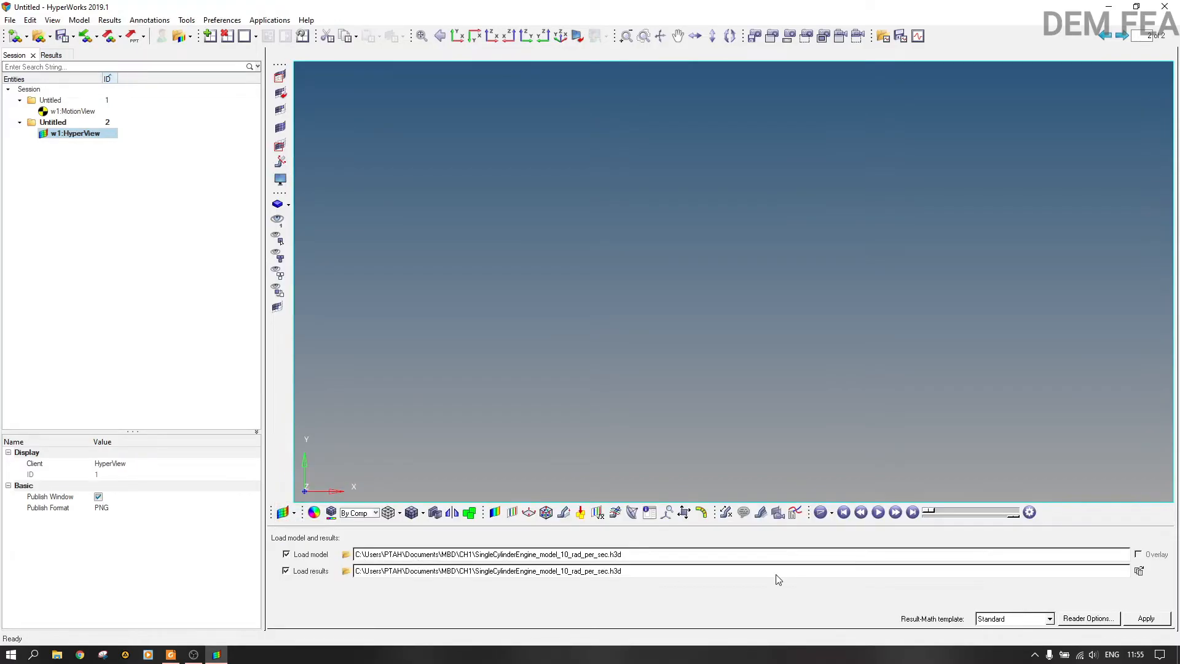
- Load SingleCylinderEngine_model_15rad_sec.h3d from the Intro Tutorial folder as both model and results
{"action": "left_click", "coordinate": [345, 555]}
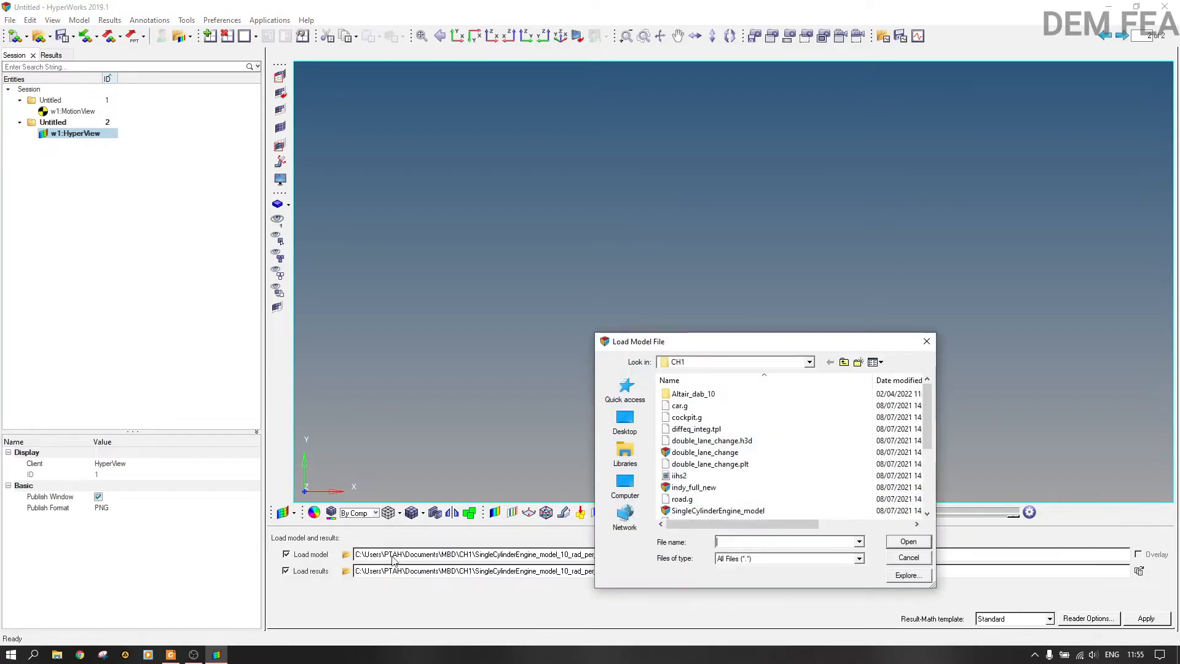
{"action": "left_click", "coordinate": [847, 363]}
{"action": "left_click", "coordinate": [847, 364]}
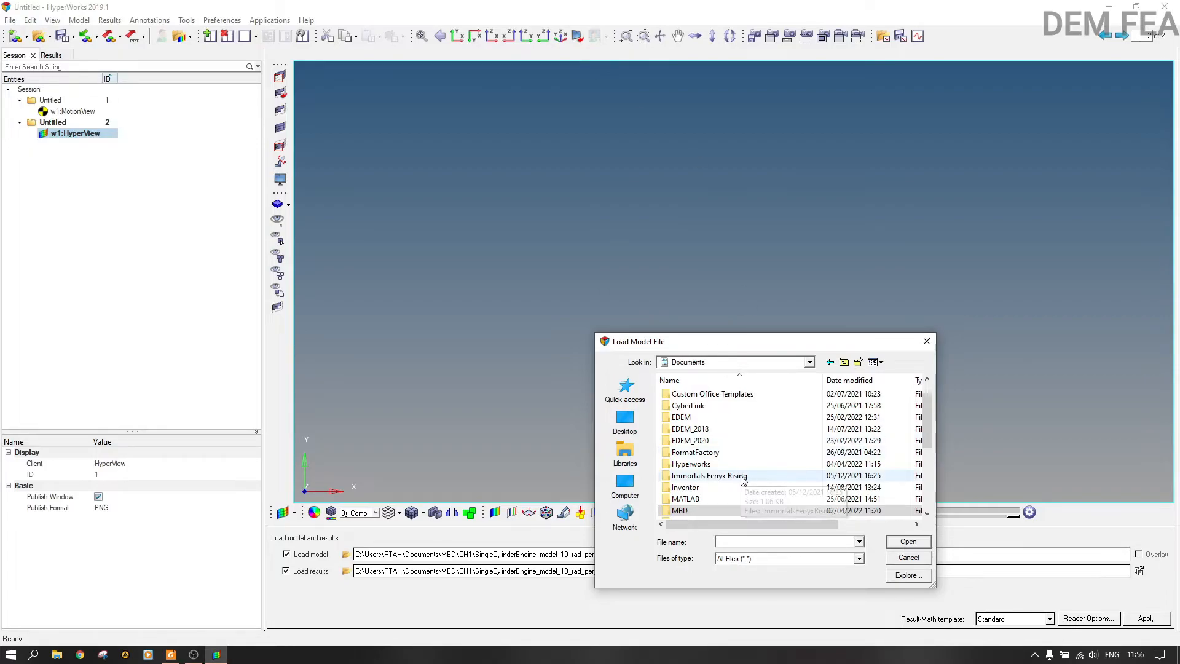
{"action": "double_click", "coordinate": [691, 464]}
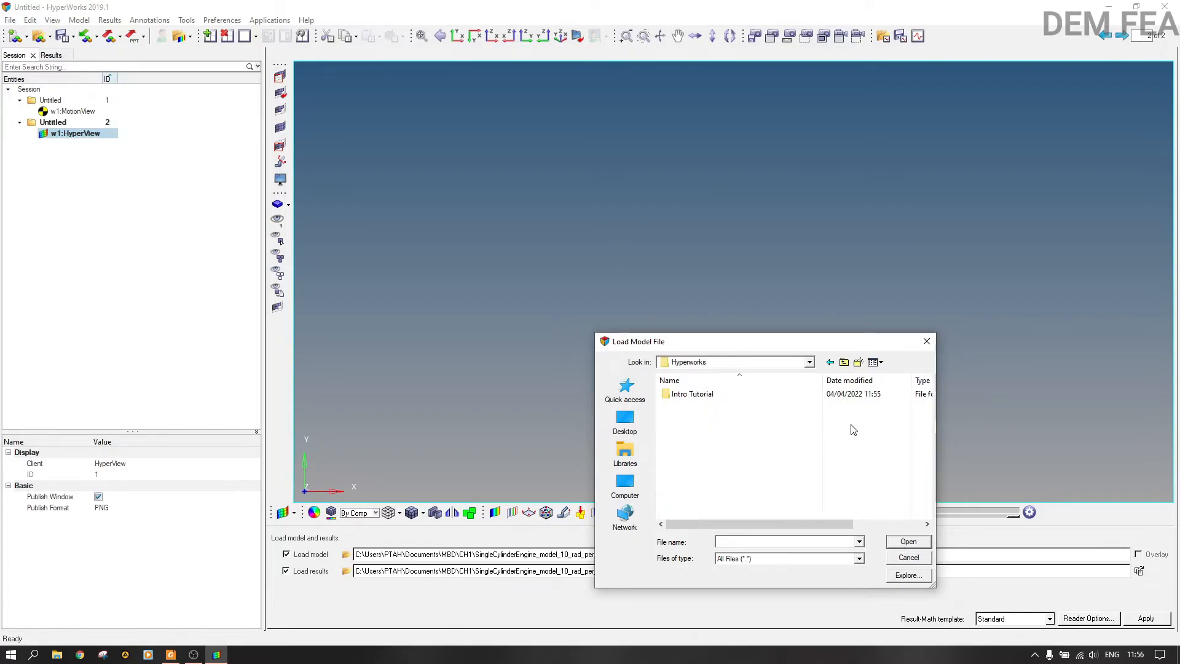
{"action": "double_click", "coordinate": [731, 396]}
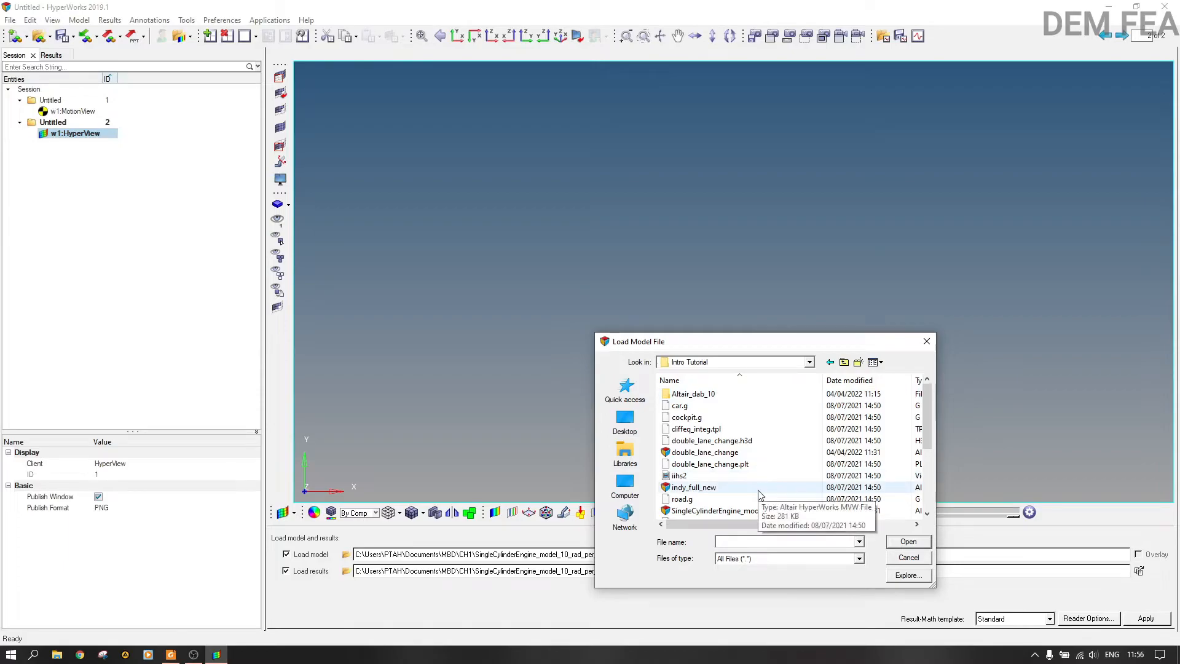
{"action": "scroll", "coordinate": [777, 488], "scroll_direction": "down", "scroll_amount": 2}
{"action": "left_click", "coordinate": [789, 476]}
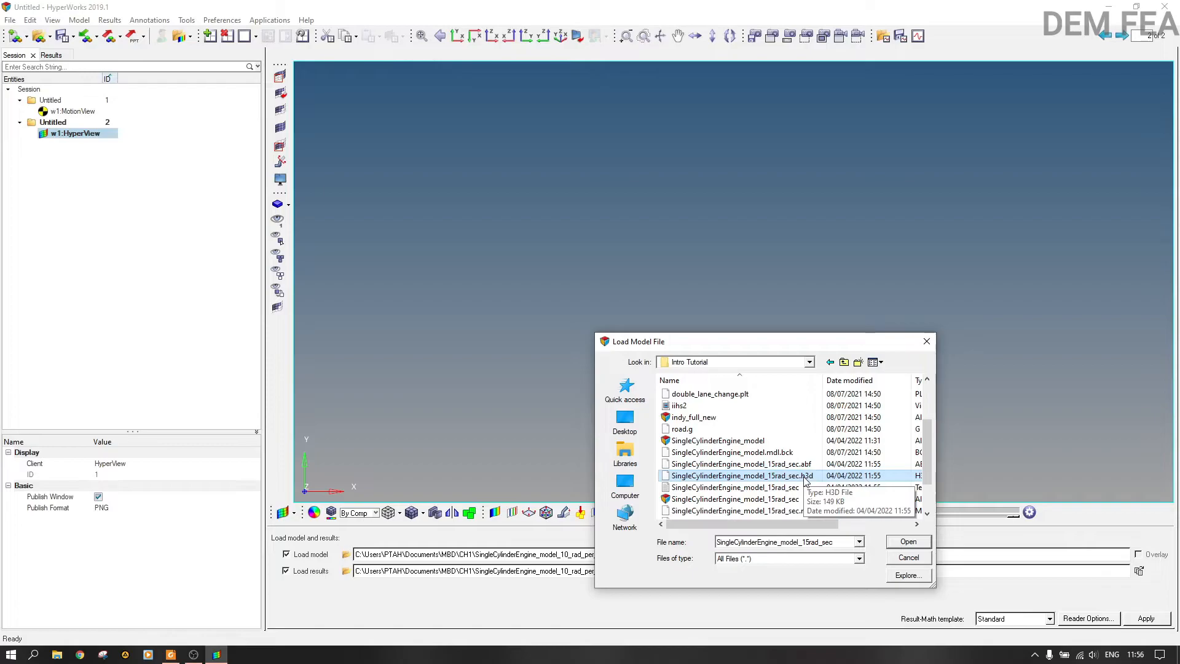
{"action": "left_click", "coordinate": [899, 543]}
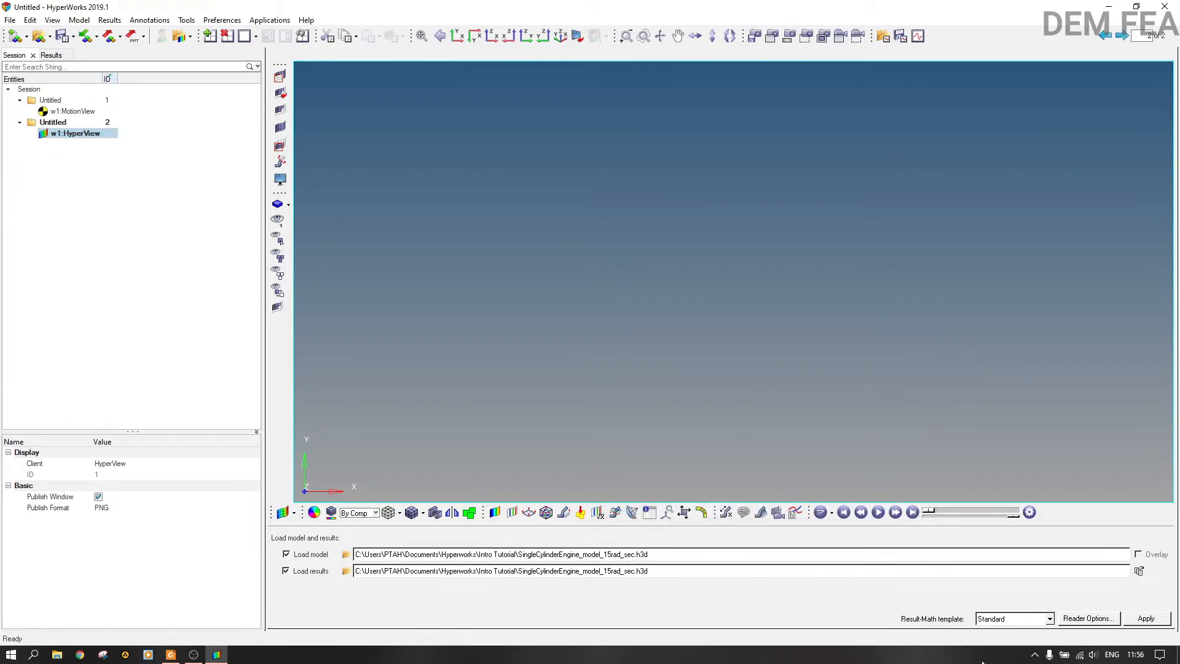
{"action": "left_click", "coordinate": [1149, 618]}
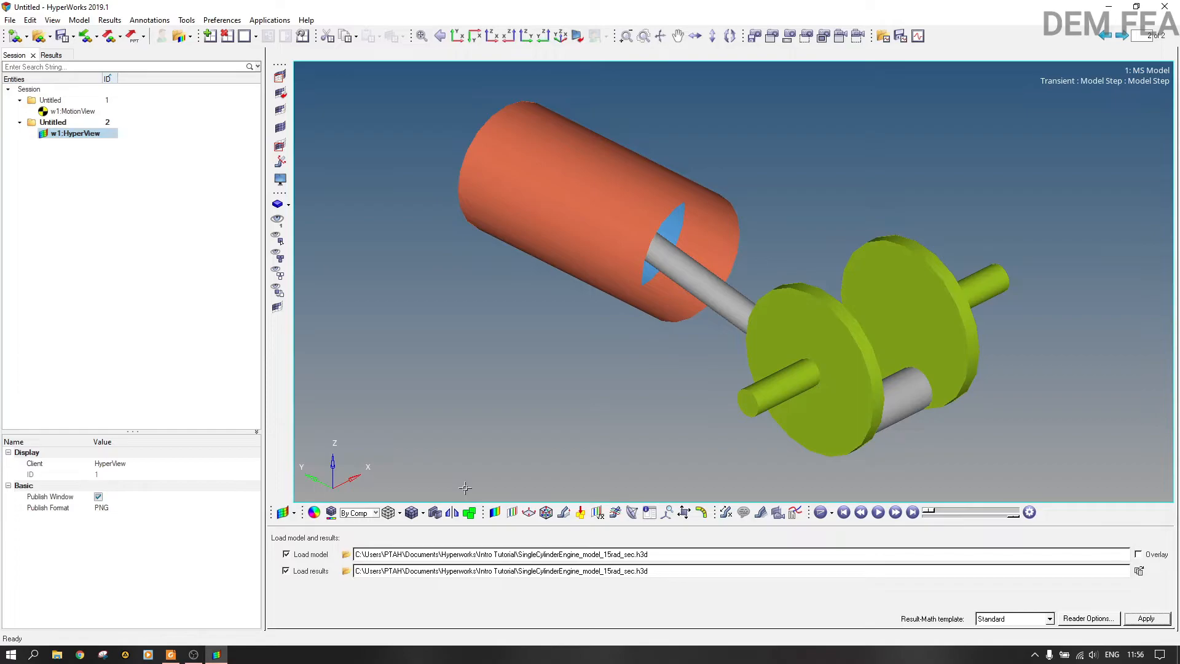
- Play the engine's transient animation and pause it
{"action": "left_click", "coordinate": [881, 517]}
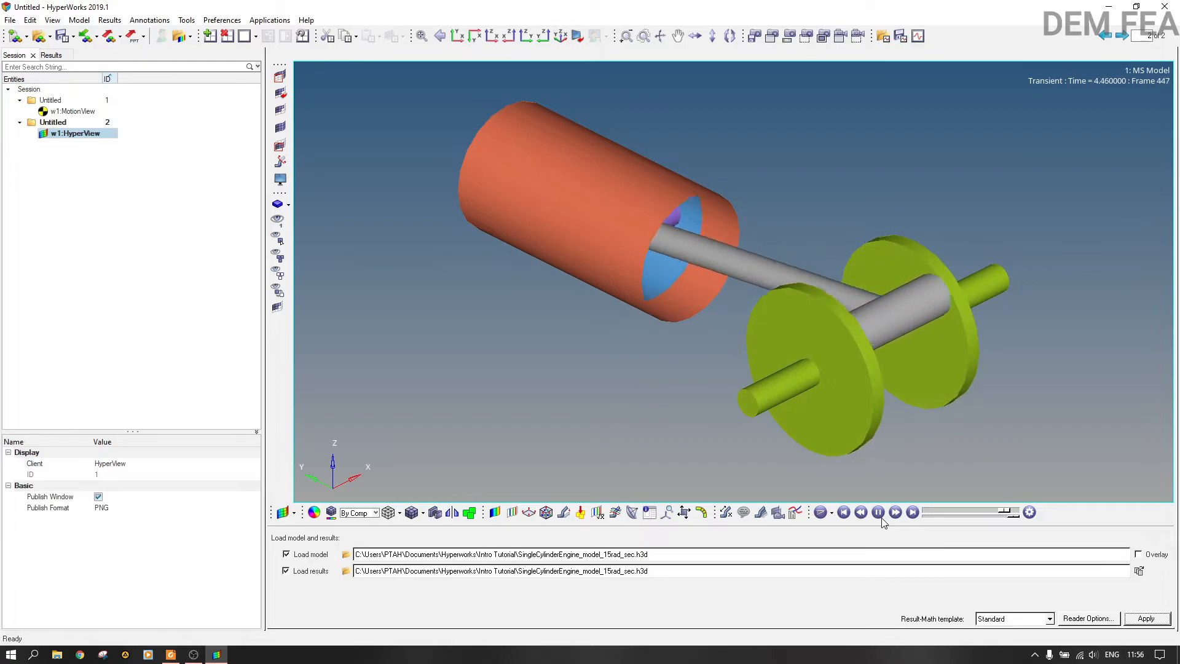
{"action": "left_click", "coordinate": [881, 518]}
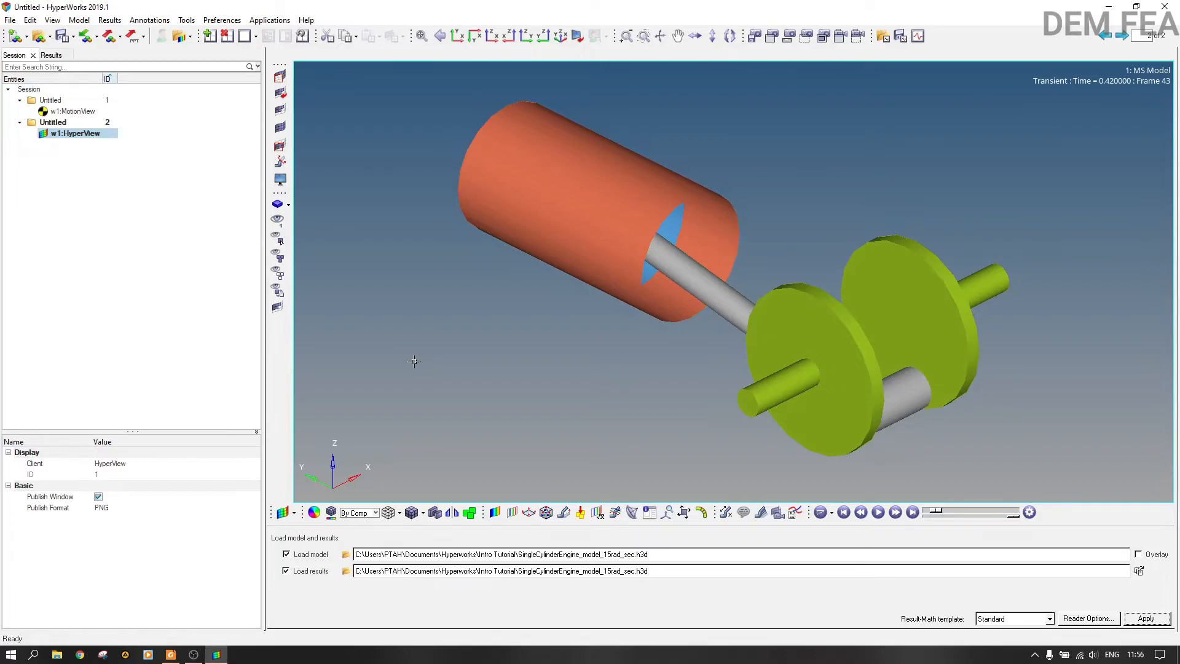
{"action": "left_click", "coordinate": [209, 37]}
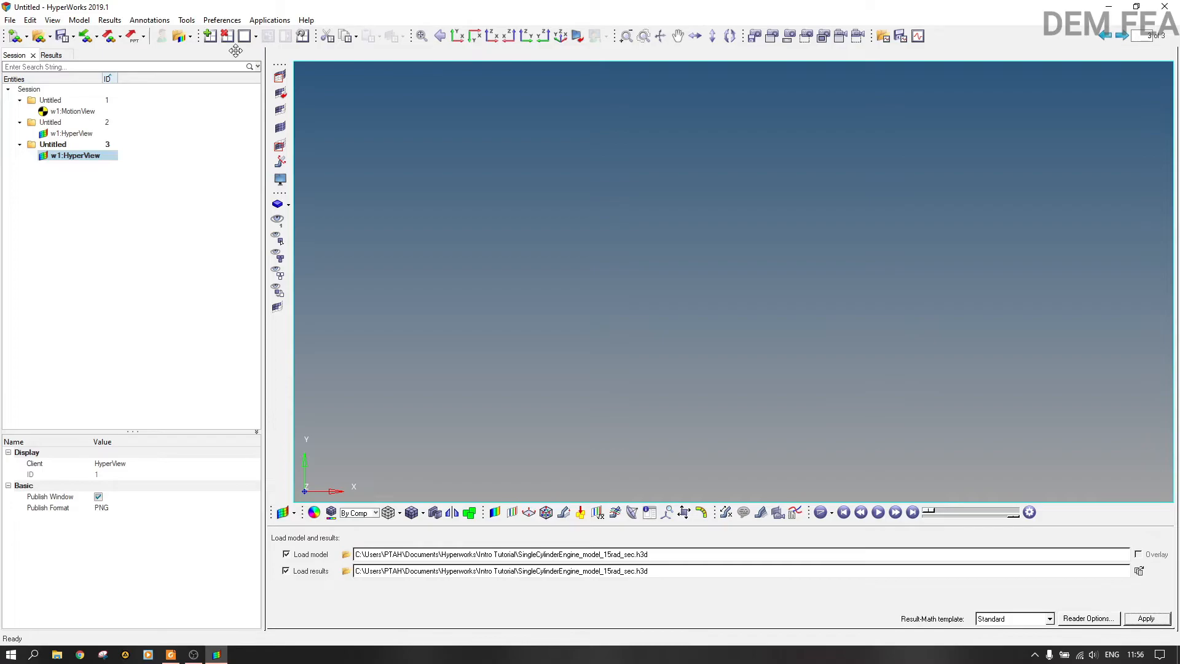
{"action": "left_click", "coordinate": [226, 36]}
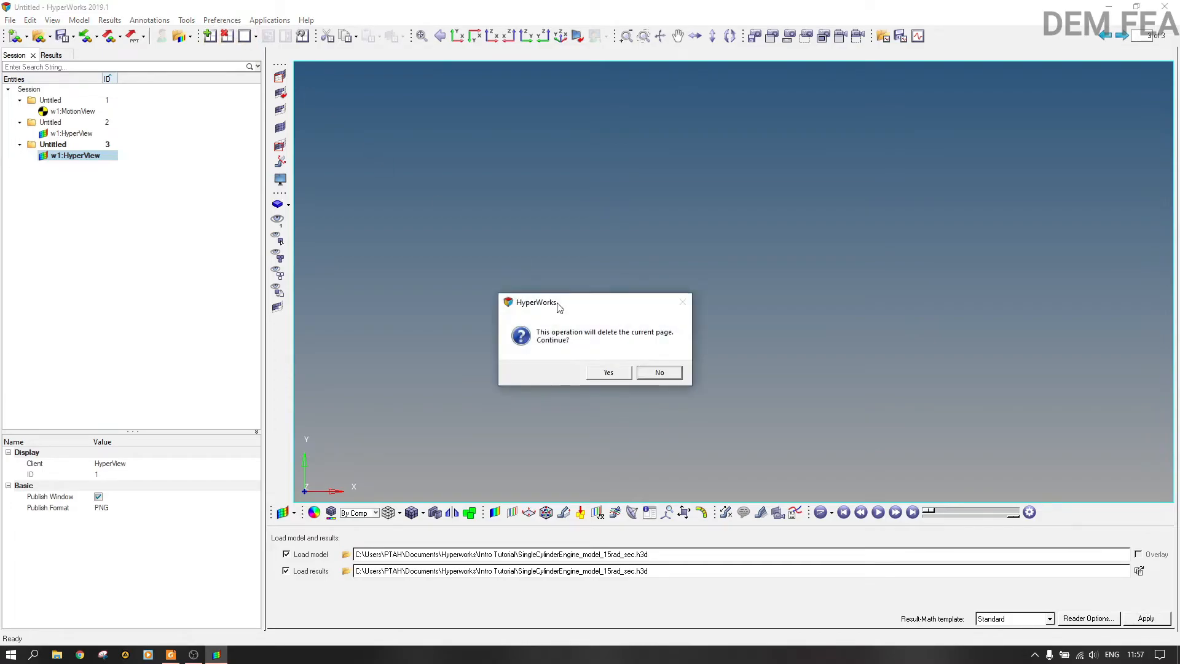
{"action": "left_click", "coordinate": [608, 372]}
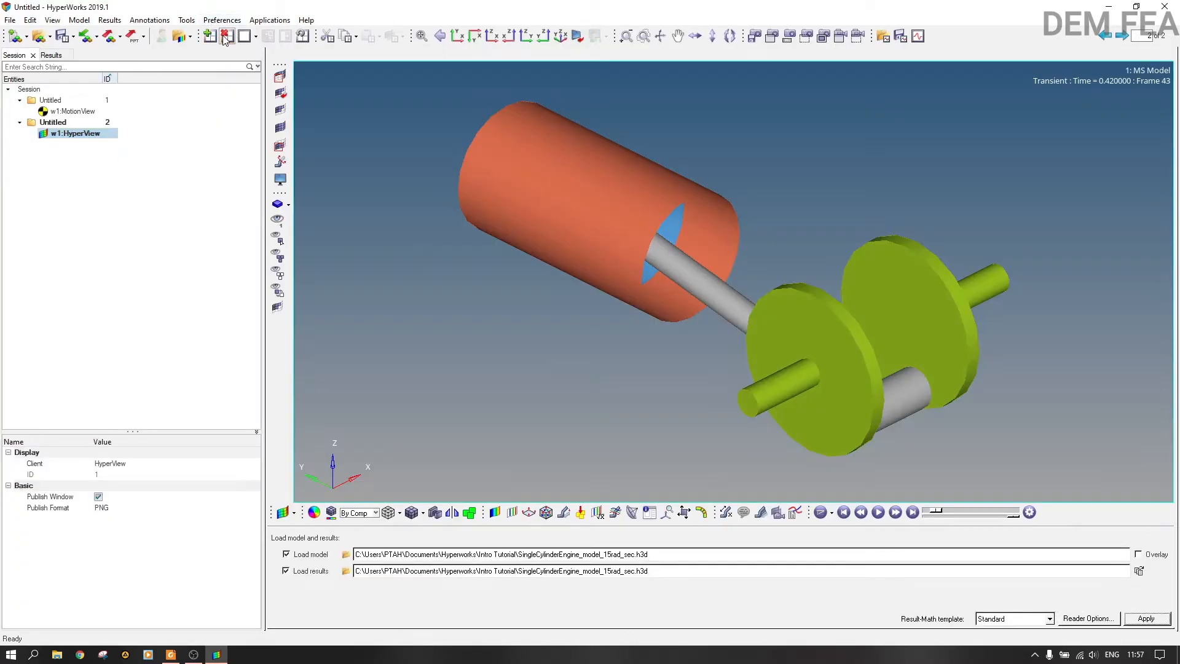
- Split the results page into two side-by-side windows and set the new empty one to HyperGraph 2D
{"action": "left_click", "coordinate": [255, 37]}
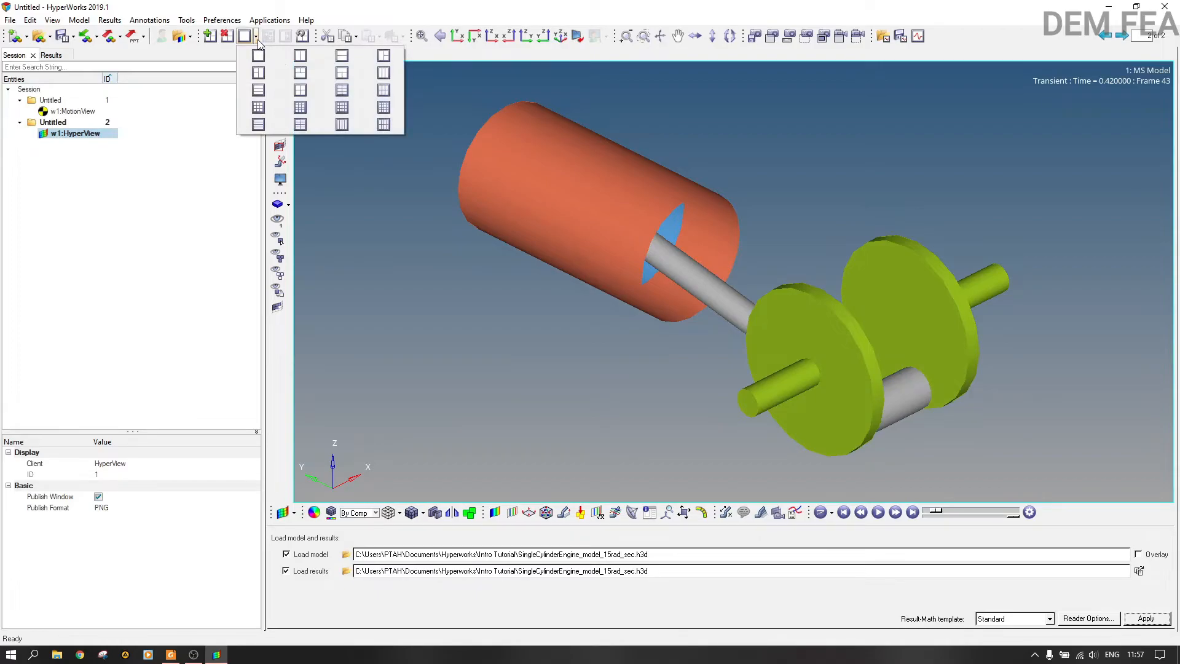
{"action": "left_click", "coordinate": [300, 55]}
{"action": "left_click", "coordinate": [801, 180]}
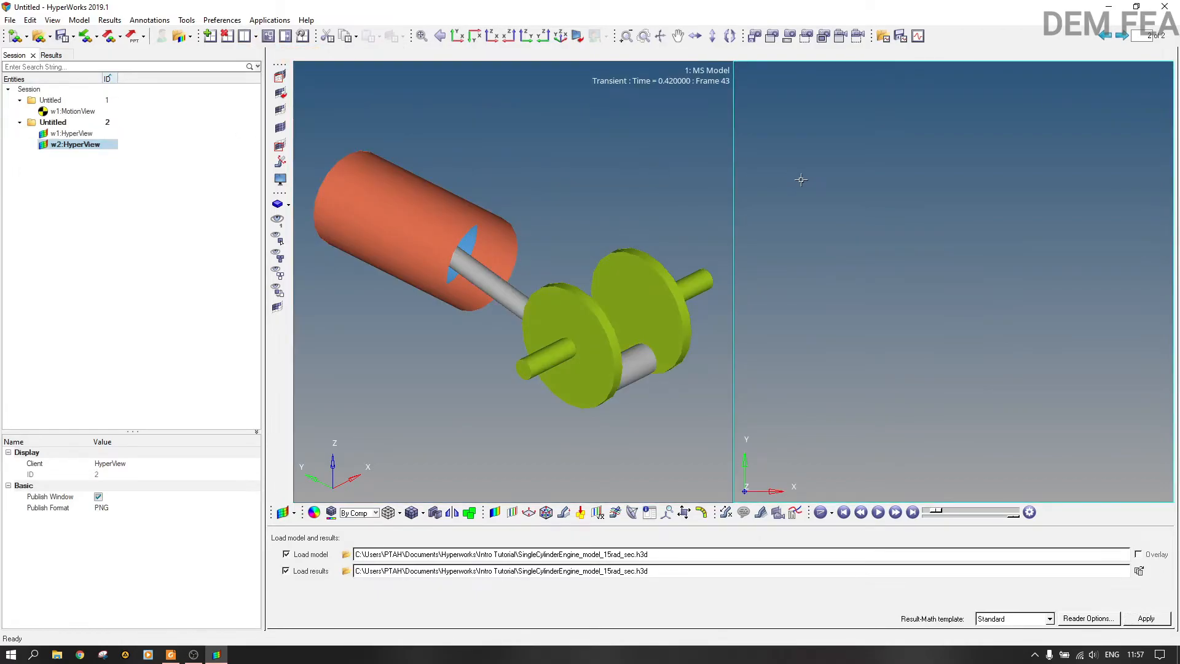
{"action": "left_click", "coordinate": [293, 515]}
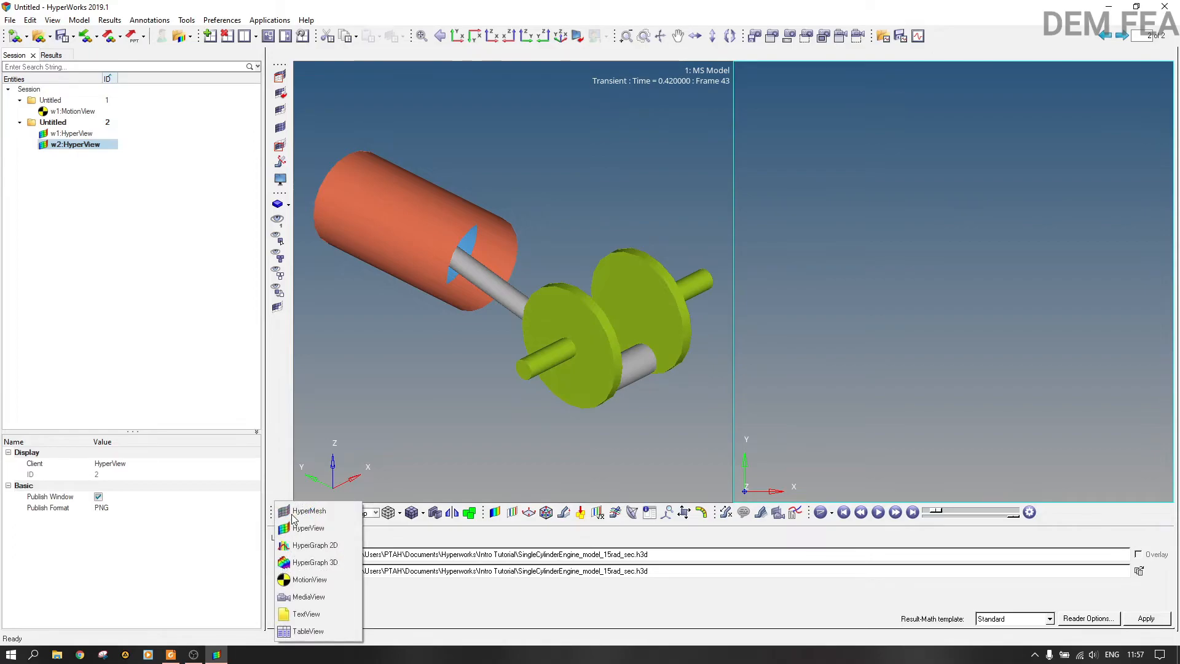
{"action": "left_click", "coordinate": [341, 550]}
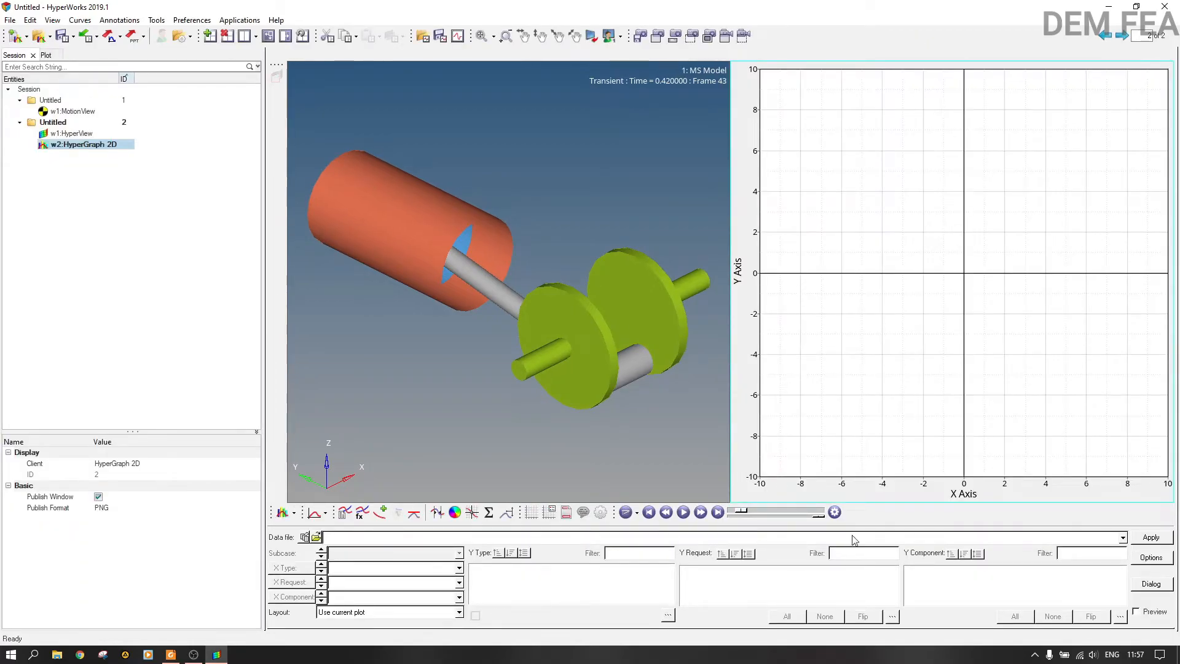
- Load SingleCylinderEngine_model_15rad_sec.abf from the Hyperworks Intro Tutorial folder as the graph window's data file
{"action": "left_click", "coordinate": [316, 537]}
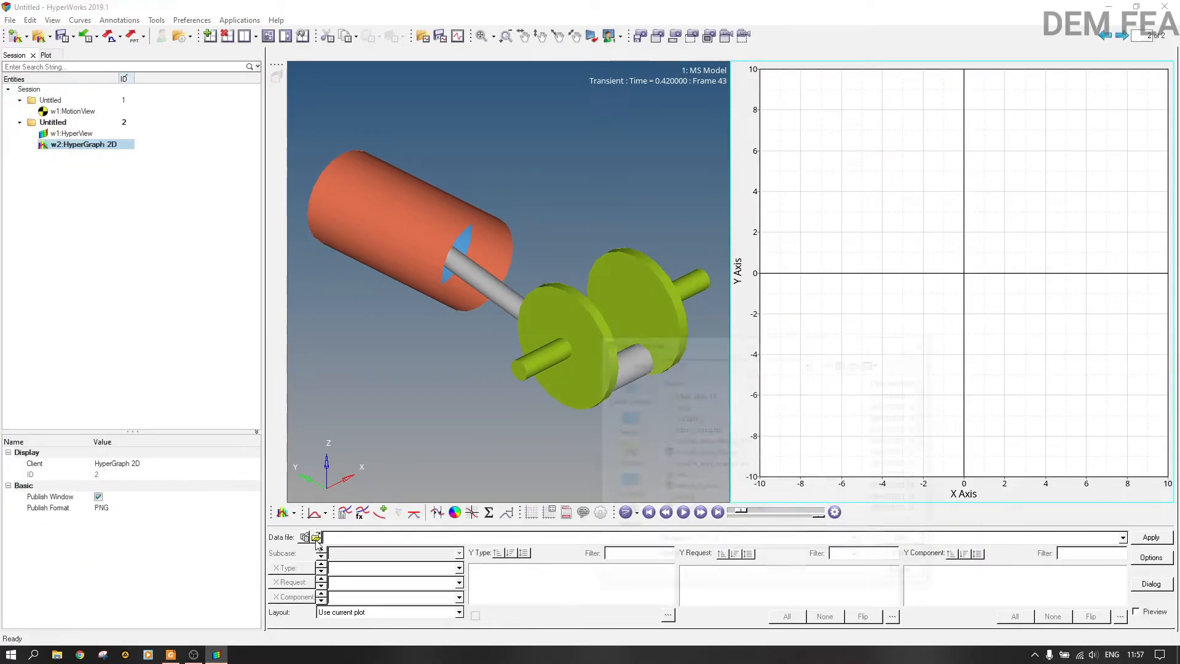
{"action": "scroll", "coordinate": [758, 496], "scroll_direction": "down", "scroll_amount": 2}
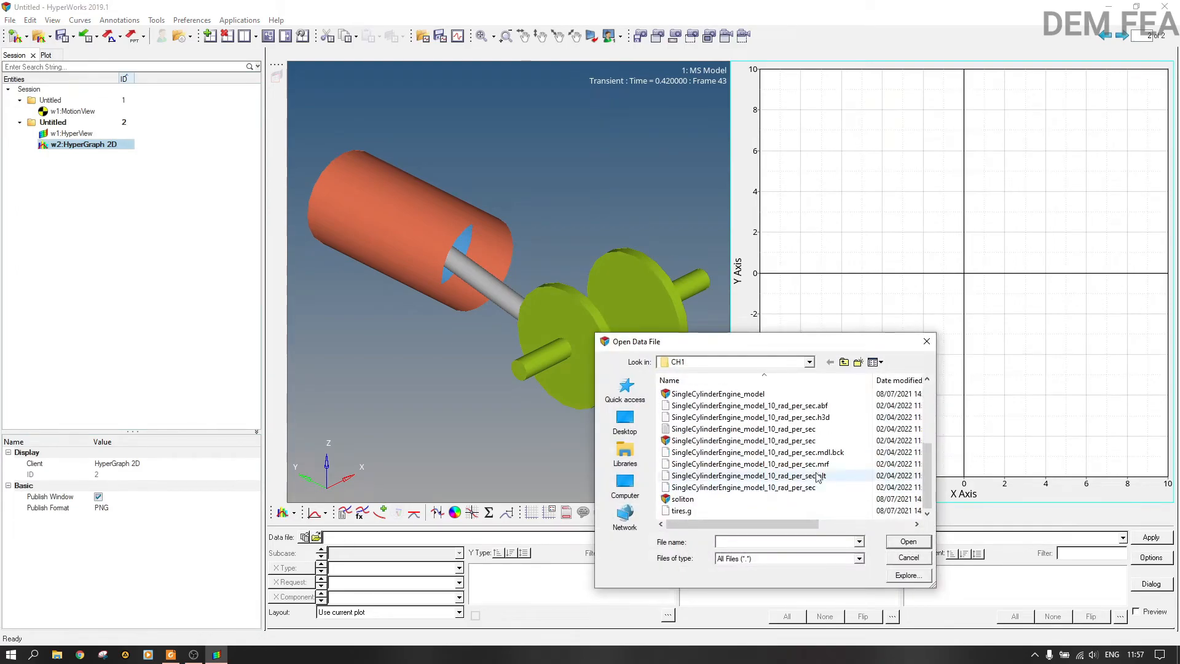
{"action": "left_click", "coordinate": [844, 363]}
{"action": "left_click", "coordinate": [844, 362]}
{"action": "left_click", "coordinate": [844, 363]}
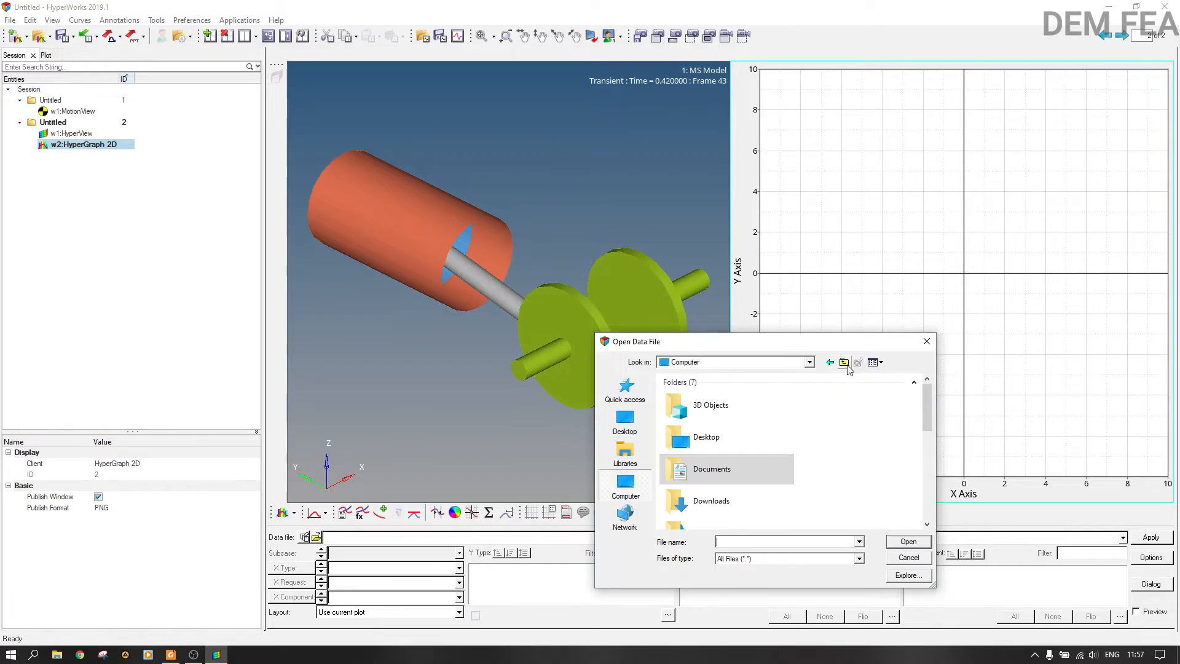
{"action": "double_click", "coordinate": [744, 476]}
{"action": "double_click", "coordinate": [742, 487]}
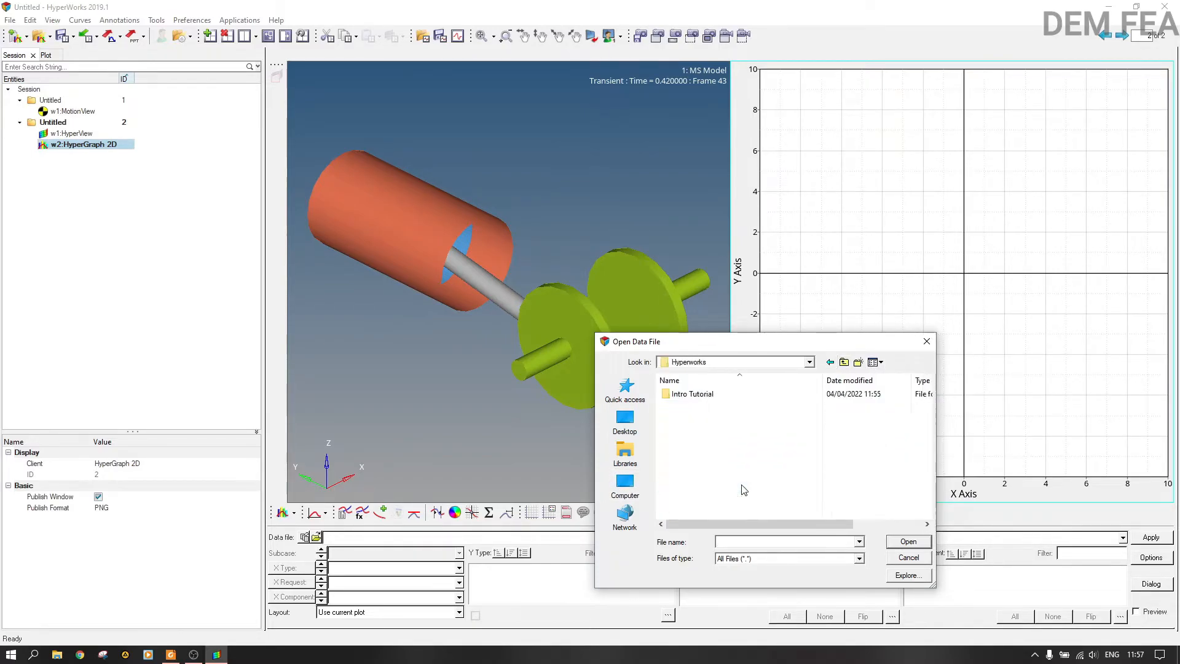
{"action": "double_click", "coordinate": [746, 395]}
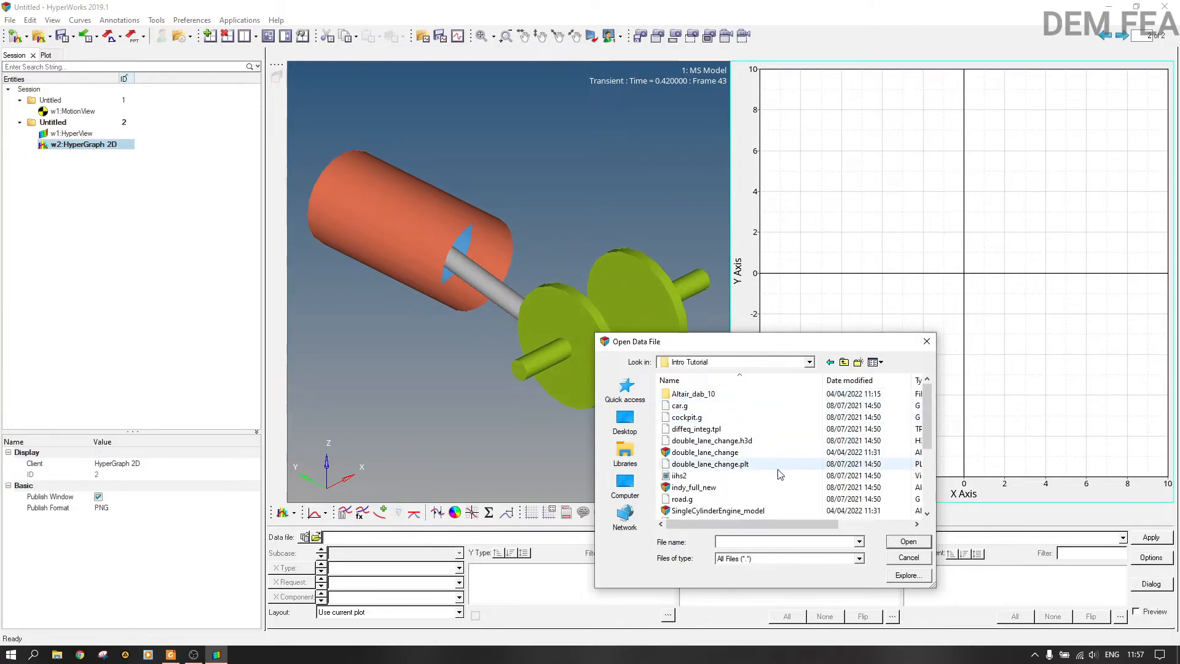
{"action": "scroll", "coordinate": [777, 470], "scroll_direction": "down", "scroll_amount": 2}
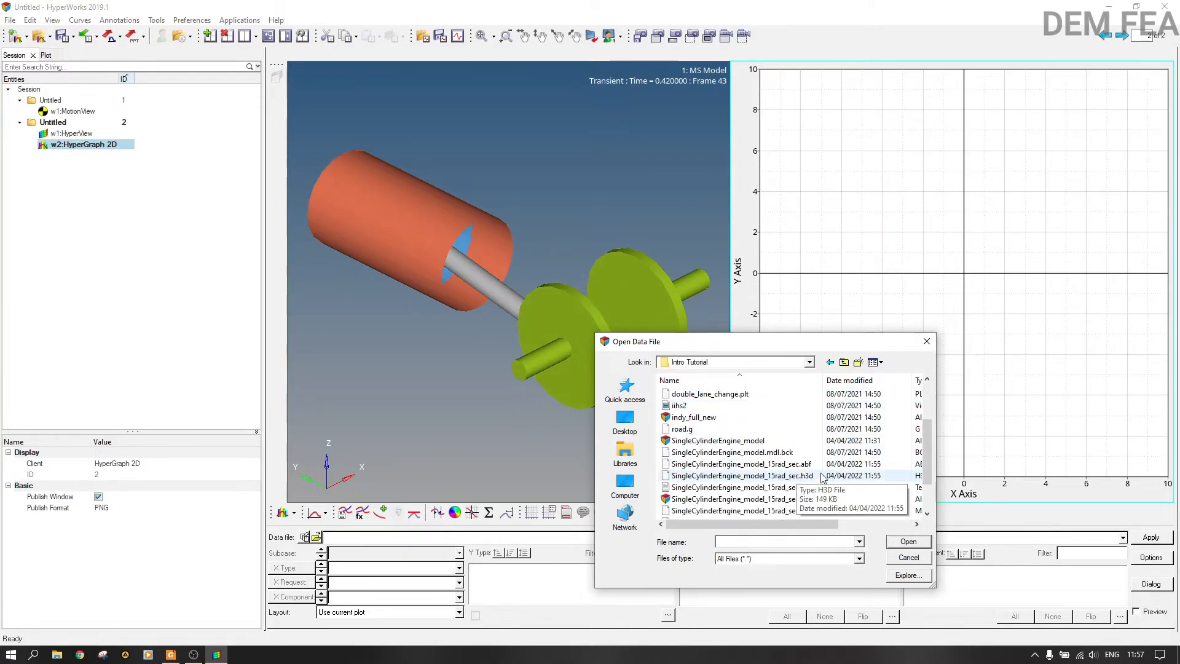
{"action": "left_click", "coordinate": [799, 464]}
{"action": "left_click", "coordinate": [903, 543]}
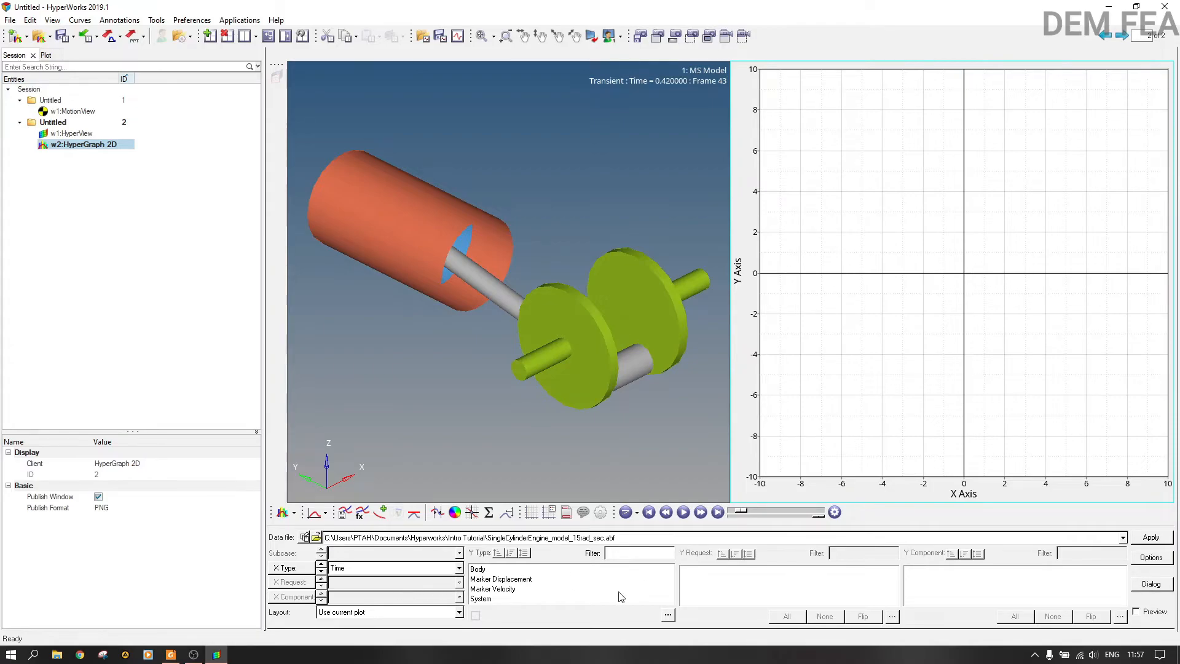
- Plot the VY Marker Velocity of REQ/70000002 CrankShaft rotation (on CRANK_SHAFT) against time, and play the animation alongside the curve
{"action": "left_click", "coordinate": [506, 590]}
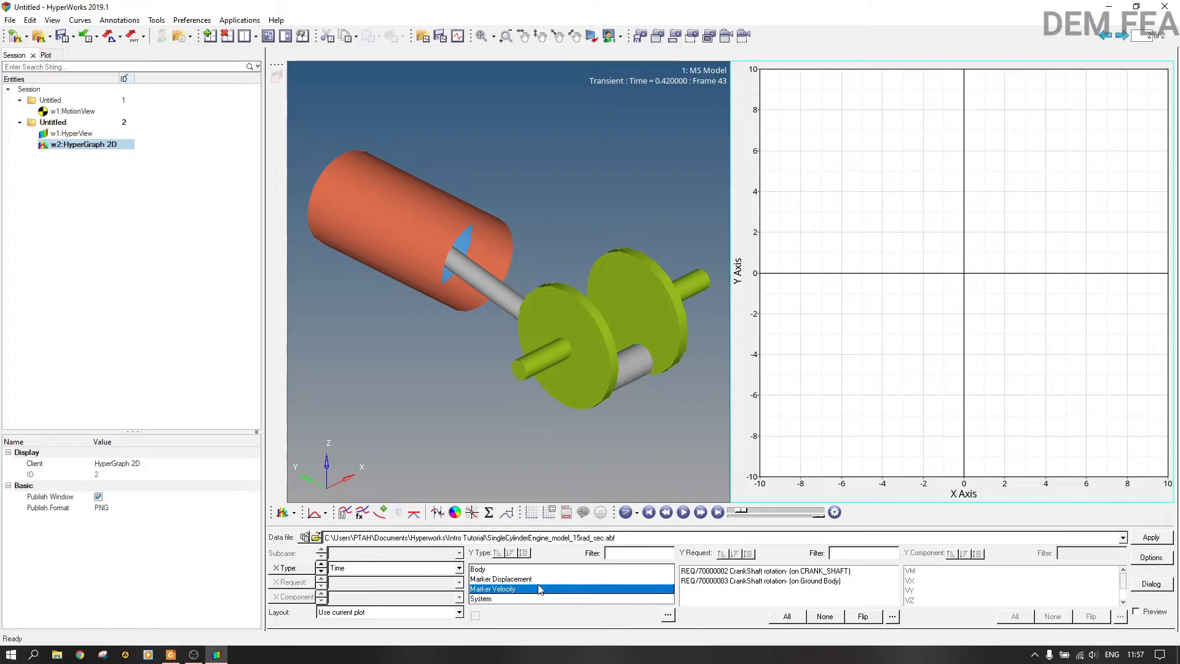
{"action": "left_click", "coordinate": [506, 579]}
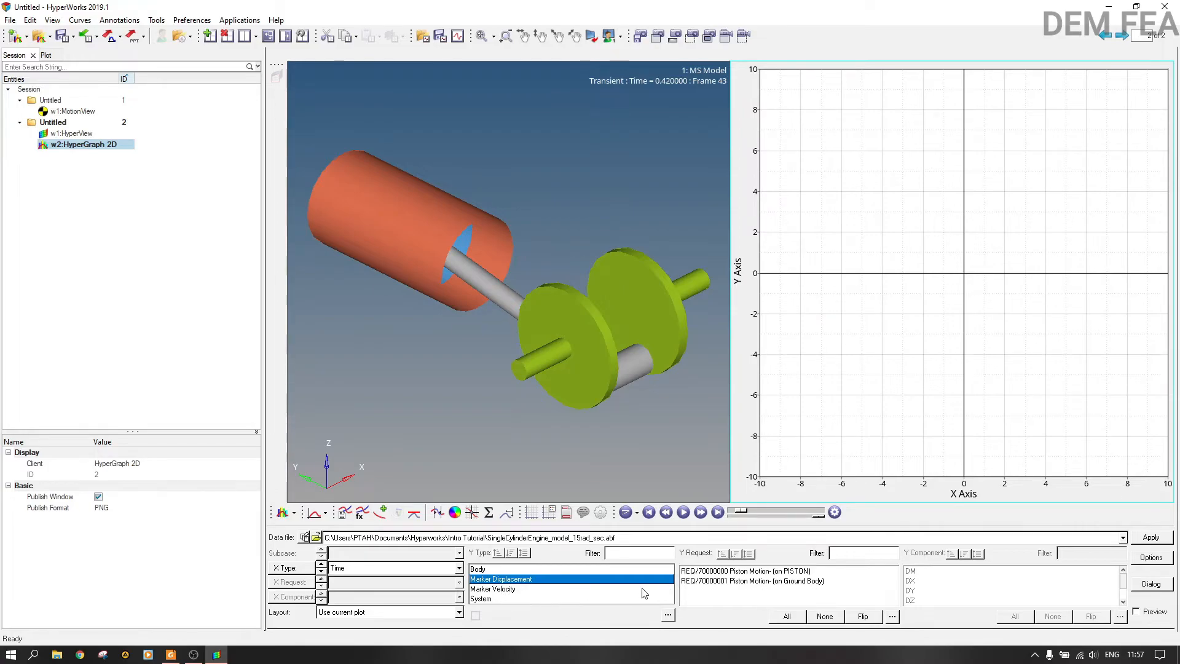
{"action": "left_click", "coordinate": [536, 589]}
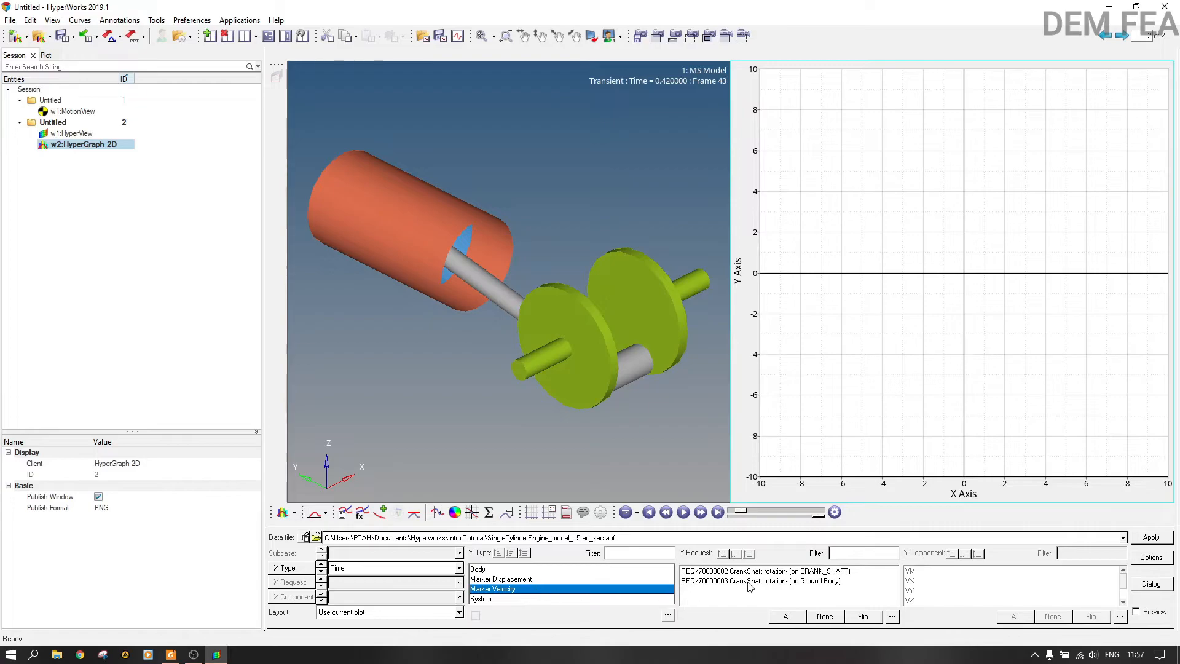
{"action": "left_click", "coordinate": [723, 571]}
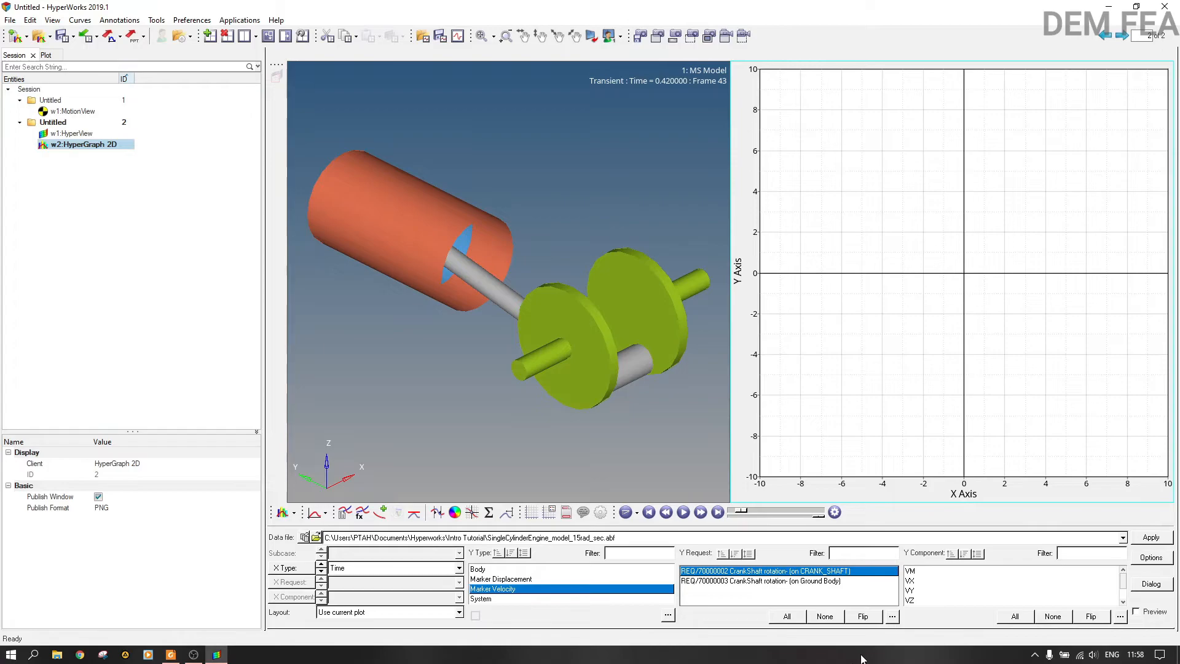
{"action": "left_click", "coordinate": [1161, 540]}
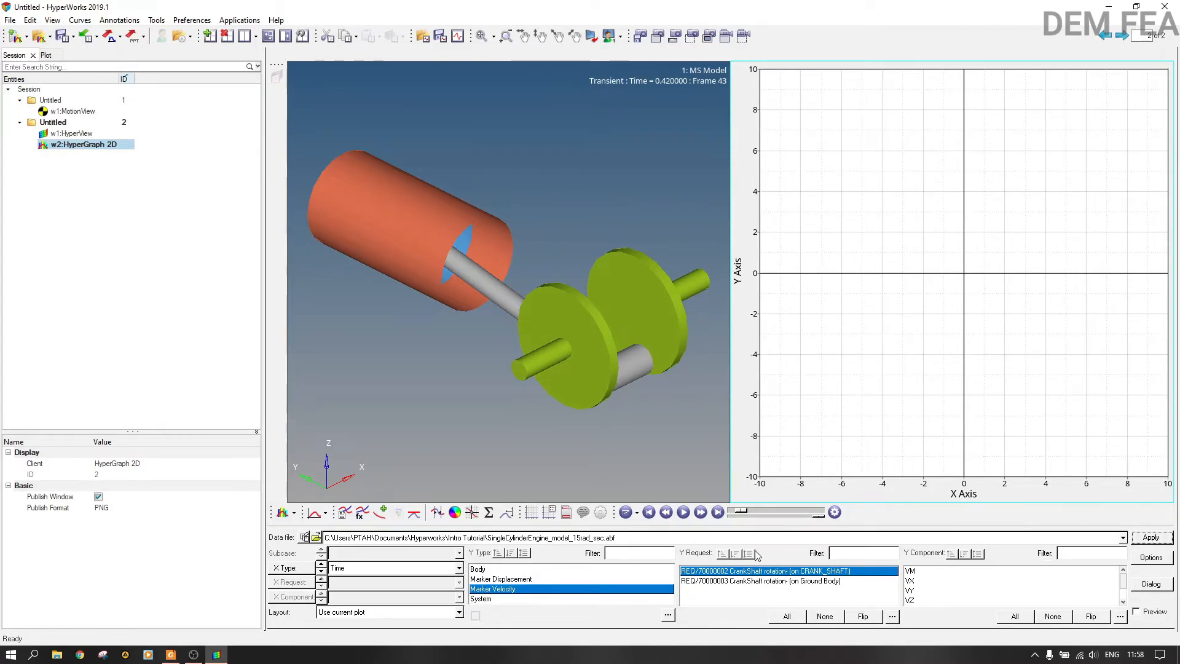
{"action": "left_click", "coordinate": [685, 514]}
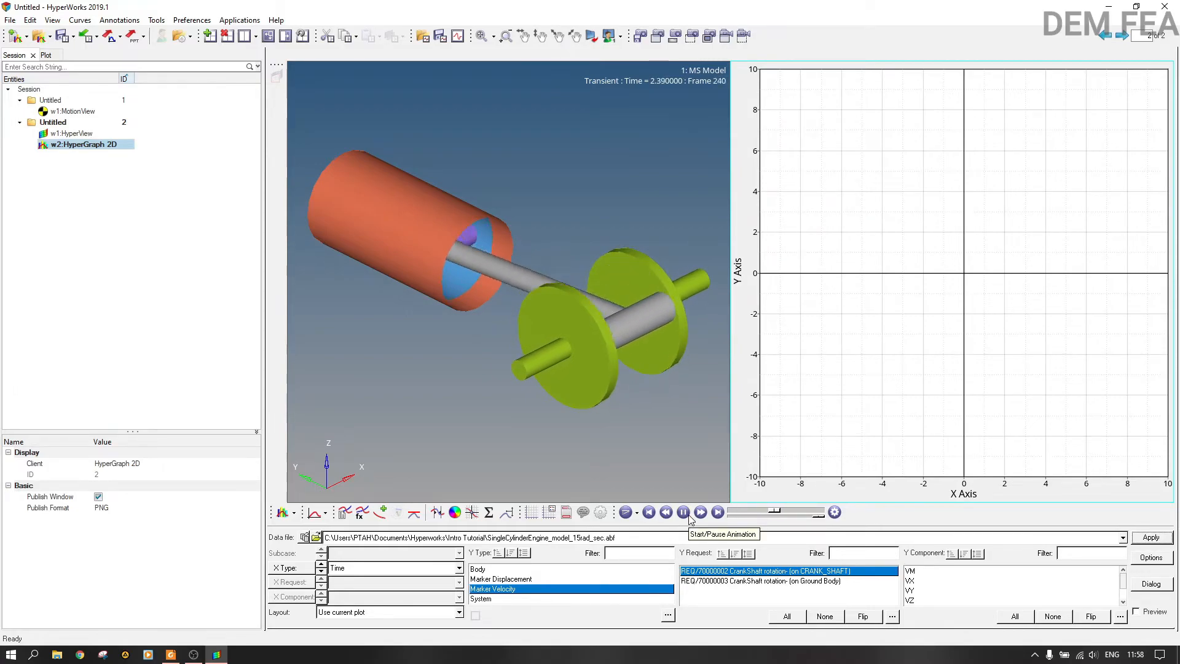
{"action": "left_click", "coordinate": [688, 515]}
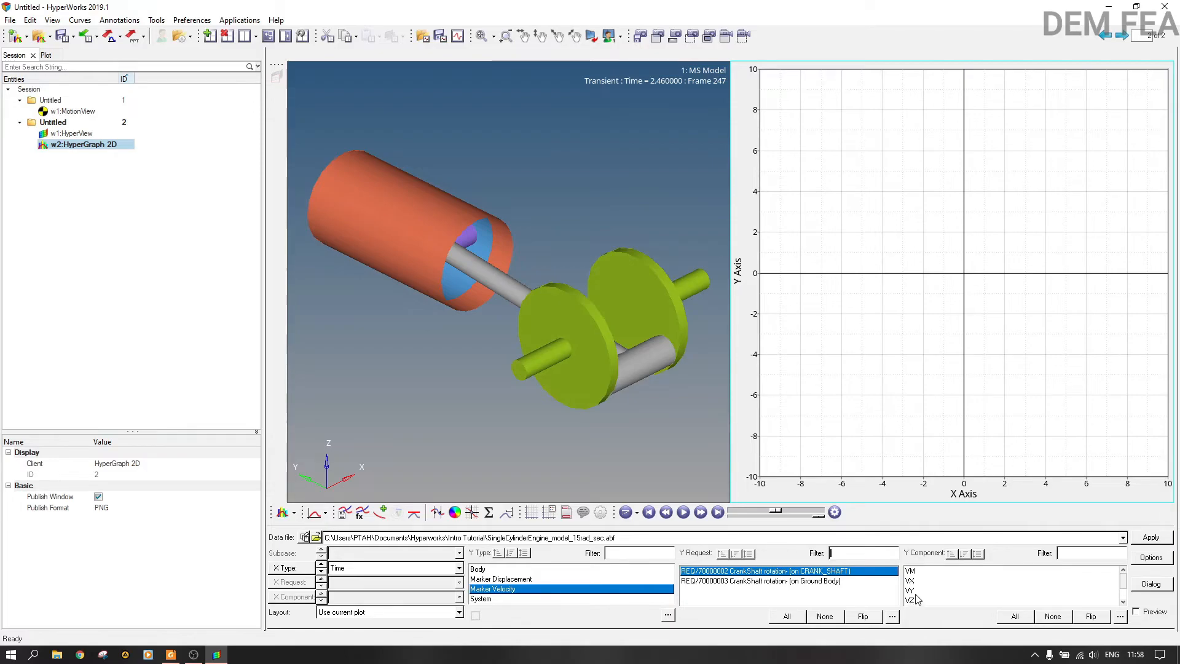
{"action": "left_click", "coordinate": [911, 590]}
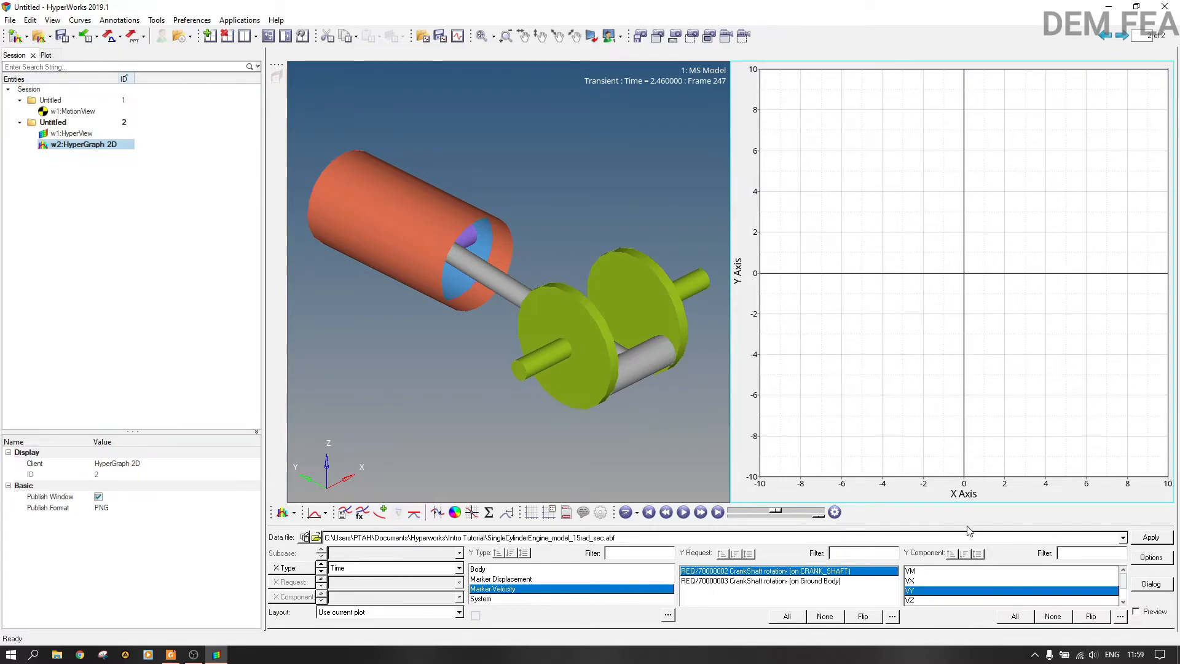
{"action": "left_click", "coordinate": [1149, 538]}
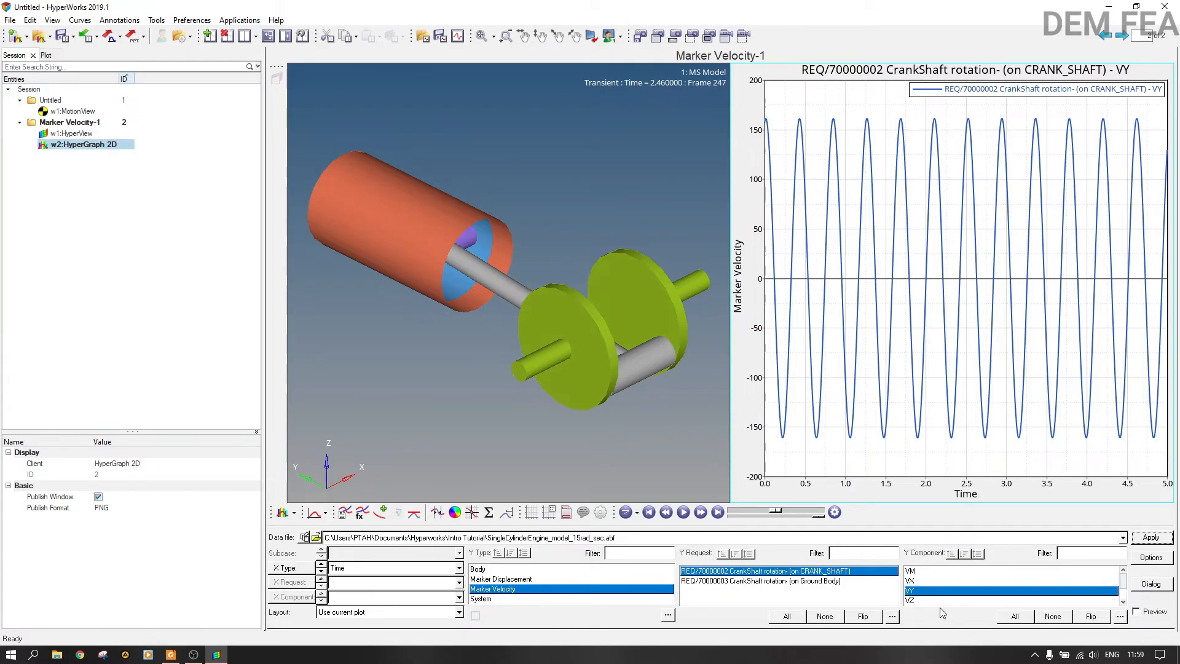
{"action": "left_click", "coordinate": [685, 516]}
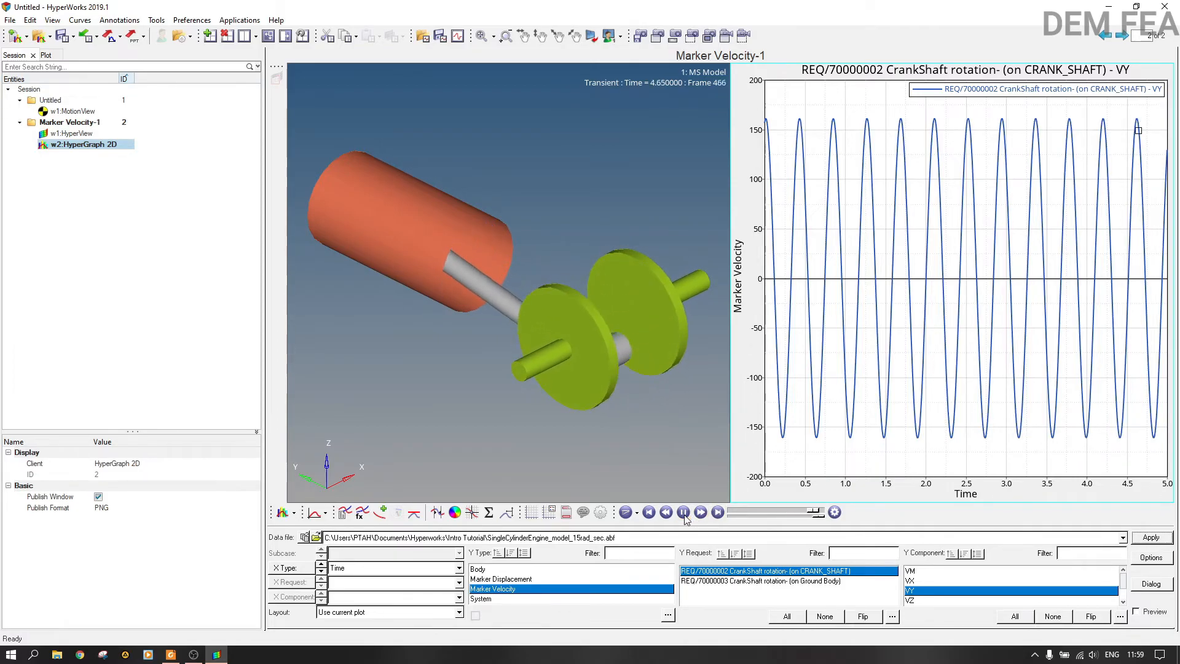
{"action": "left_click", "coordinate": [685, 516]}
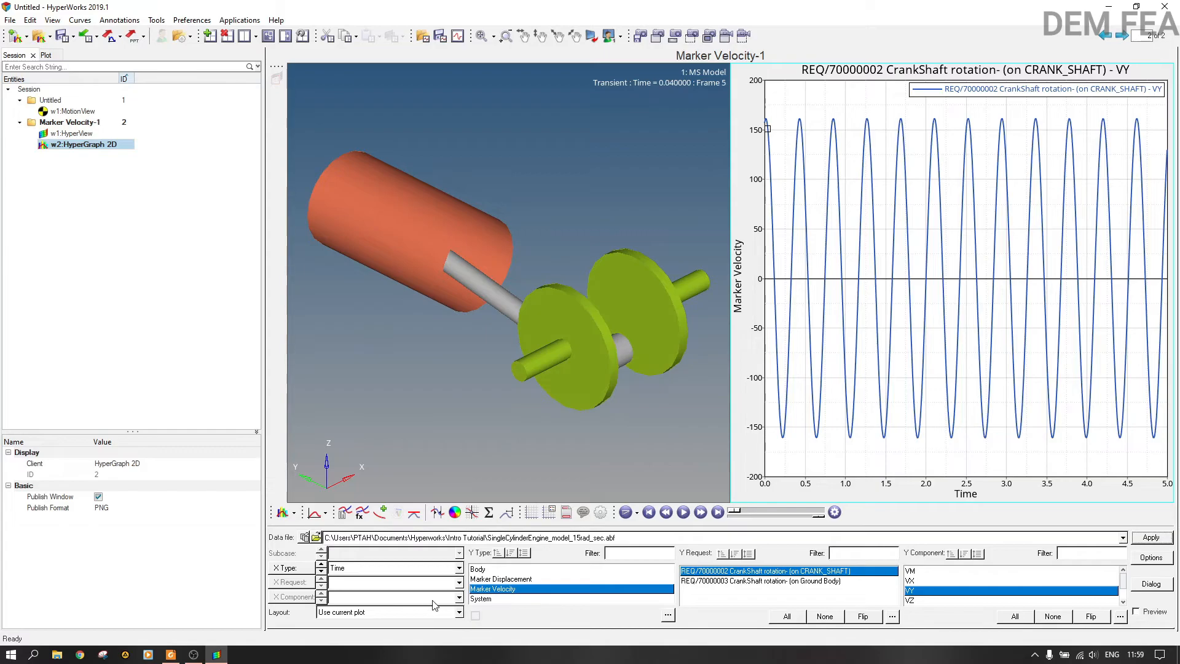
{"action": "left_click", "coordinate": [530, 580]}
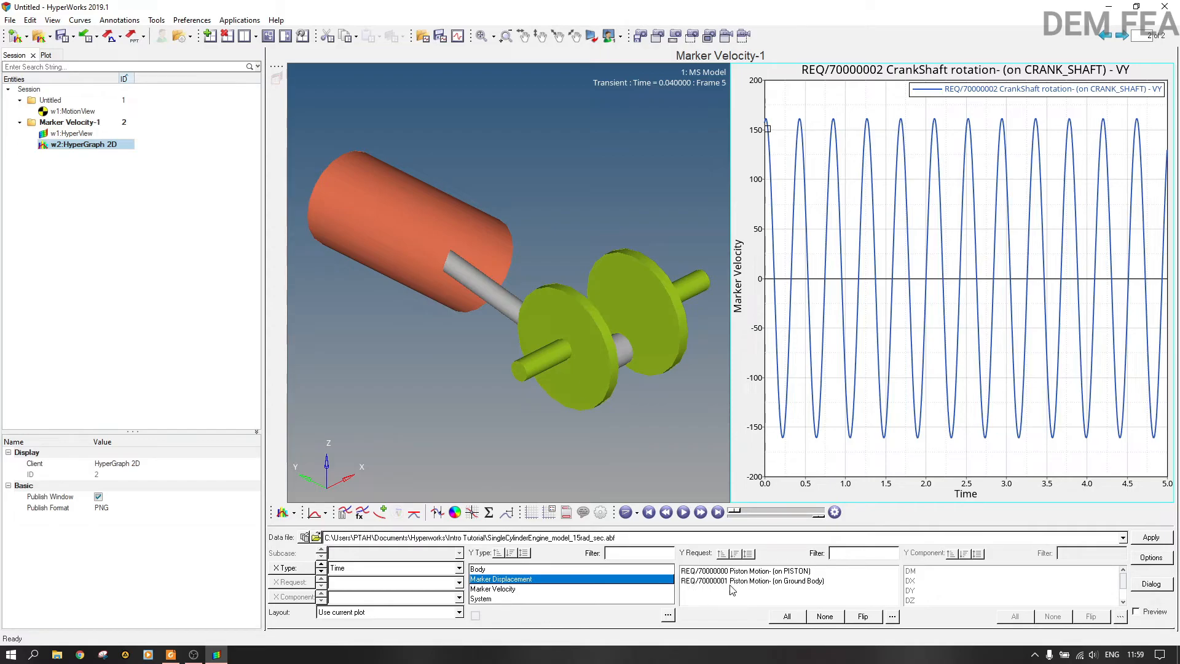
{"action": "left_click", "coordinate": [790, 571]}
{"action": "scroll", "coordinate": [1126, 597], "scroll_direction": "down", "scroll_amount": 5}
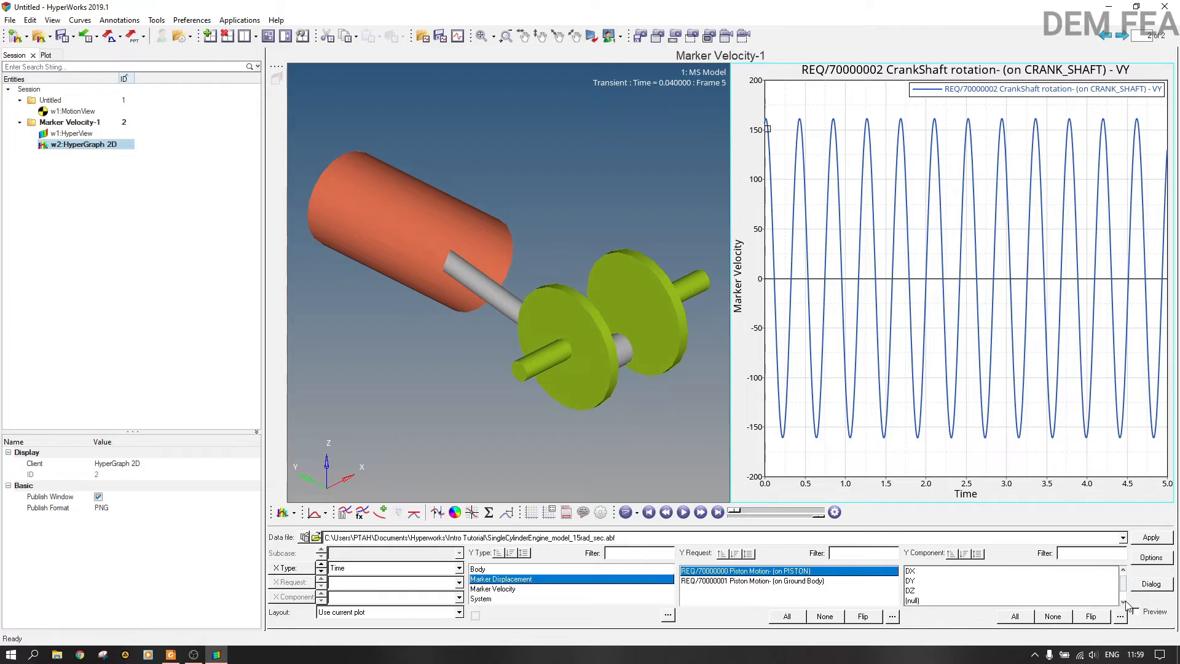
- Add the WX Marker Velocity curve of REQ/70000002 CrankShaft rotation (on CRANK_SHAFT) to the current plot, and play the animation with both curves
{"action": "left_click", "coordinate": [529, 589]}
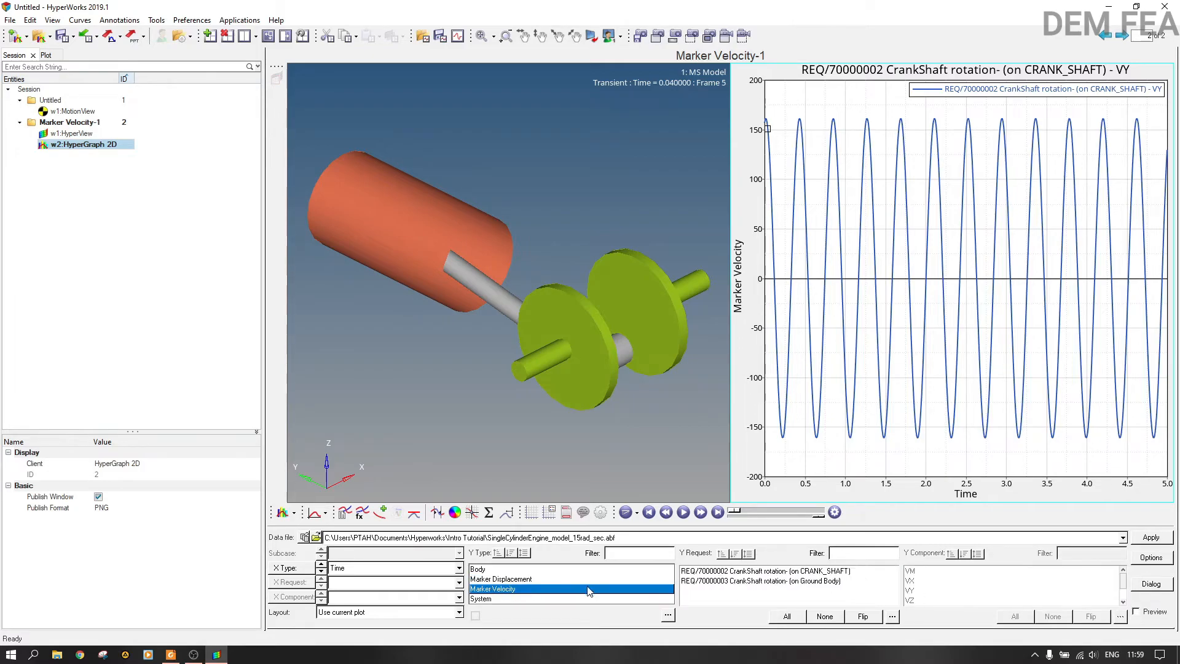
{"action": "left_click", "coordinate": [763, 581]}
{"action": "left_click", "coordinate": [779, 571]}
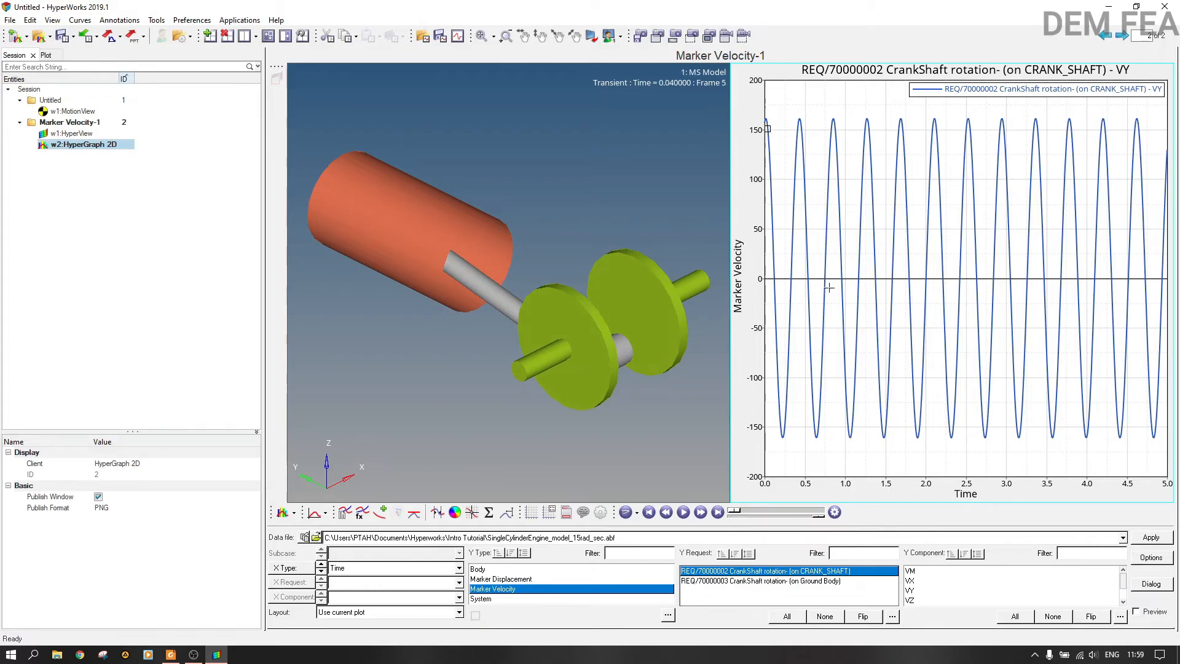
{"action": "left_click", "coordinate": [1124, 602]}
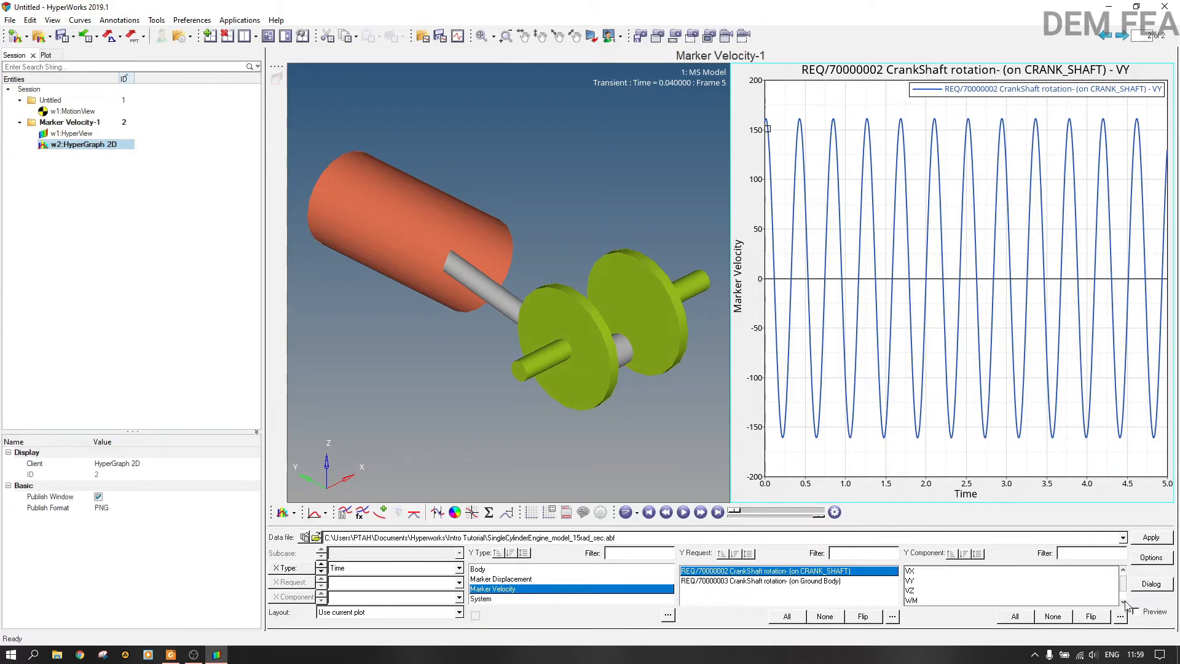
{"action": "left_click", "coordinate": [911, 601]}
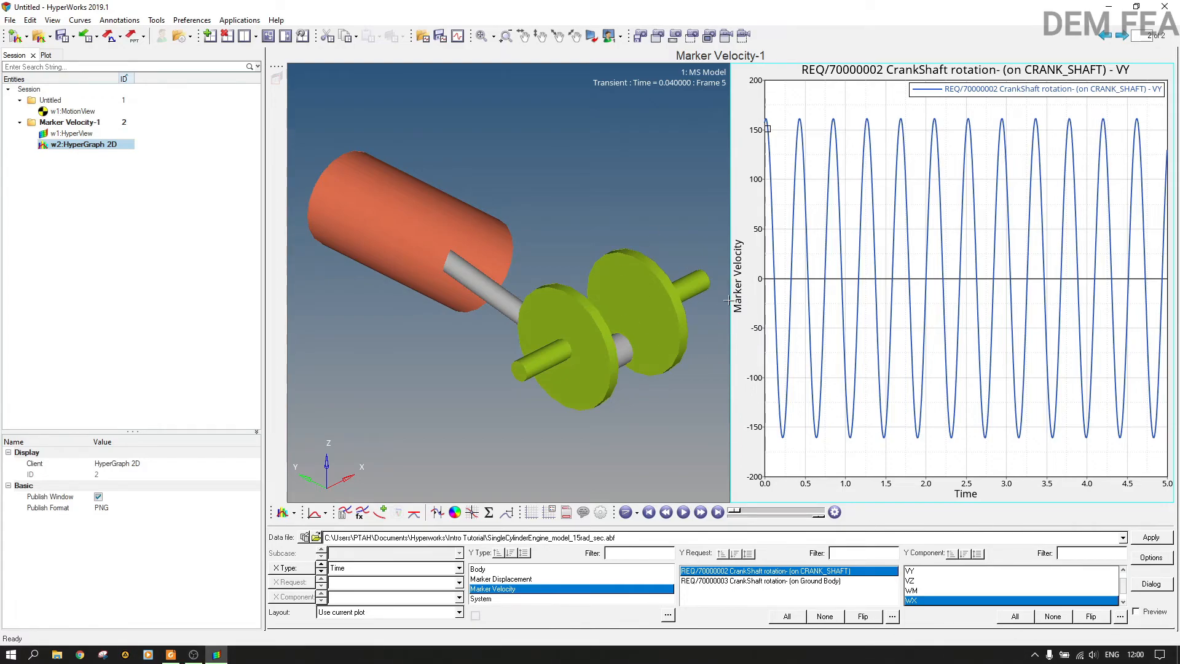
{"action": "left_click", "coordinate": [1151, 537]}
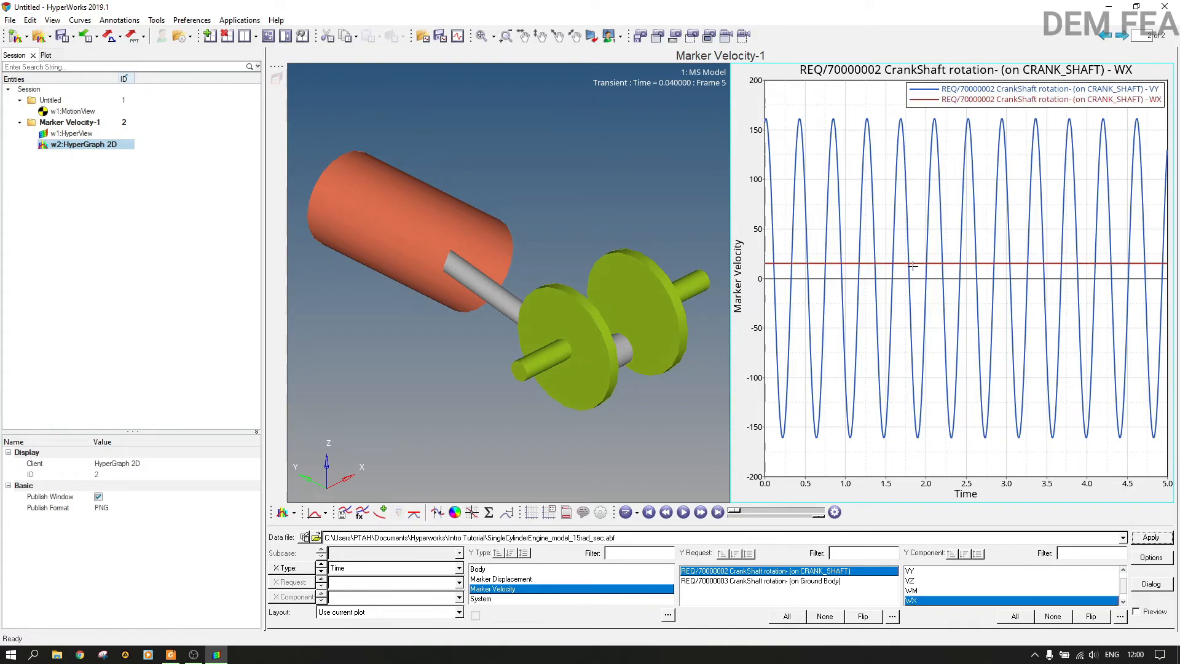
{"action": "left_click", "coordinate": [683, 513]}
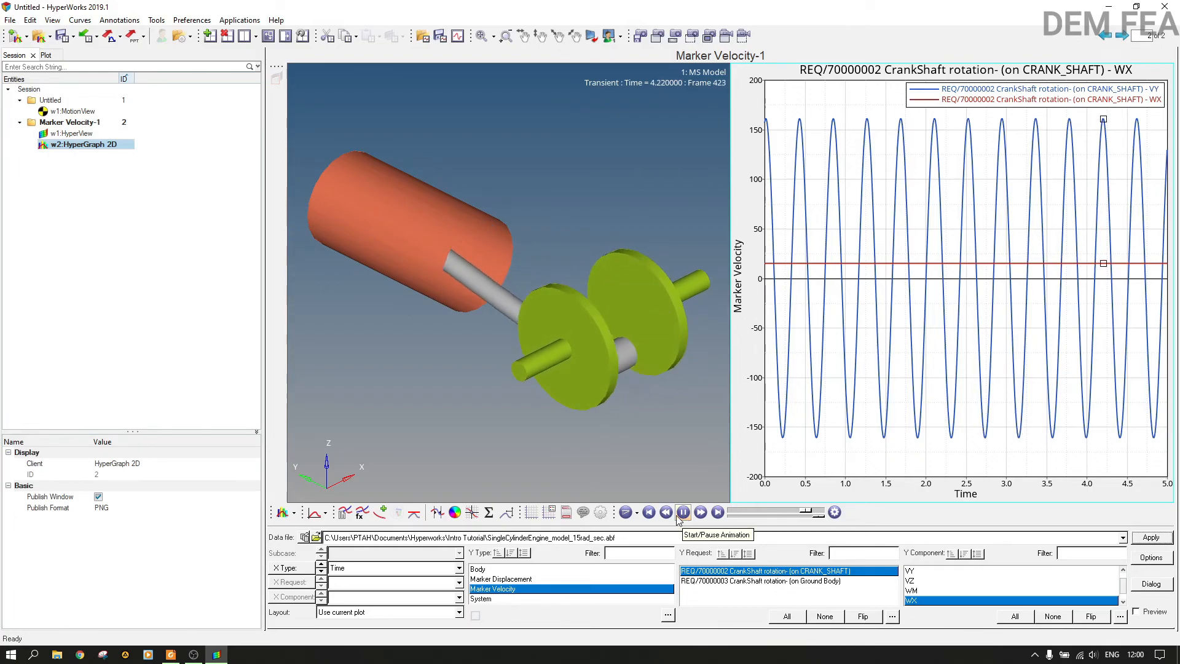
{"action": "left_click", "coordinate": [683, 513]}
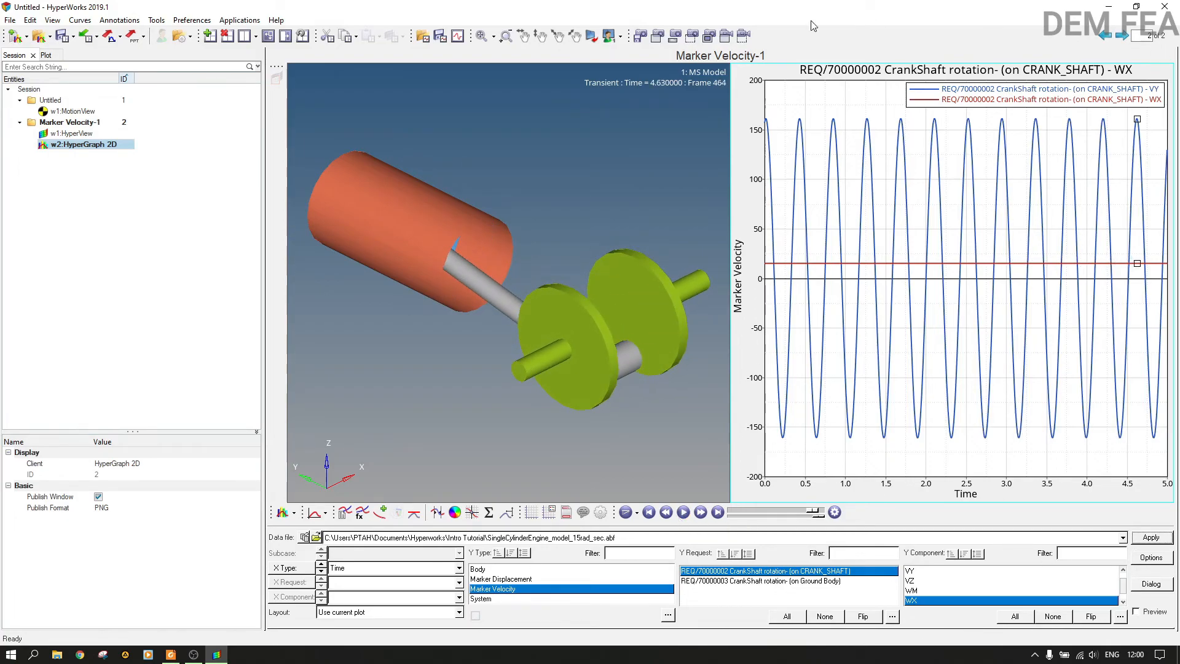
- Examine the Marker Velocity requests and components in the Create Curves by File dialog, and close it without plotting
{"action": "left_click", "coordinate": [1140, 587]}
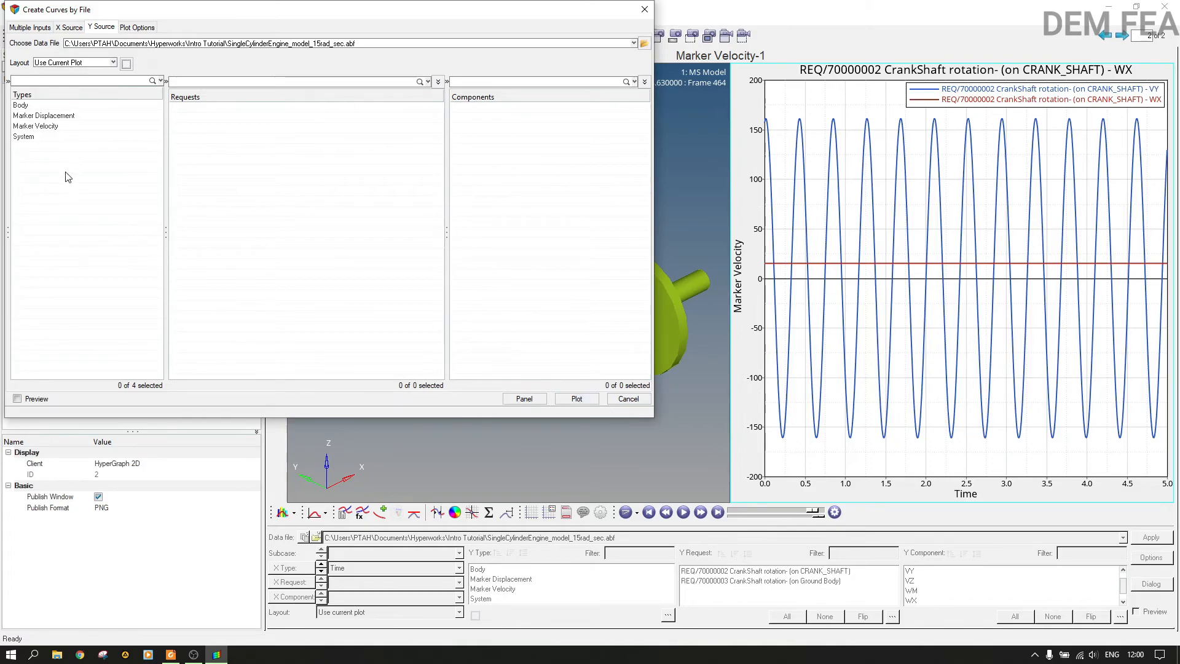
{"action": "left_click", "coordinate": [37, 126]}
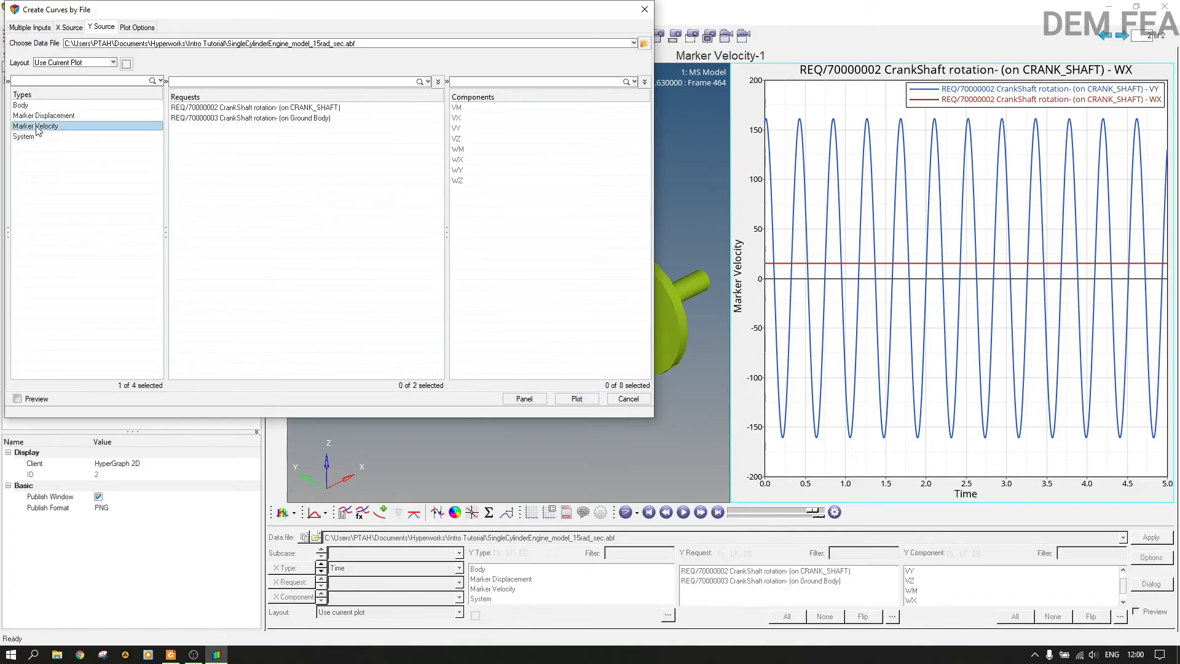
{"action": "left_click", "coordinate": [623, 400]}
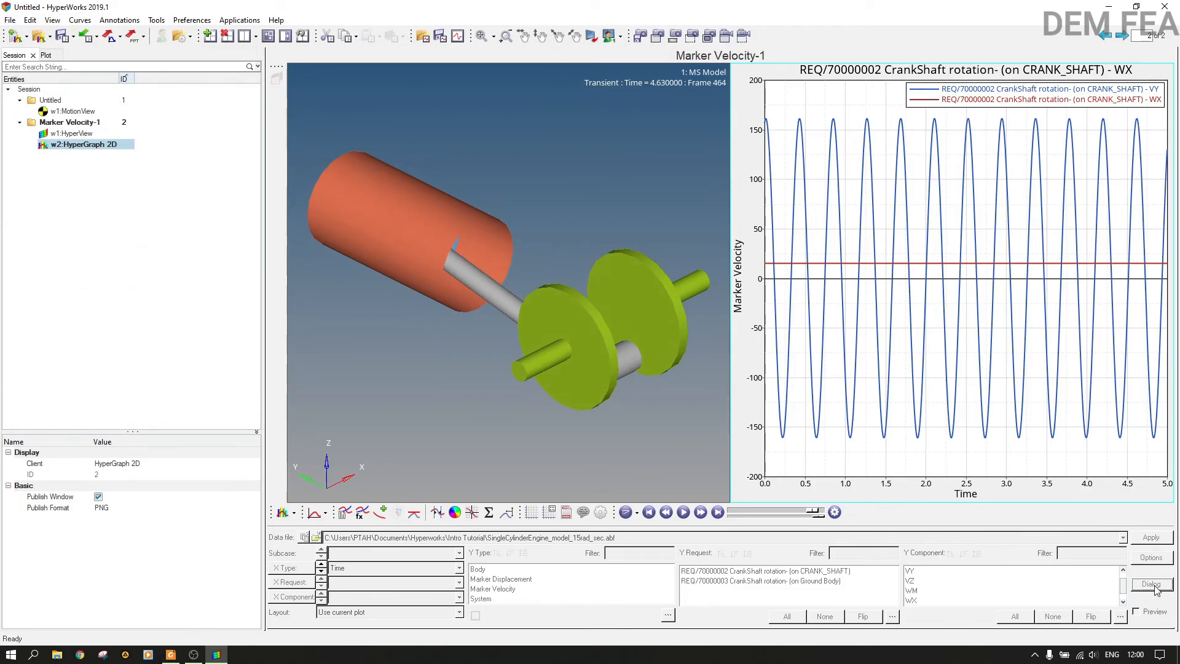
{"action": "left_click", "coordinate": [344, 512]}
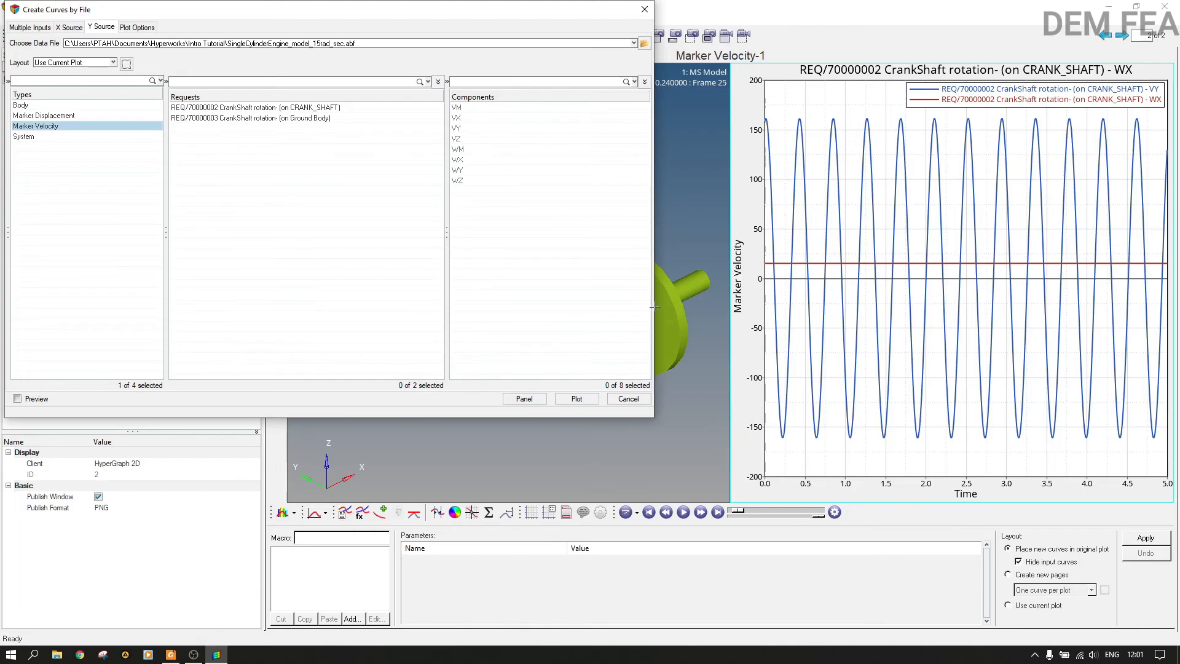
{"action": "left_click", "coordinate": [640, 13]}
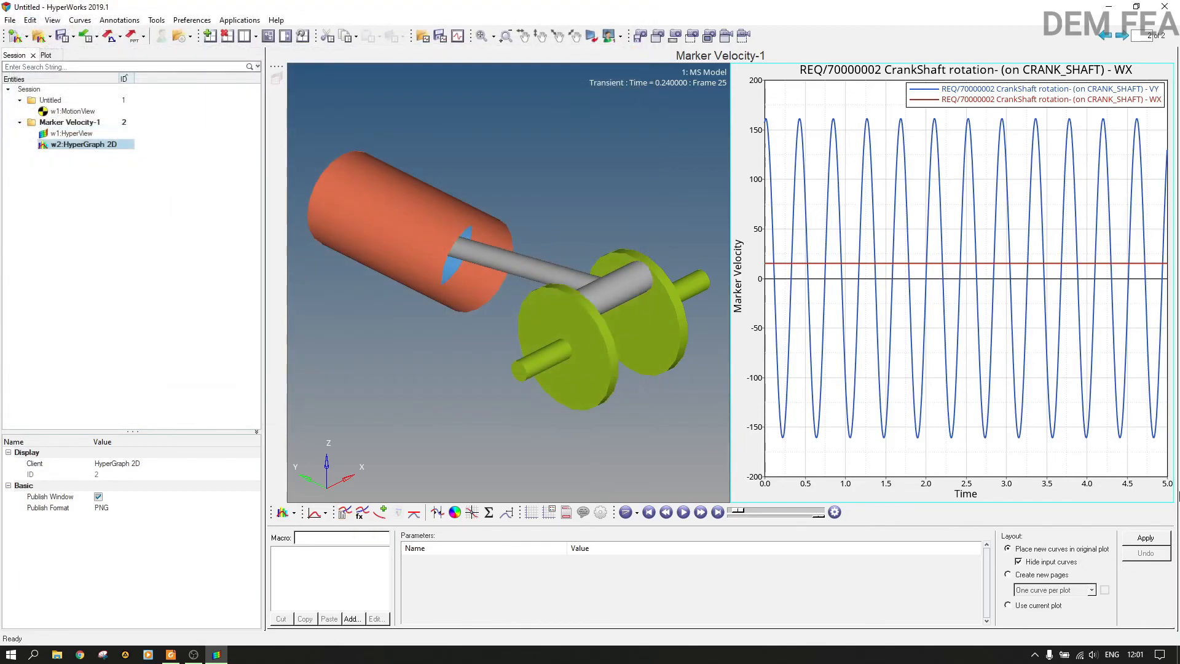
- Review the X source and plot options in the Create Curves by File dialog, and turn off Use Options
{"action": "left_click", "coordinate": [345, 512]}
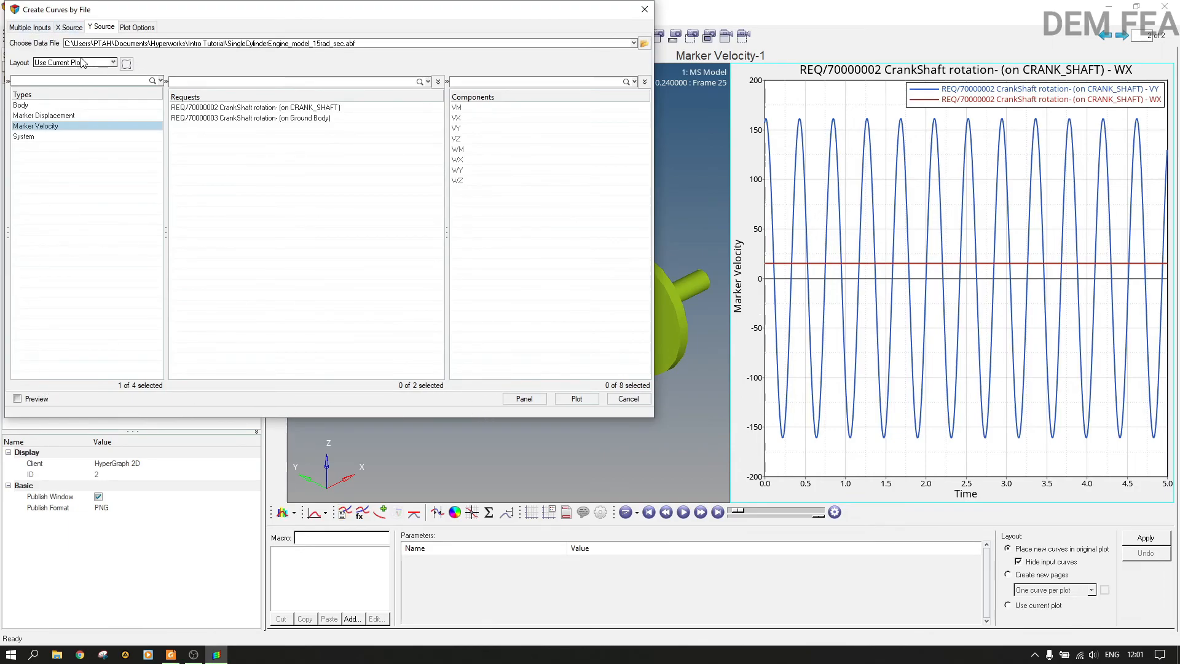
{"action": "left_click", "coordinate": [66, 27]}
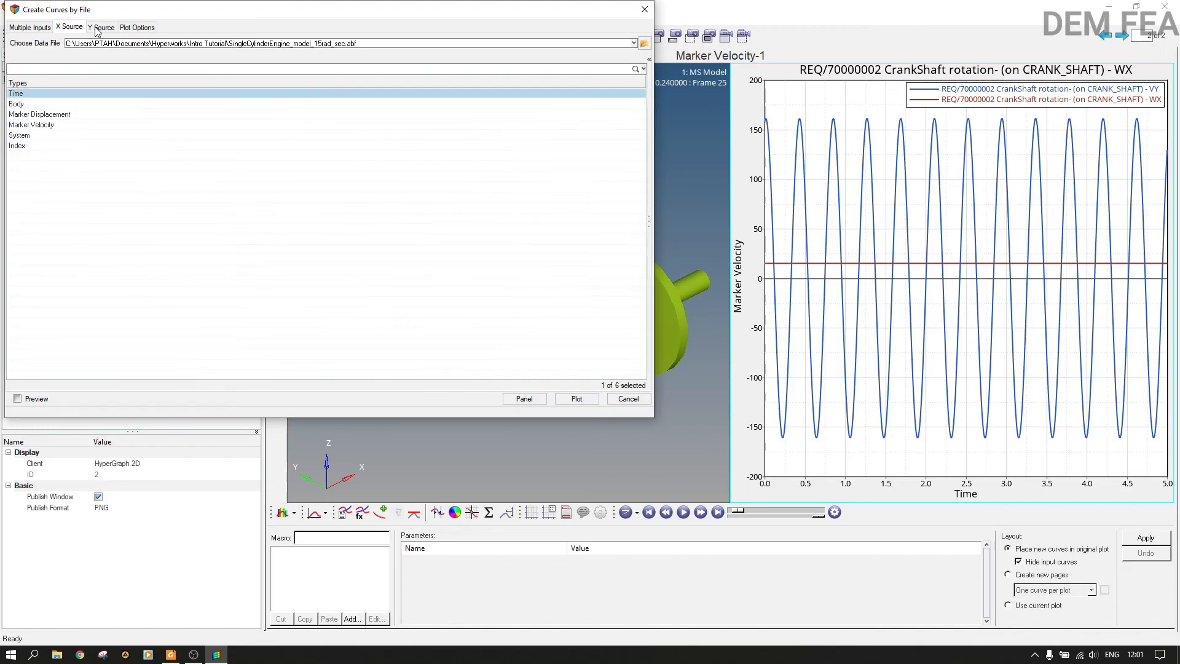
{"action": "left_click", "coordinate": [126, 27]}
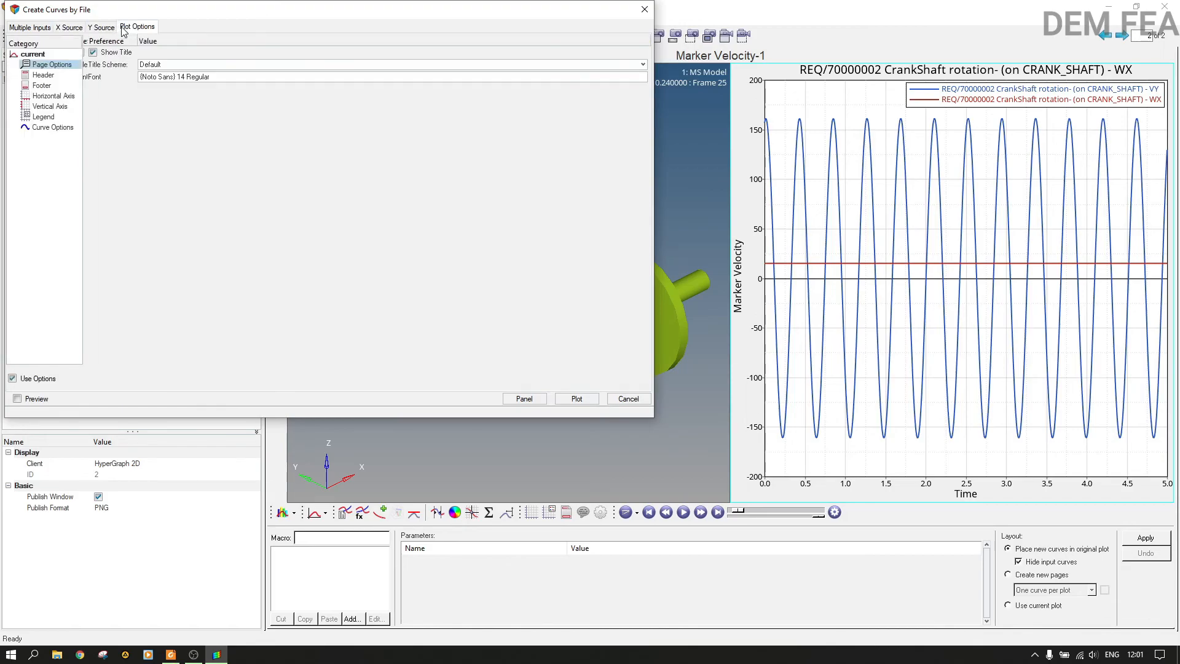
{"action": "left_click", "coordinate": [41, 380]}
{"action": "left_click", "coordinate": [524, 398]}
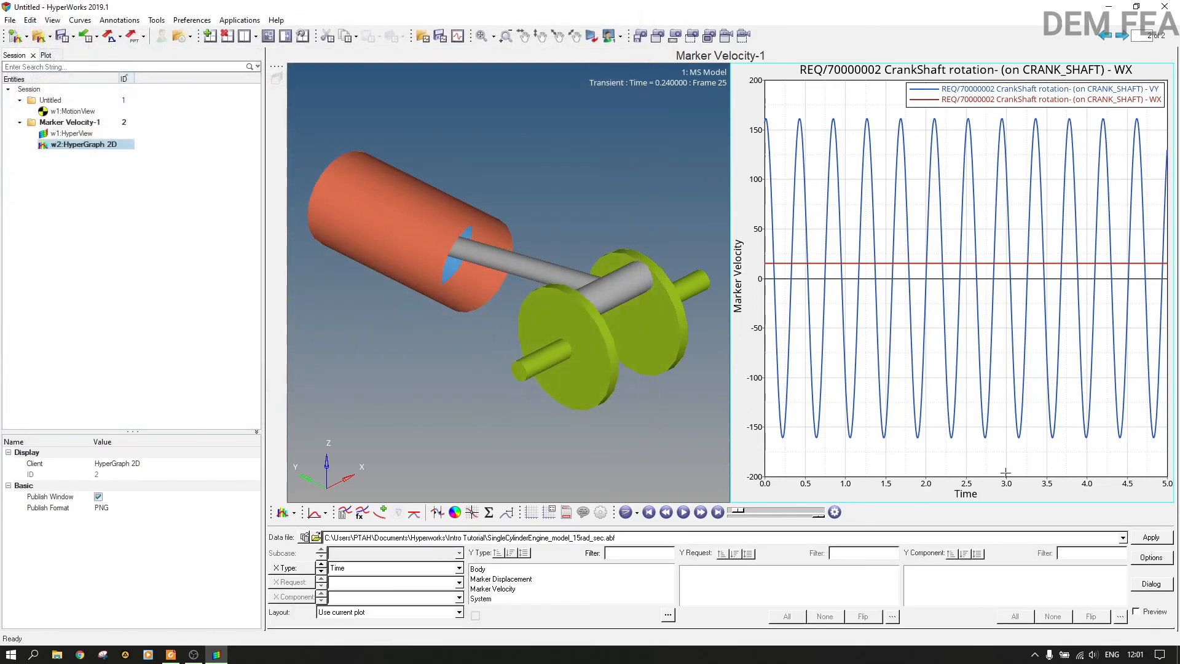
- Turn Use Options back on in the plot options of the Create Curves by File dialog
{"action": "left_click", "coordinate": [1150, 585]}
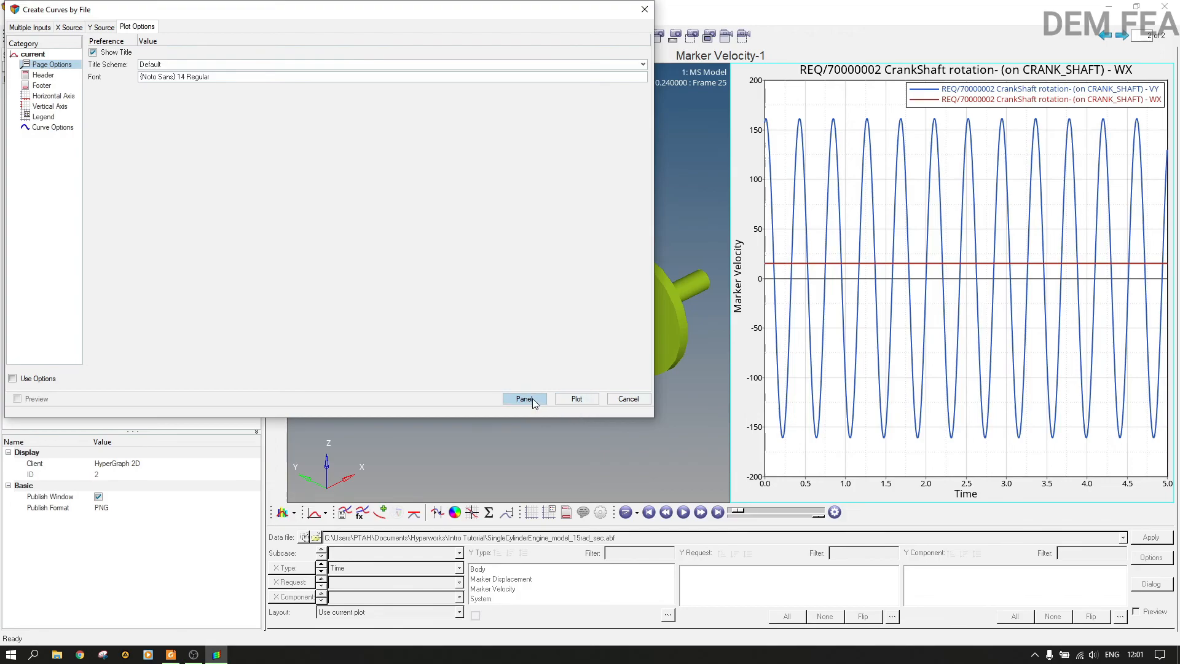
{"action": "left_click", "coordinate": [28, 379]}
{"action": "left_click", "coordinate": [527, 401]}
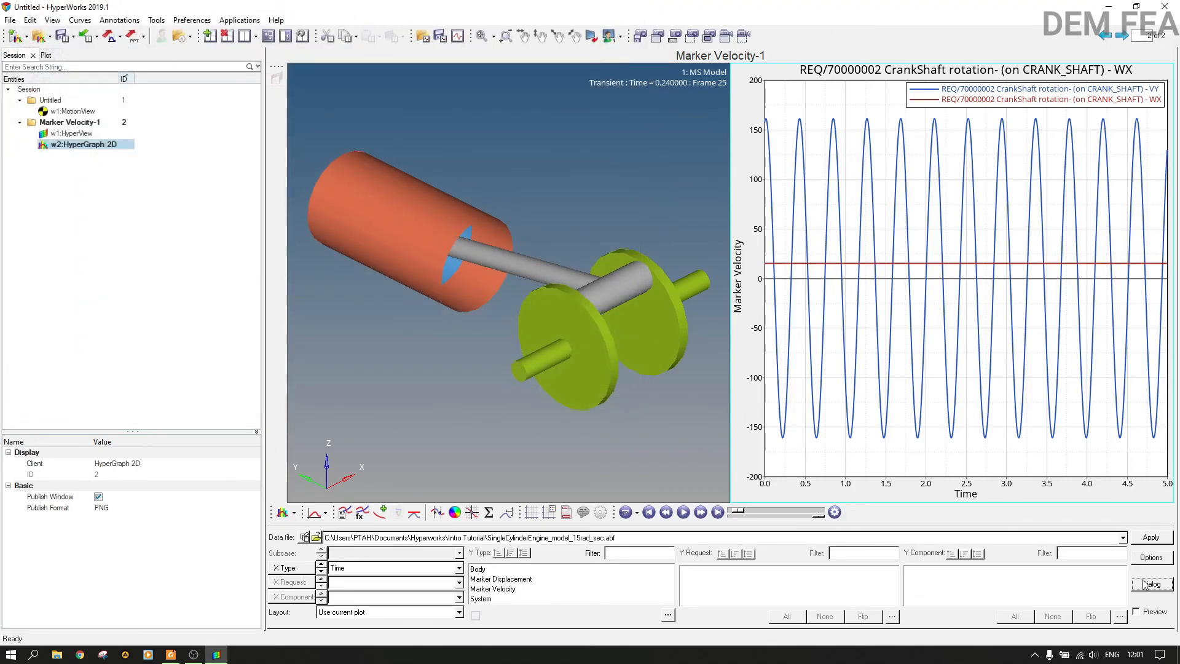
- Try to switch Use Options off once more for curves created by file, and go back to the graph's curve-building settings
{"action": "left_click", "coordinate": [1144, 584]}
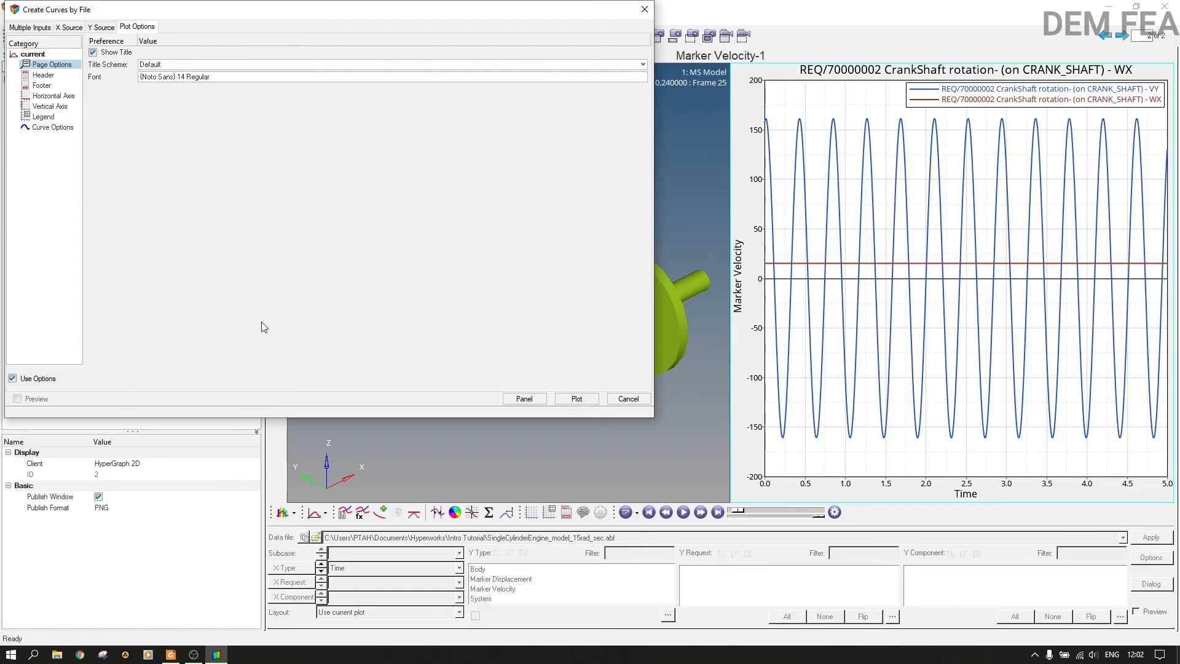
{"action": "left_click", "coordinate": [46, 382]}
{"action": "left_click", "coordinate": [577, 399]}
{"action": "left_click", "coordinate": [524, 399]}
{"action": "left_click", "coordinate": [936, 538]}
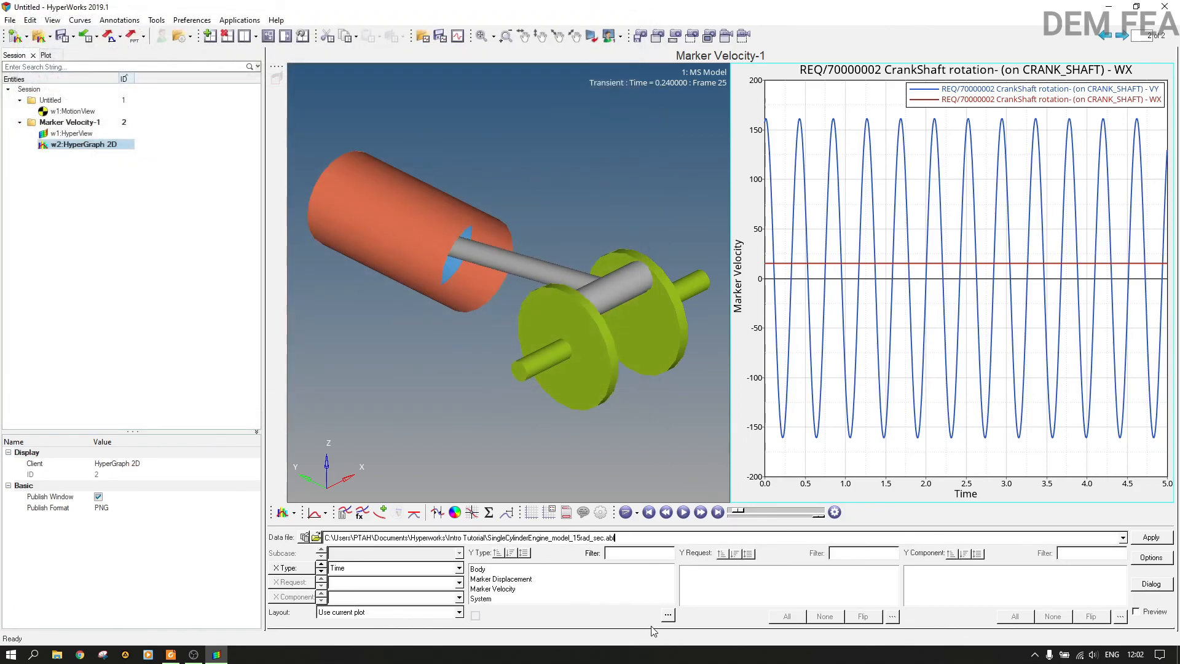
- Try switching off Use Options in the Advanced Plot Options, and close them without applying
{"action": "left_click", "coordinate": [1150, 559]}
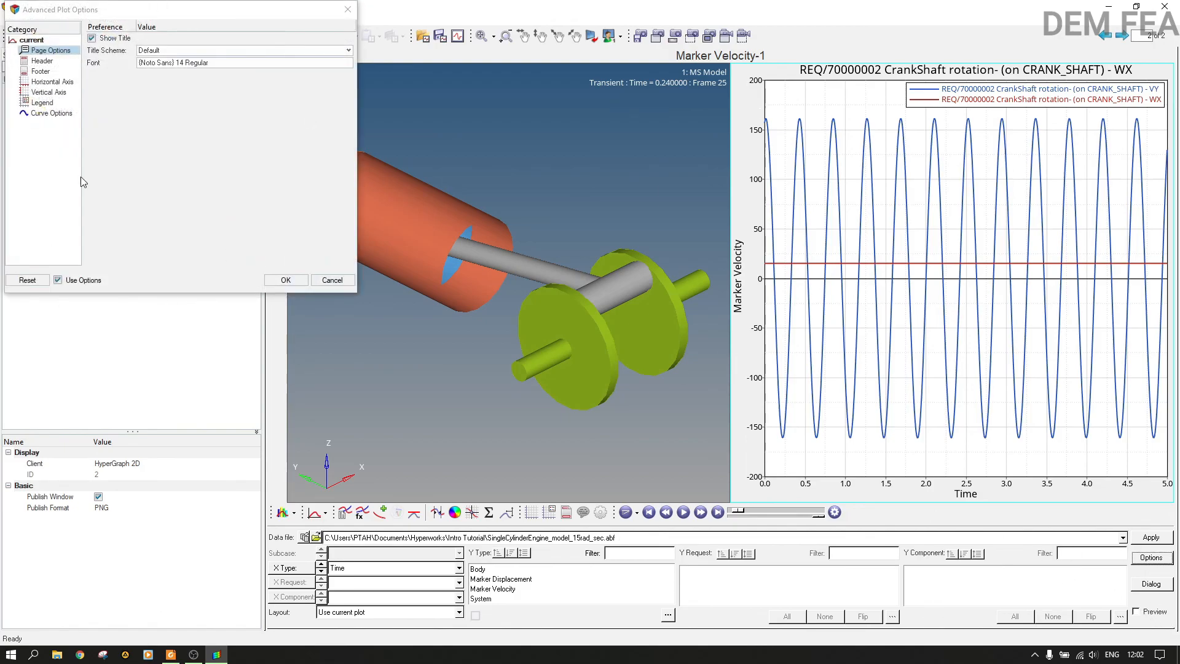
{"action": "left_click", "coordinate": [83, 280]}
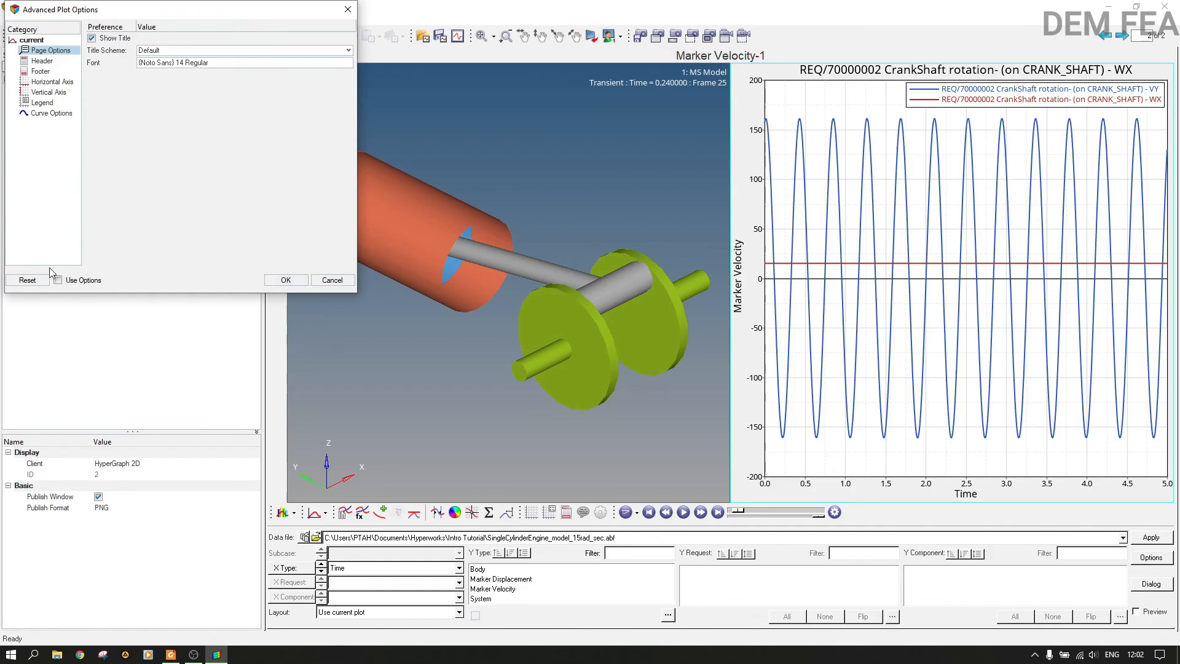
{"action": "left_click", "coordinate": [347, 9]}
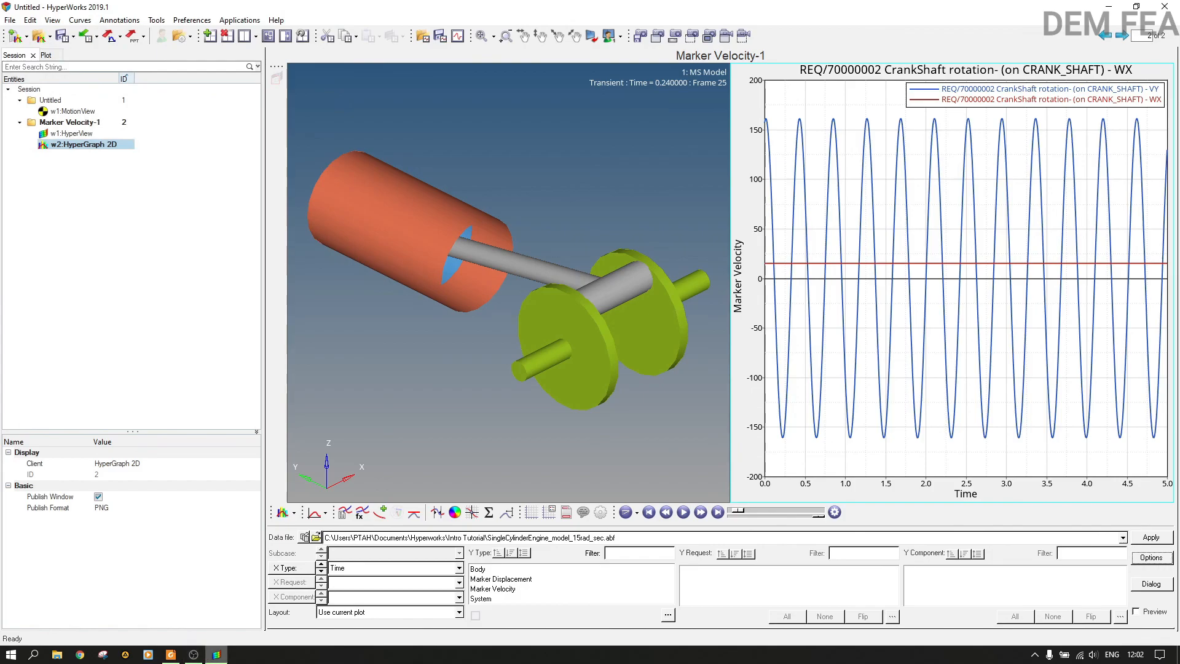